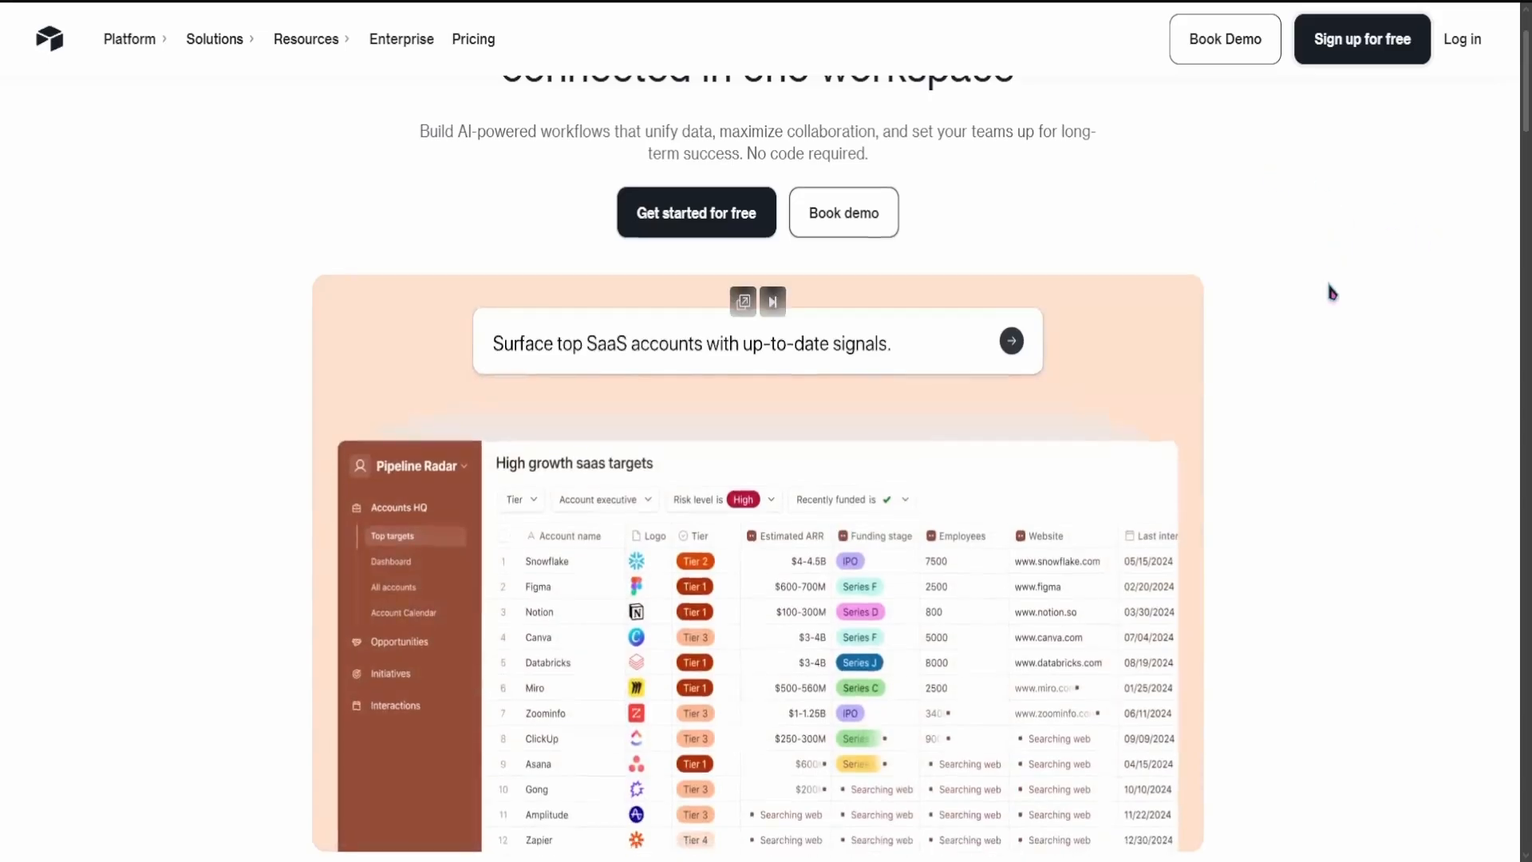
# Step: Look through the Airtable homepage, from the hero demo and customer logos down to the Enterprise capabilities section
pyautogui.scroll(-2, 1325, 295)
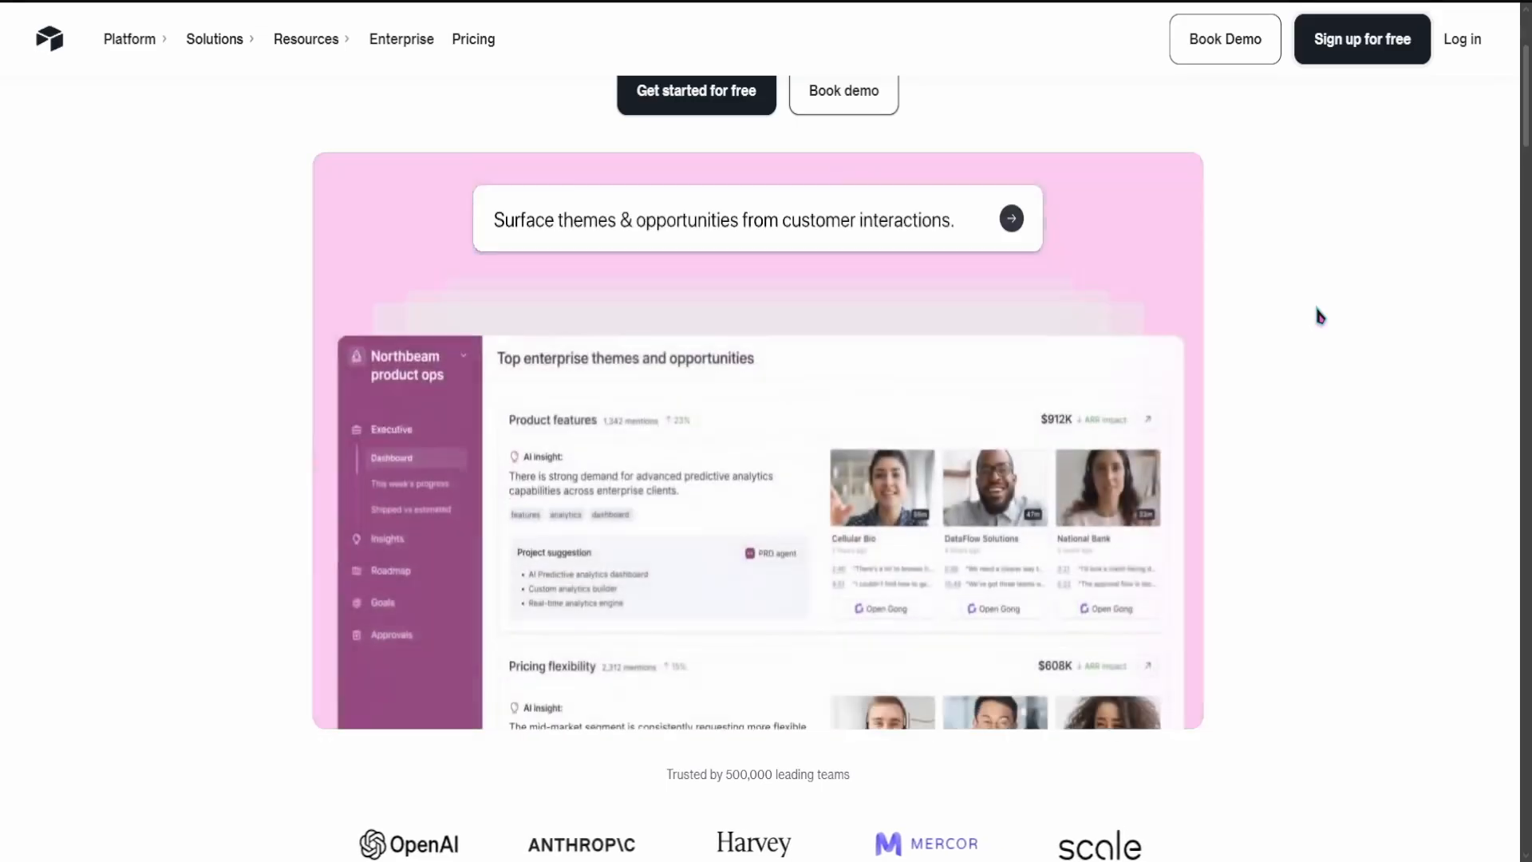
pyautogui.scroll(-2, 1197, 371)
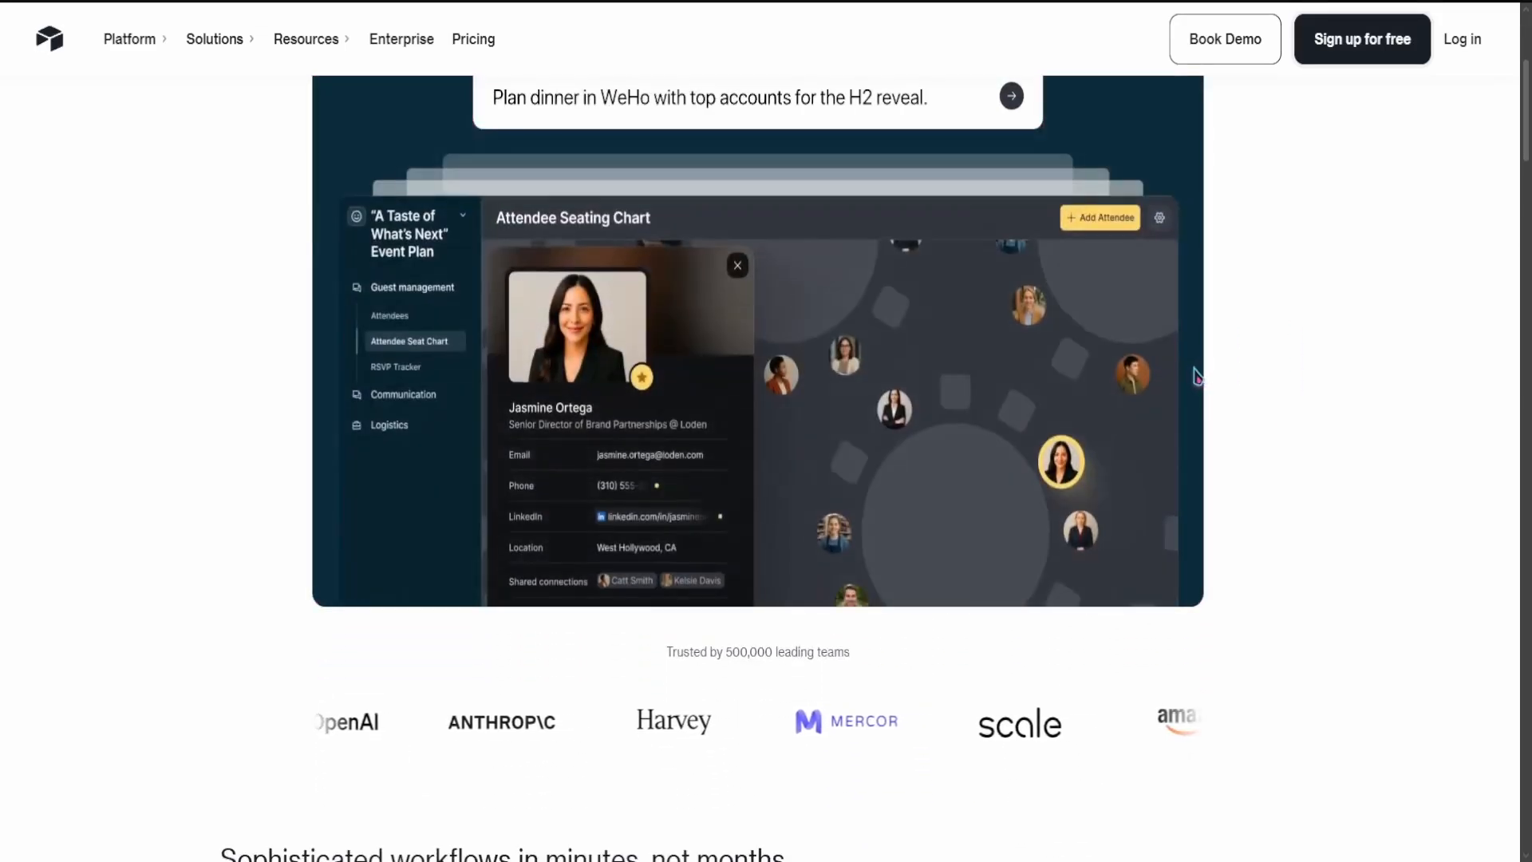
pyautogui.scroll(-2, 1197, 375)
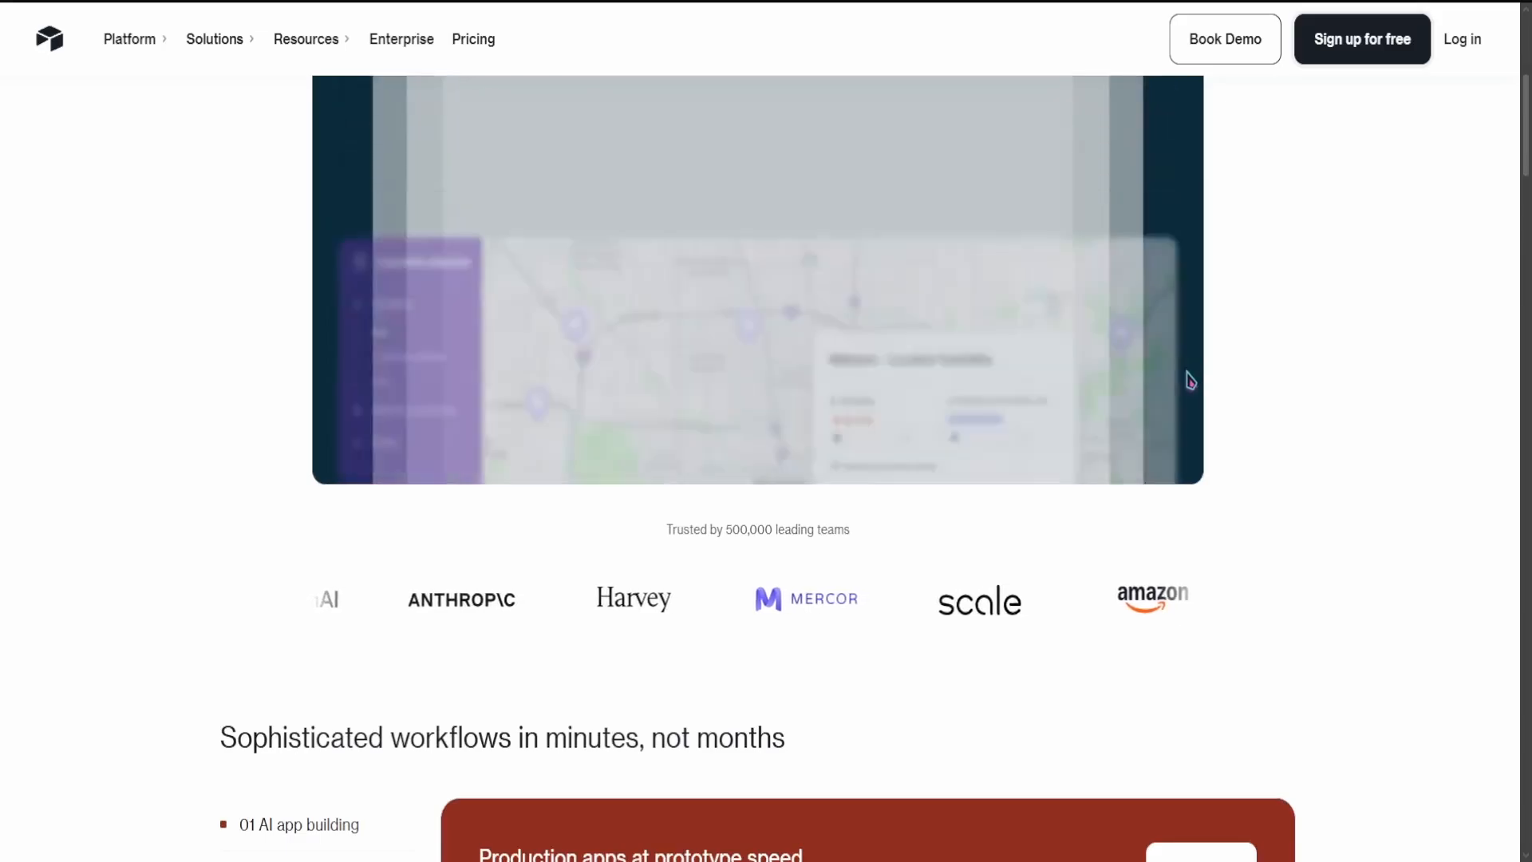
pyautogui.scroll(4, 1135, 358)
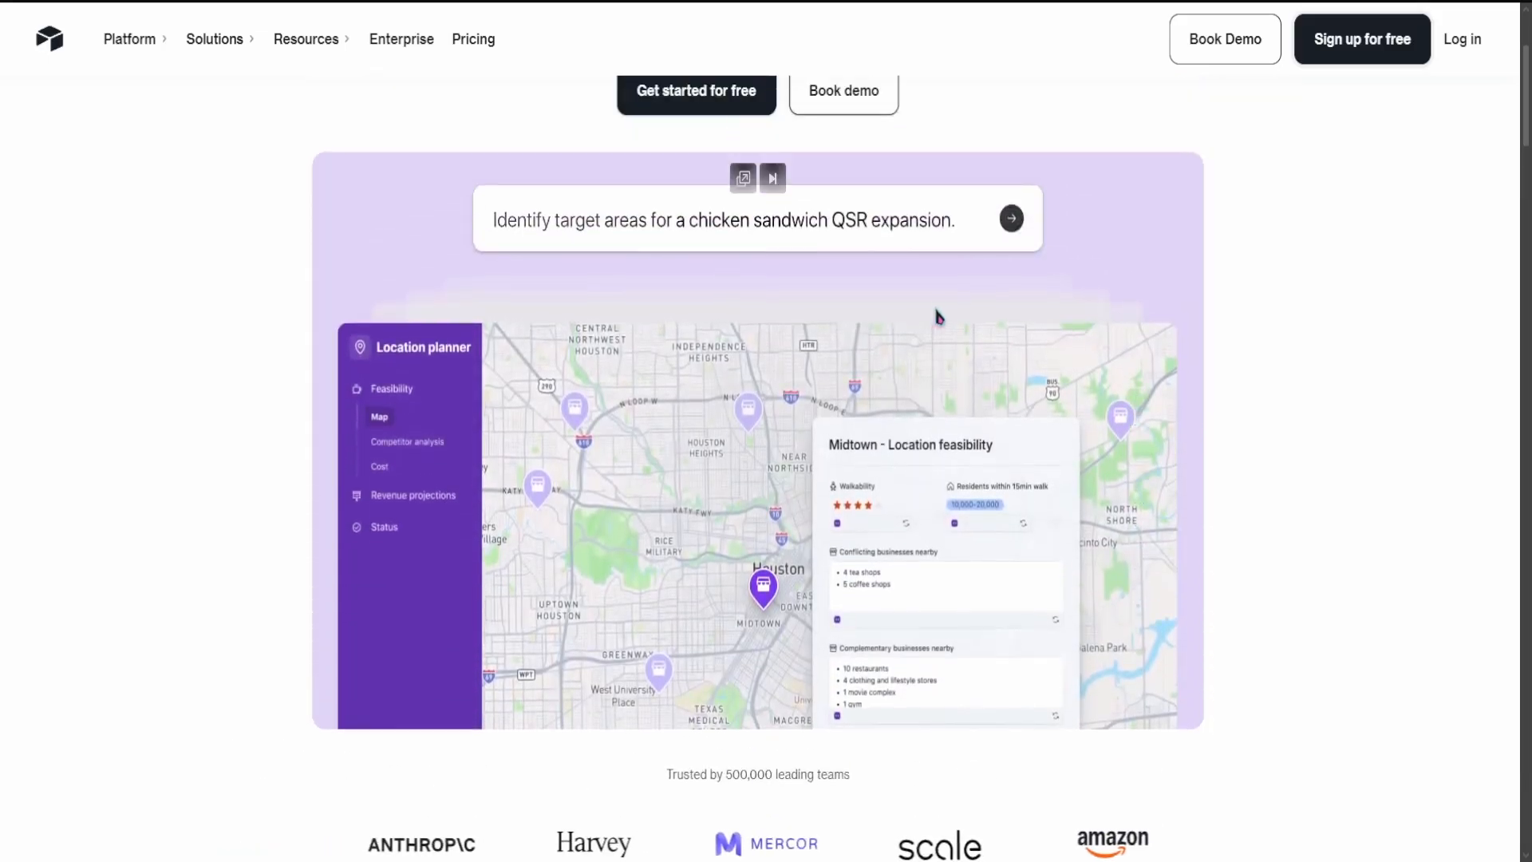
pyautogui.scroll(-9, 693, 228)
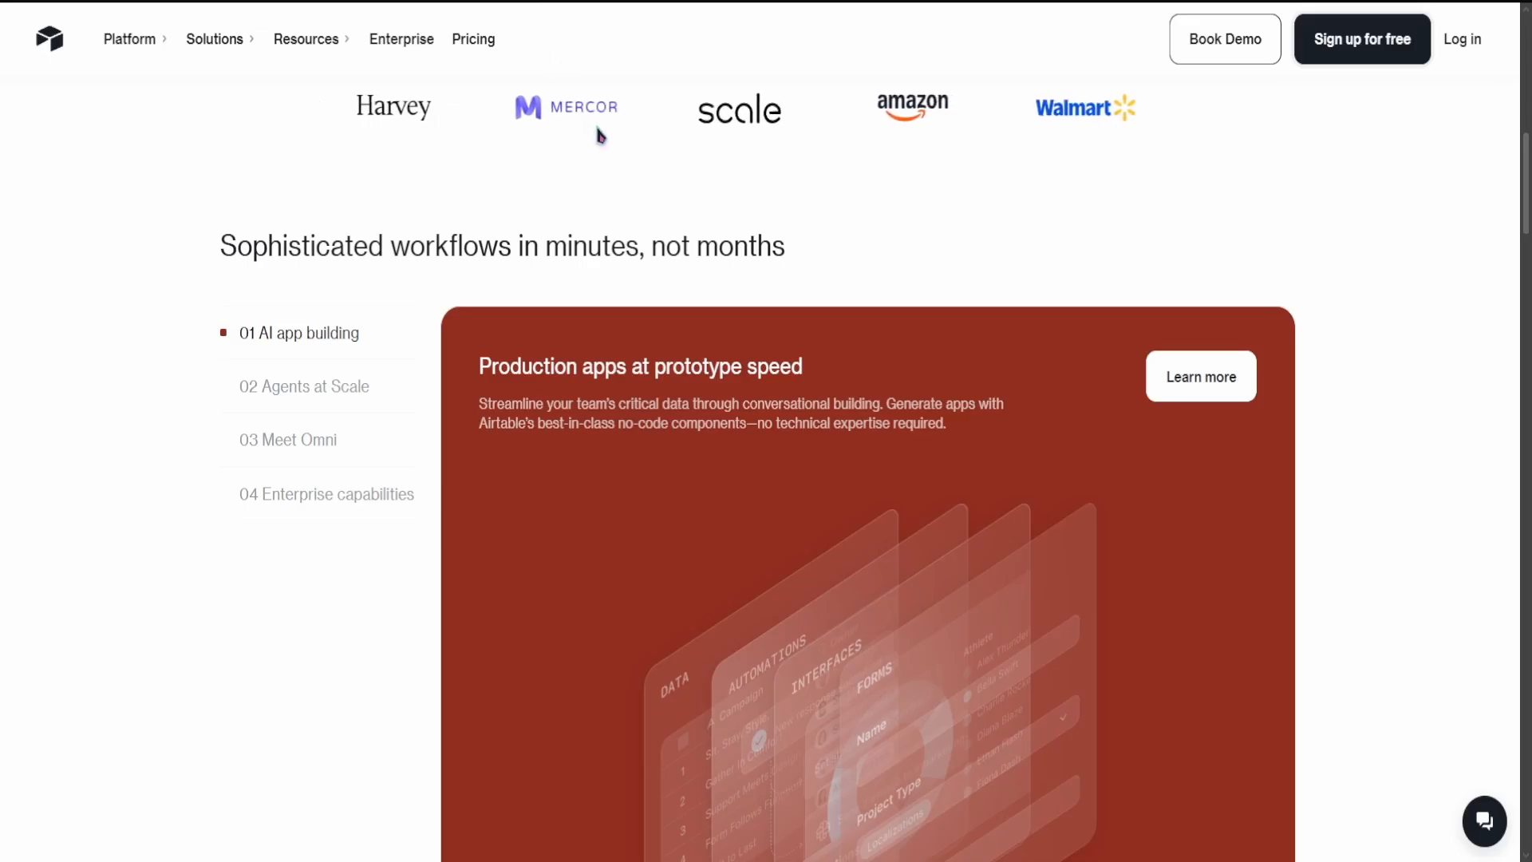
pyautogui.scroll(7, 595, 125)
pyautogui.scroll(4, 601, 127)
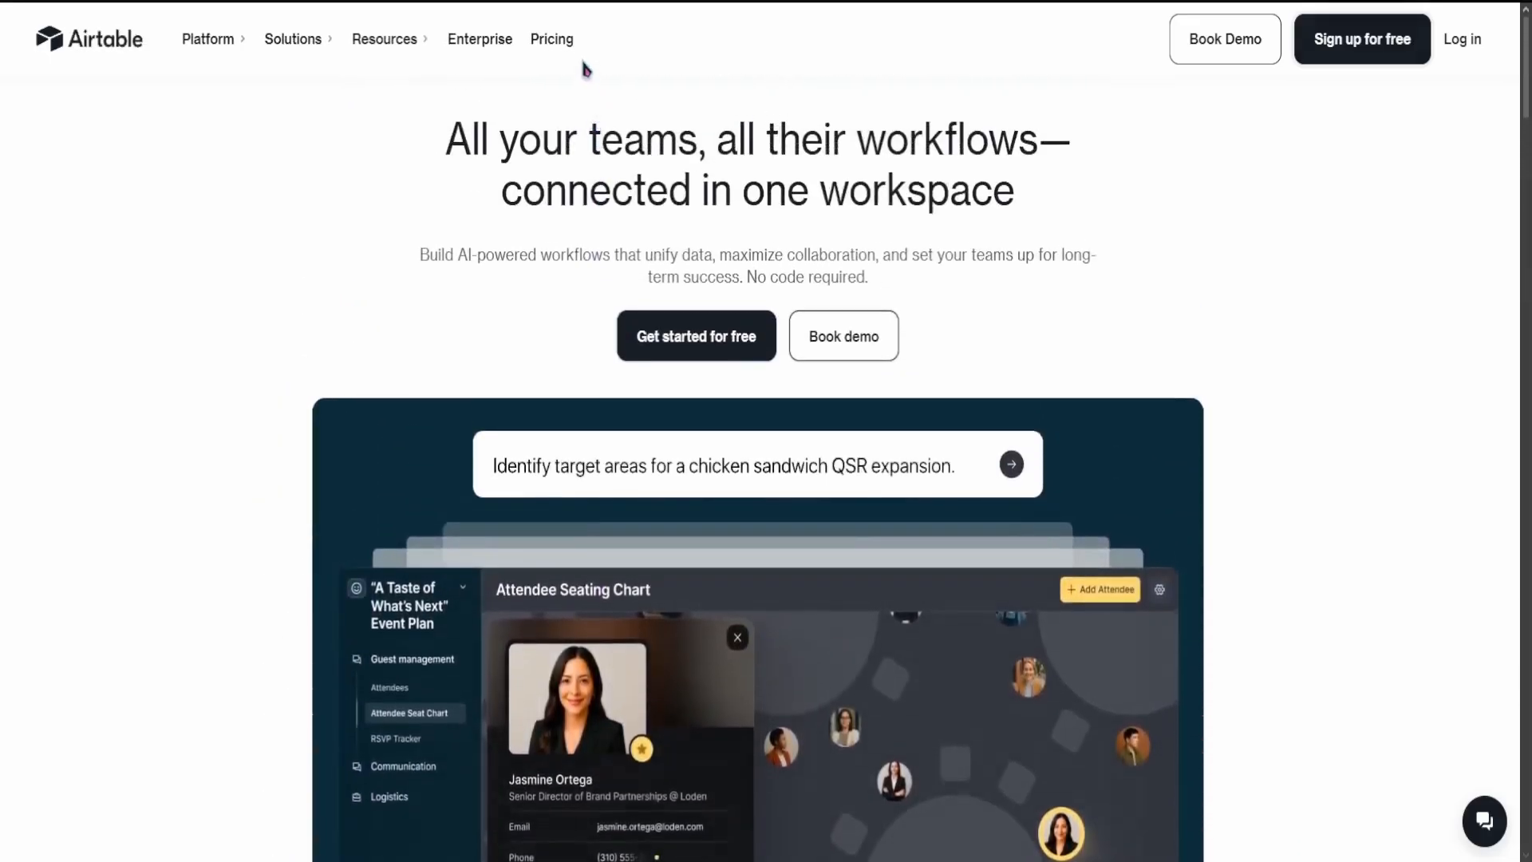
pyautogui.scroll(-1, 575, 58)
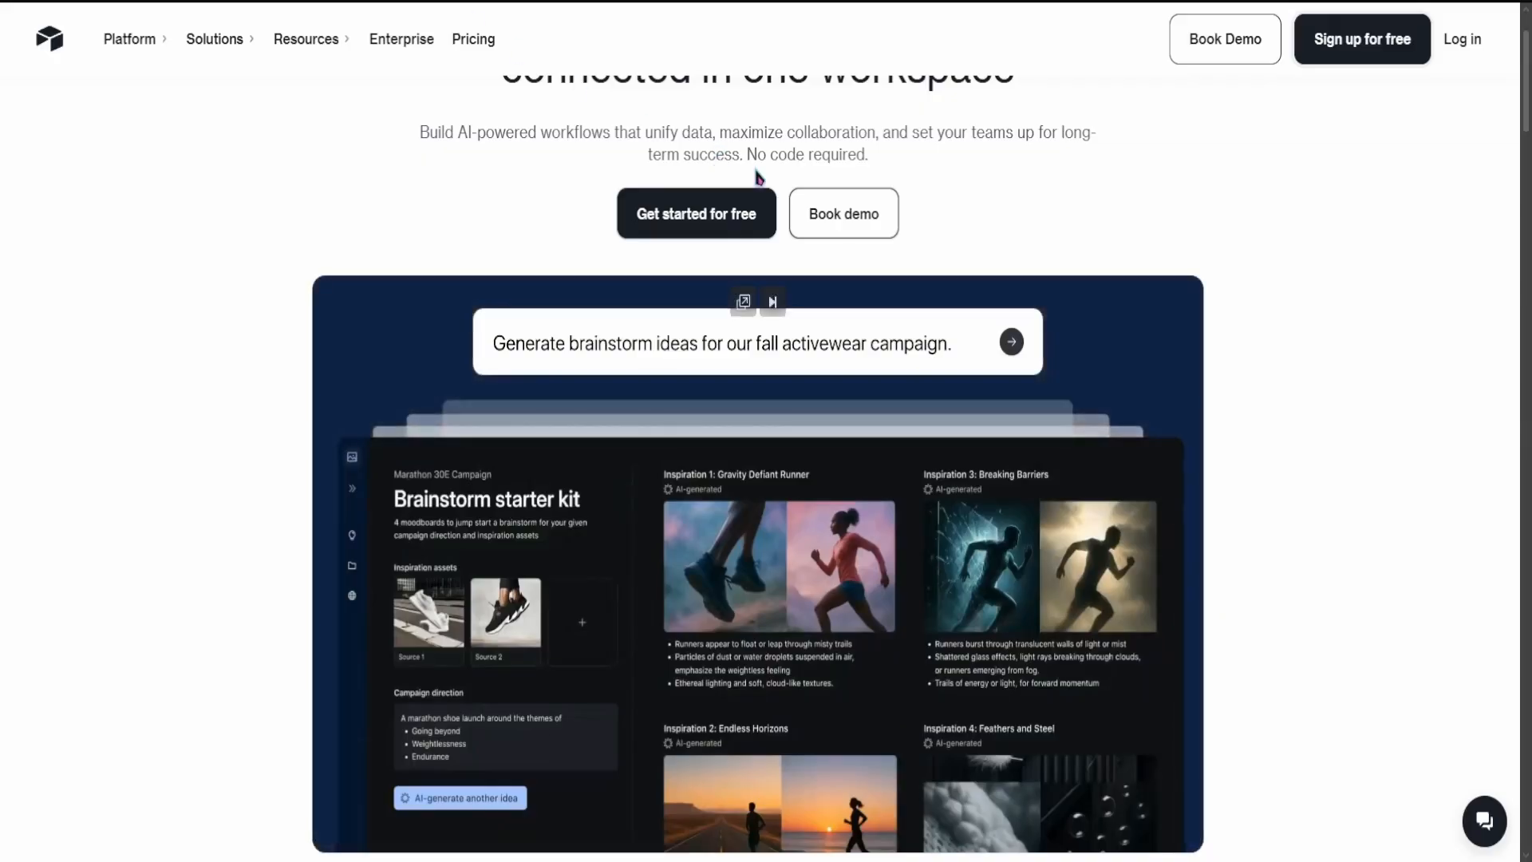
pyautogui.scroll(-6, 750, 240)
pyautogui.scroll(-5, 758, 180)
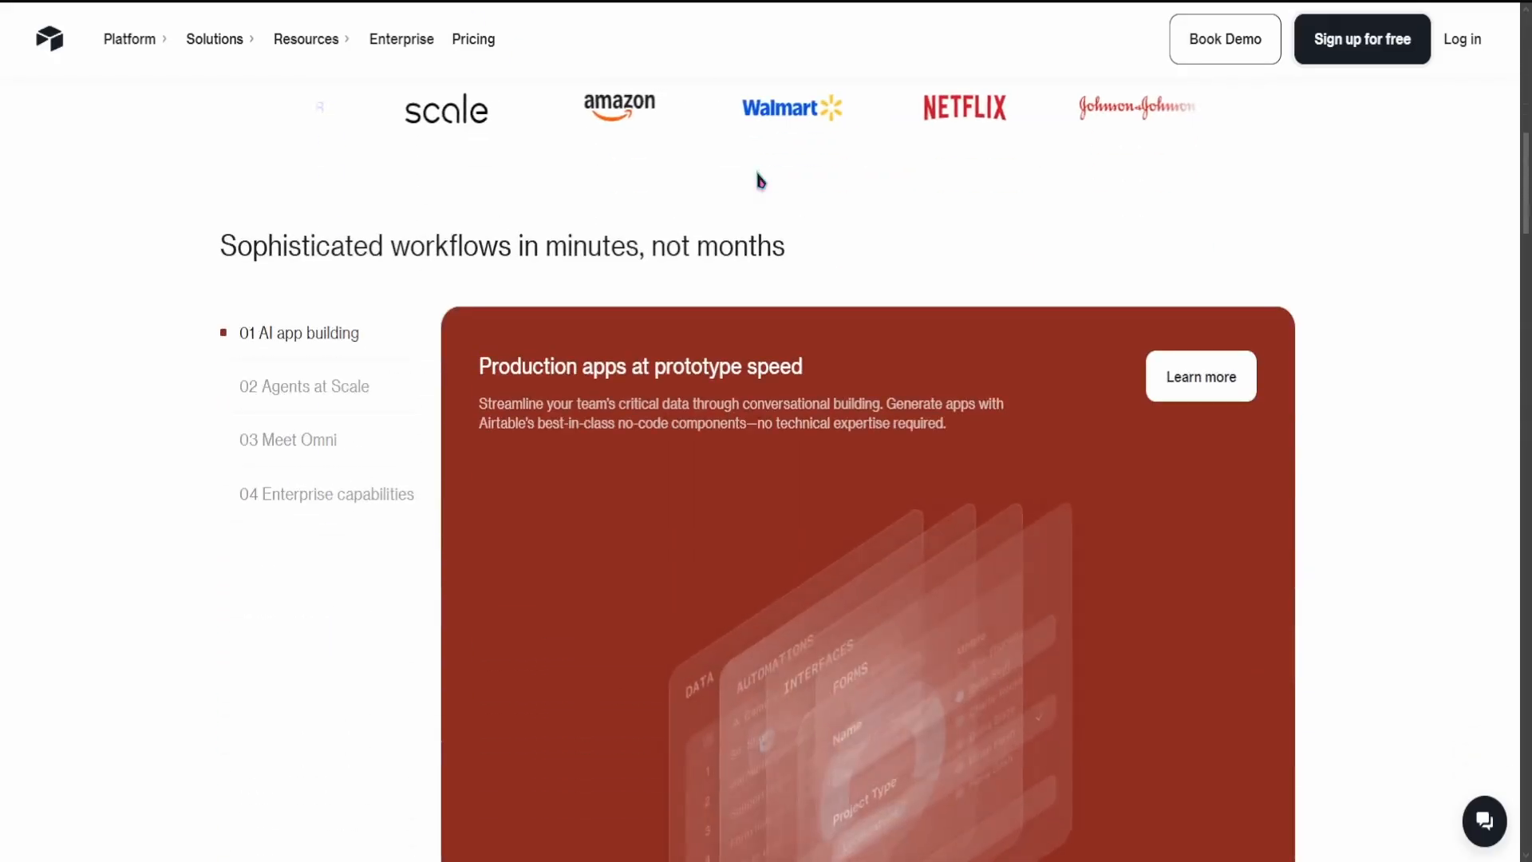
pyautogui.scroll(-2, 758, 179)
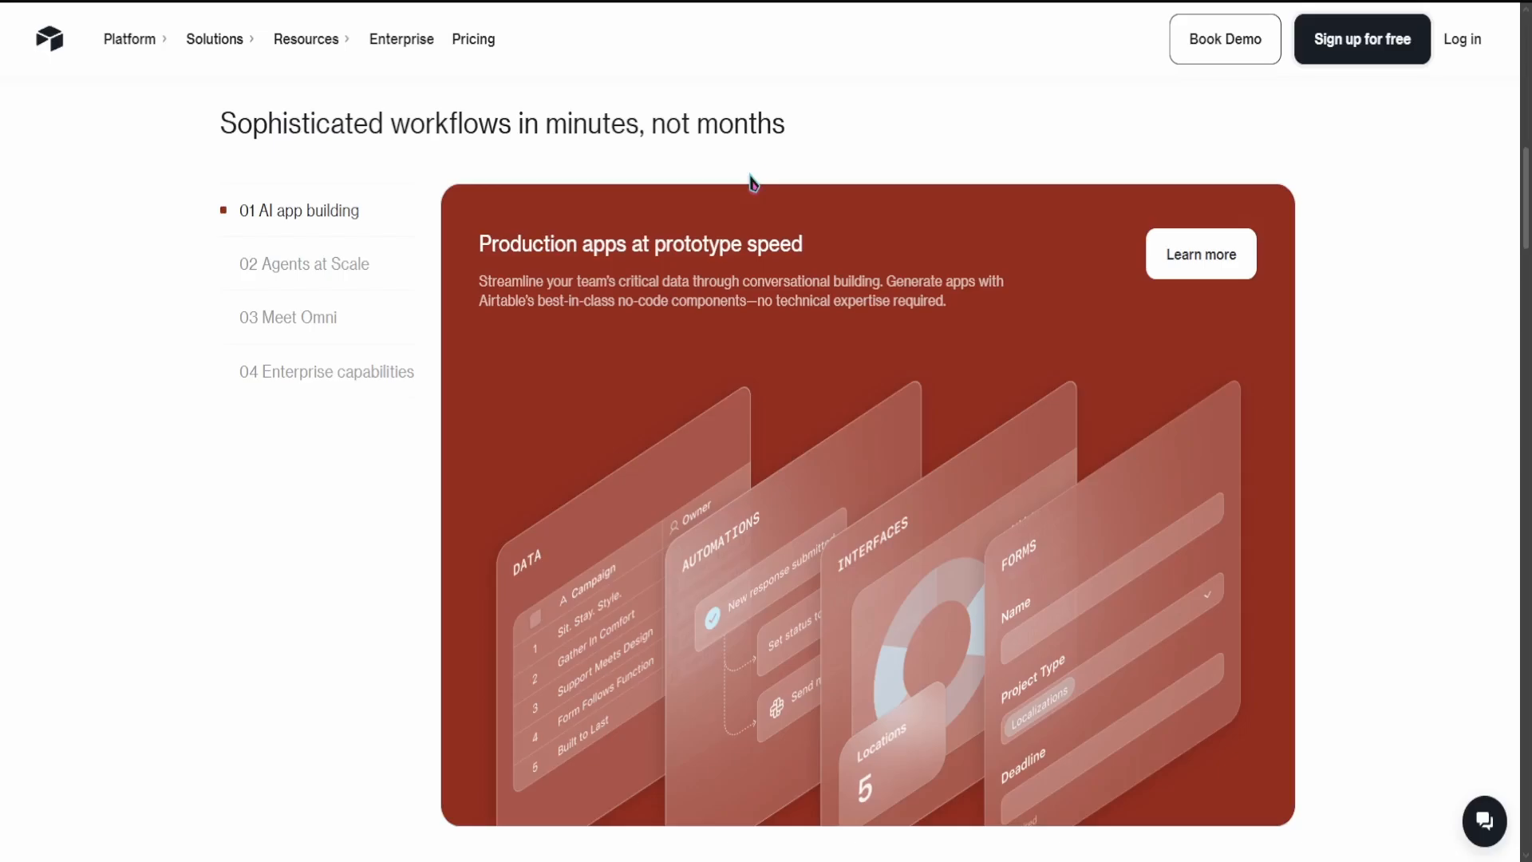
pyautogui.scroll(-10, 836, 194)
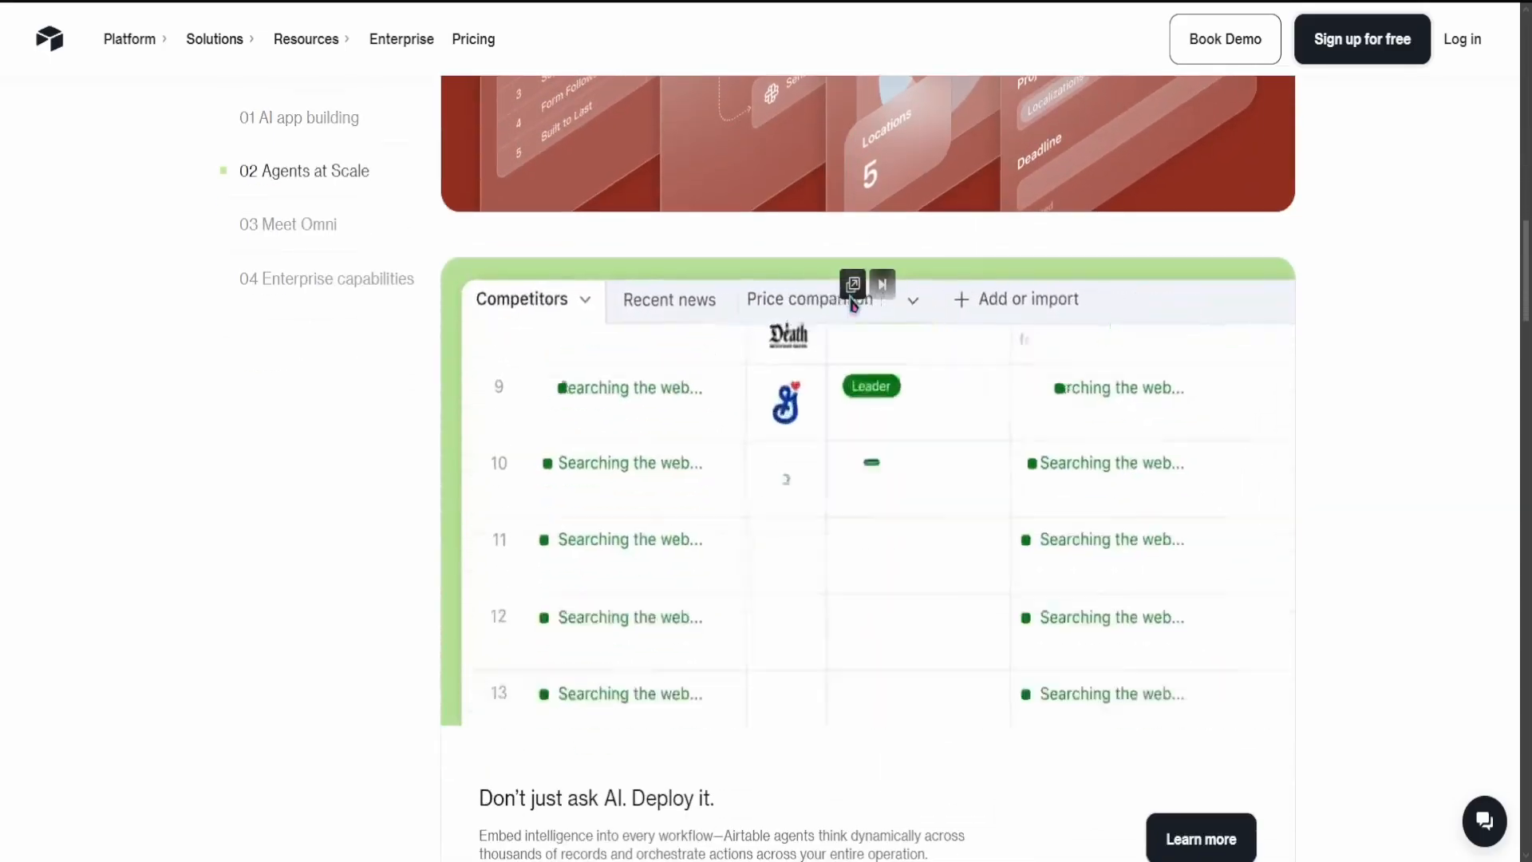
pyautogui.scroll(-9, 851, 297)
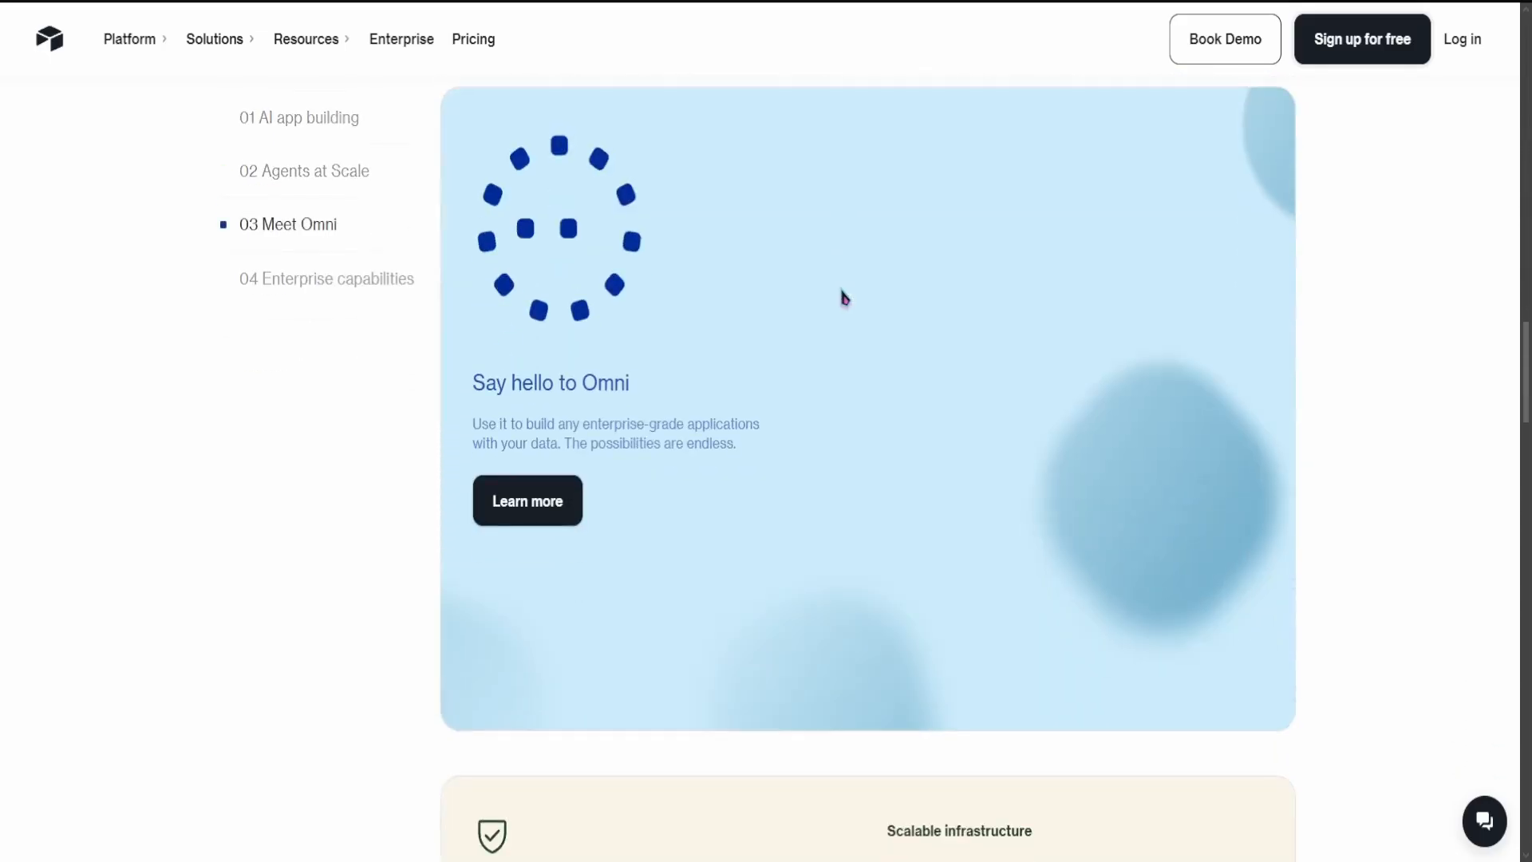
pyautogui.scroll(-6, 843, 297)
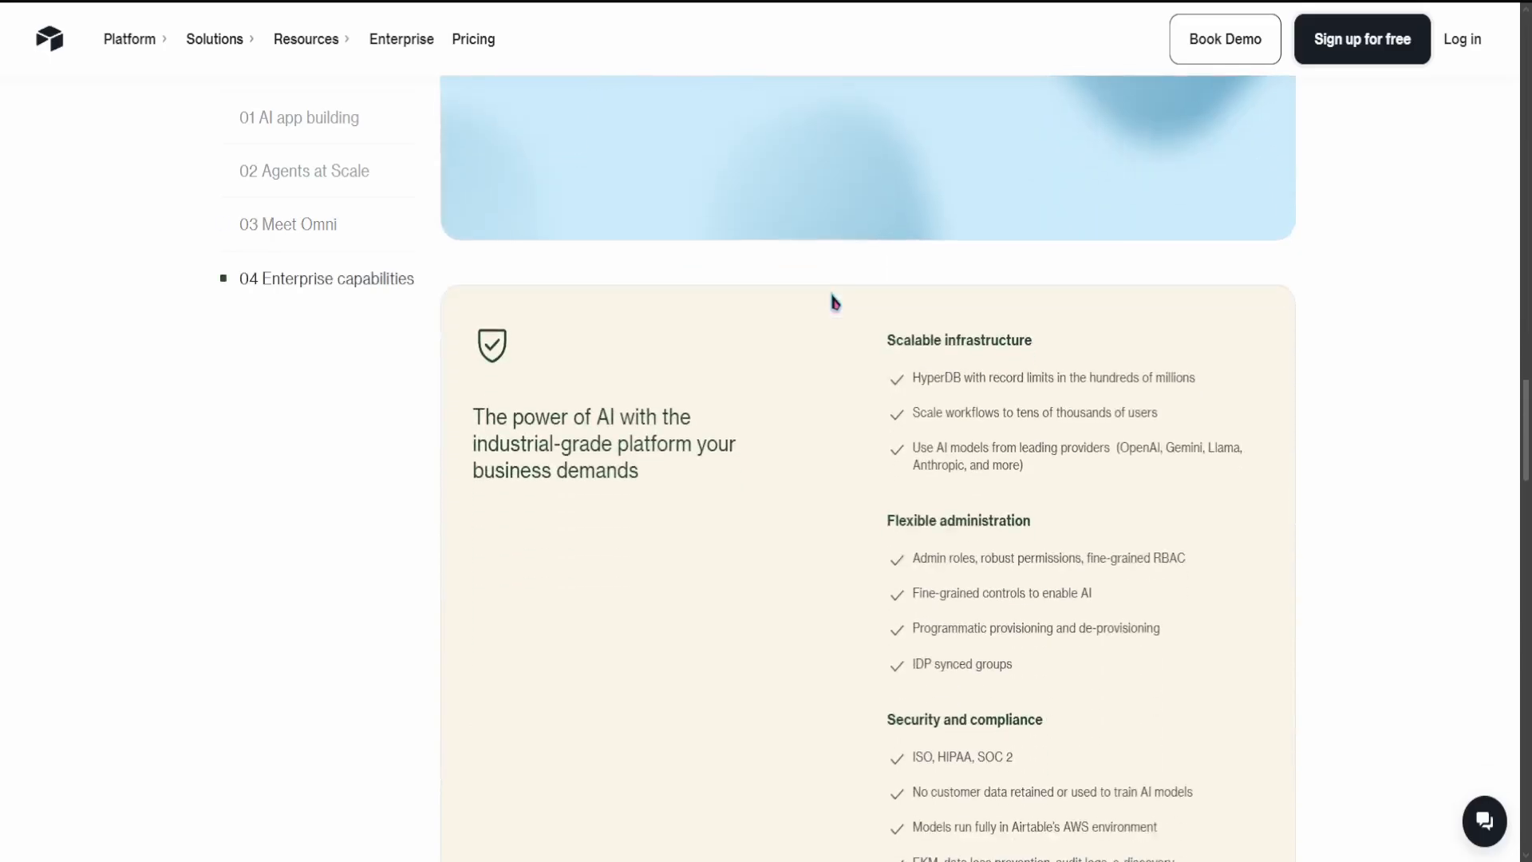
# Step: Browse the platform's integrations and open the Slack integration page
pyautogui.click(209, 51)
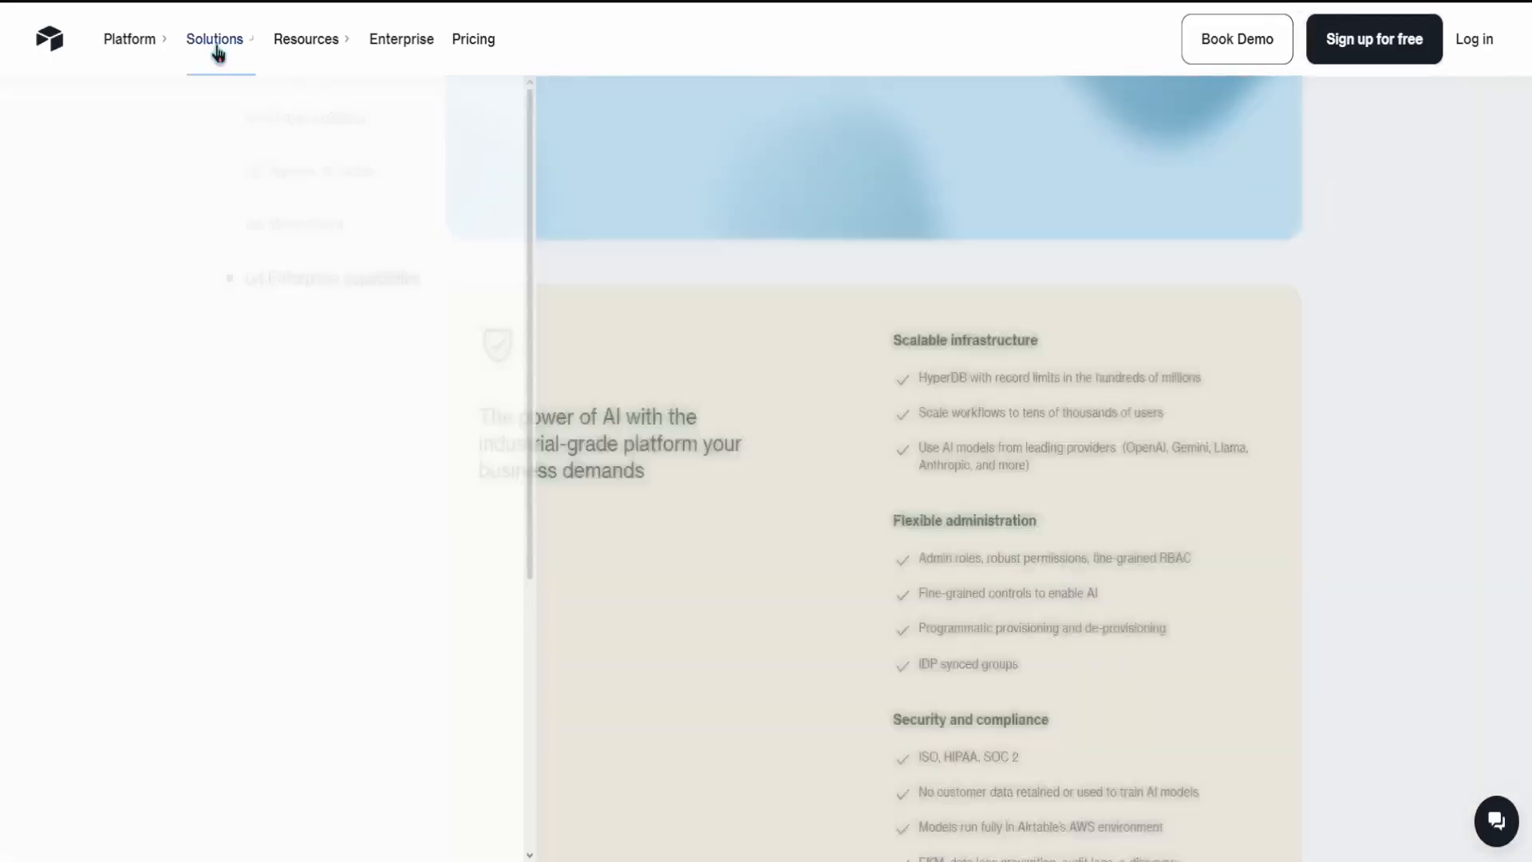
pyautogui.moveTo(135, 53)
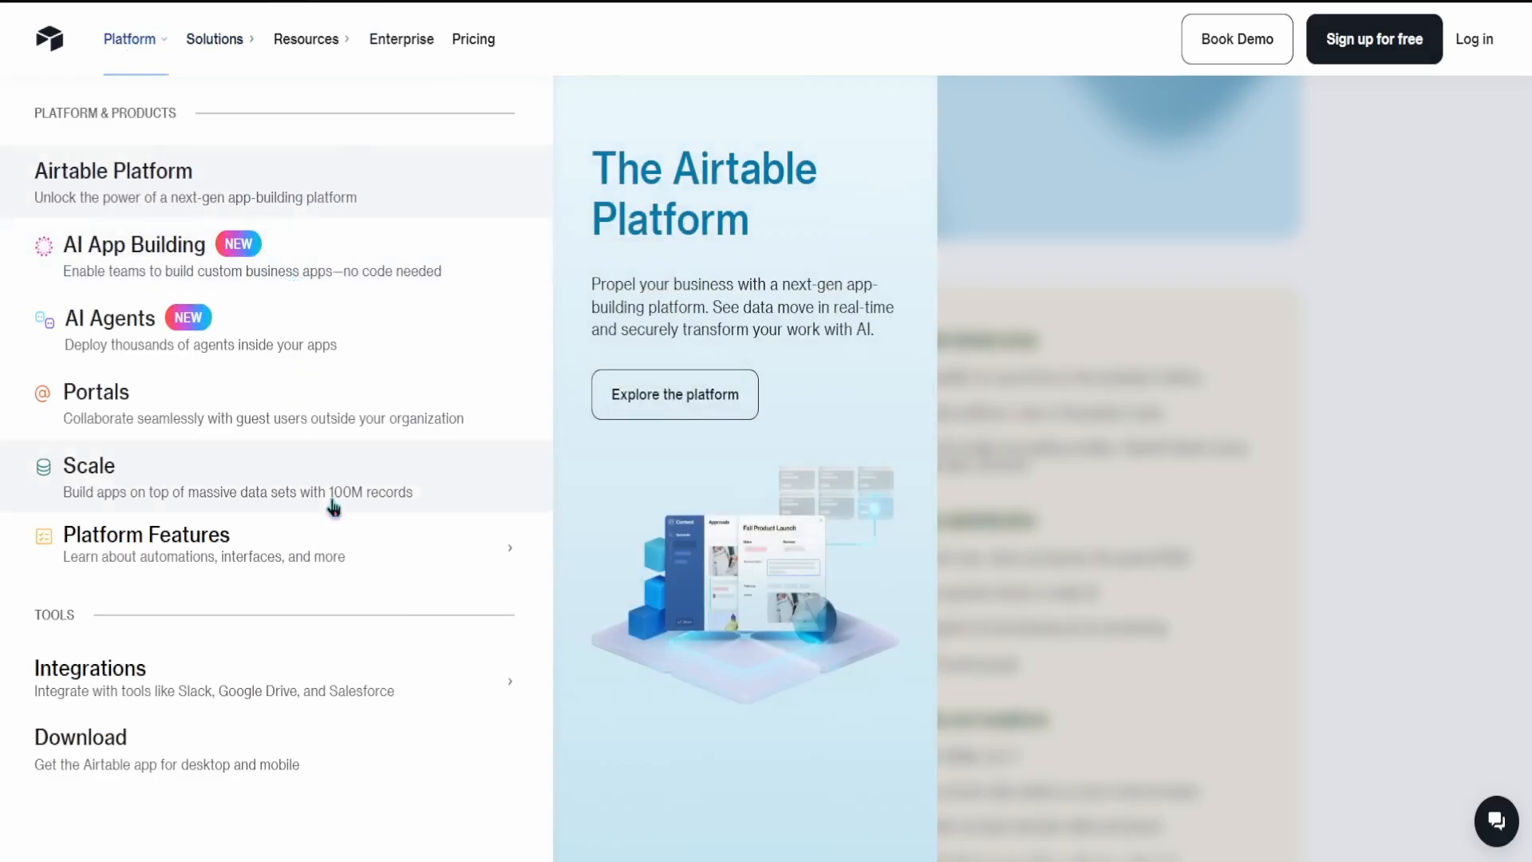
pyautogui.moveTo(330, 684)
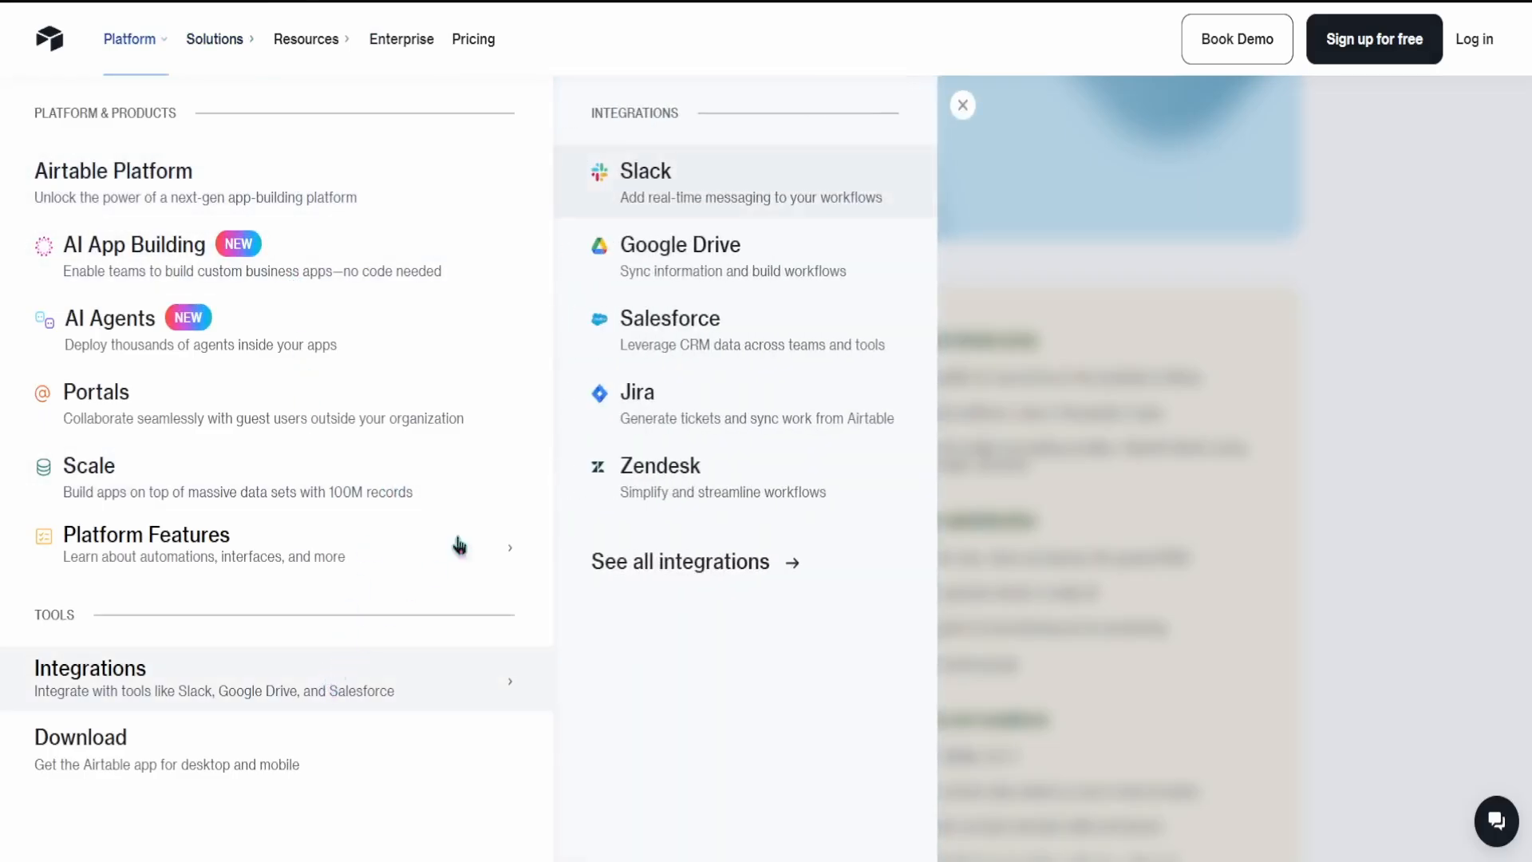
pyautogui.click(804, 209)
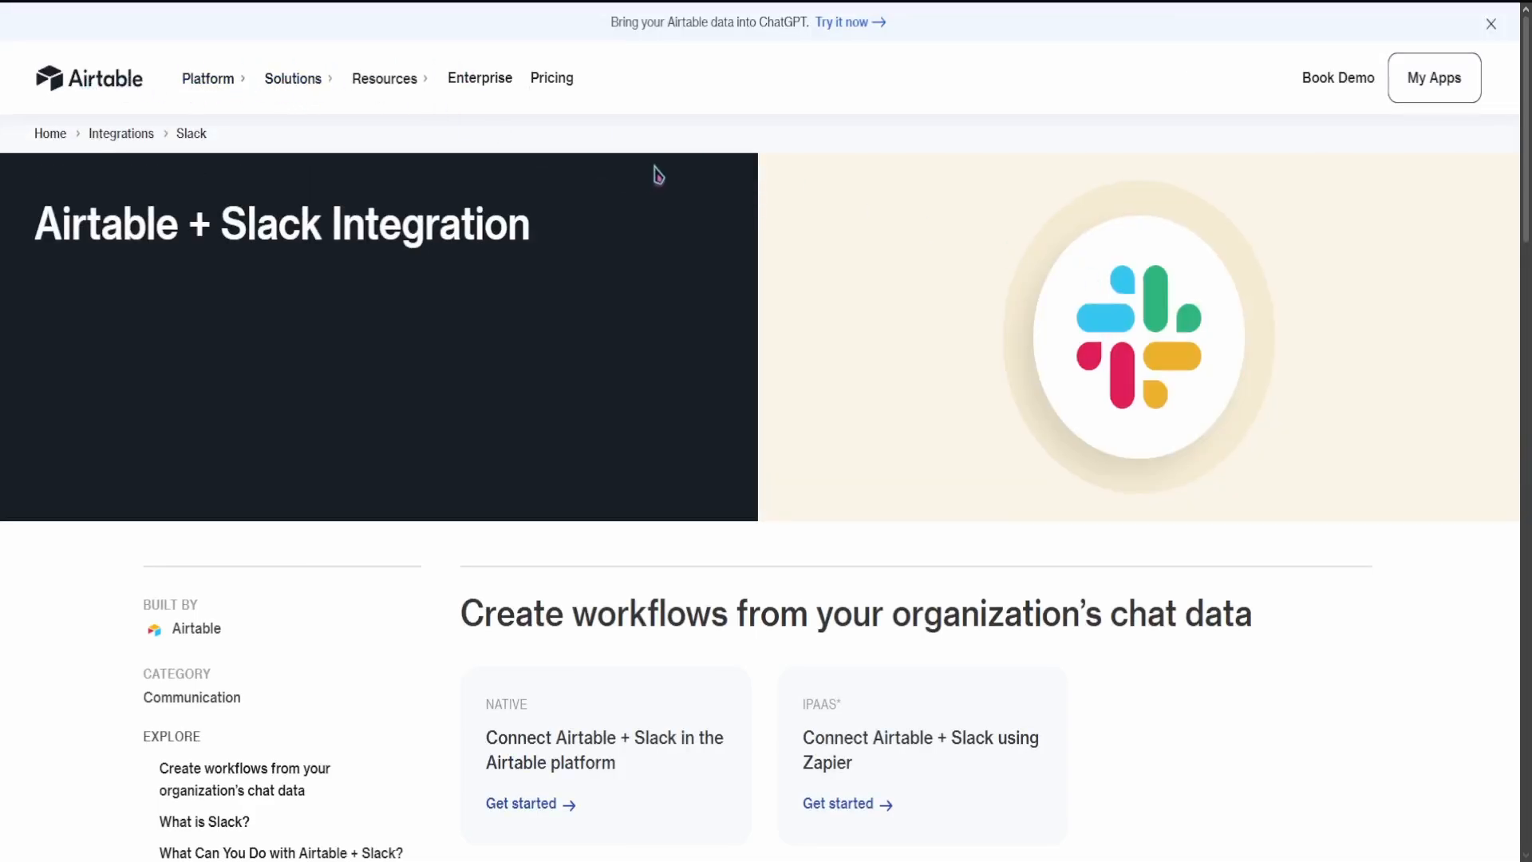
# Step: Switch to the Airtable workspace home, start a new app with Omni, and browse its suggested prompts and templates
pyautogui.hotkey('ctrl', 'Tab')
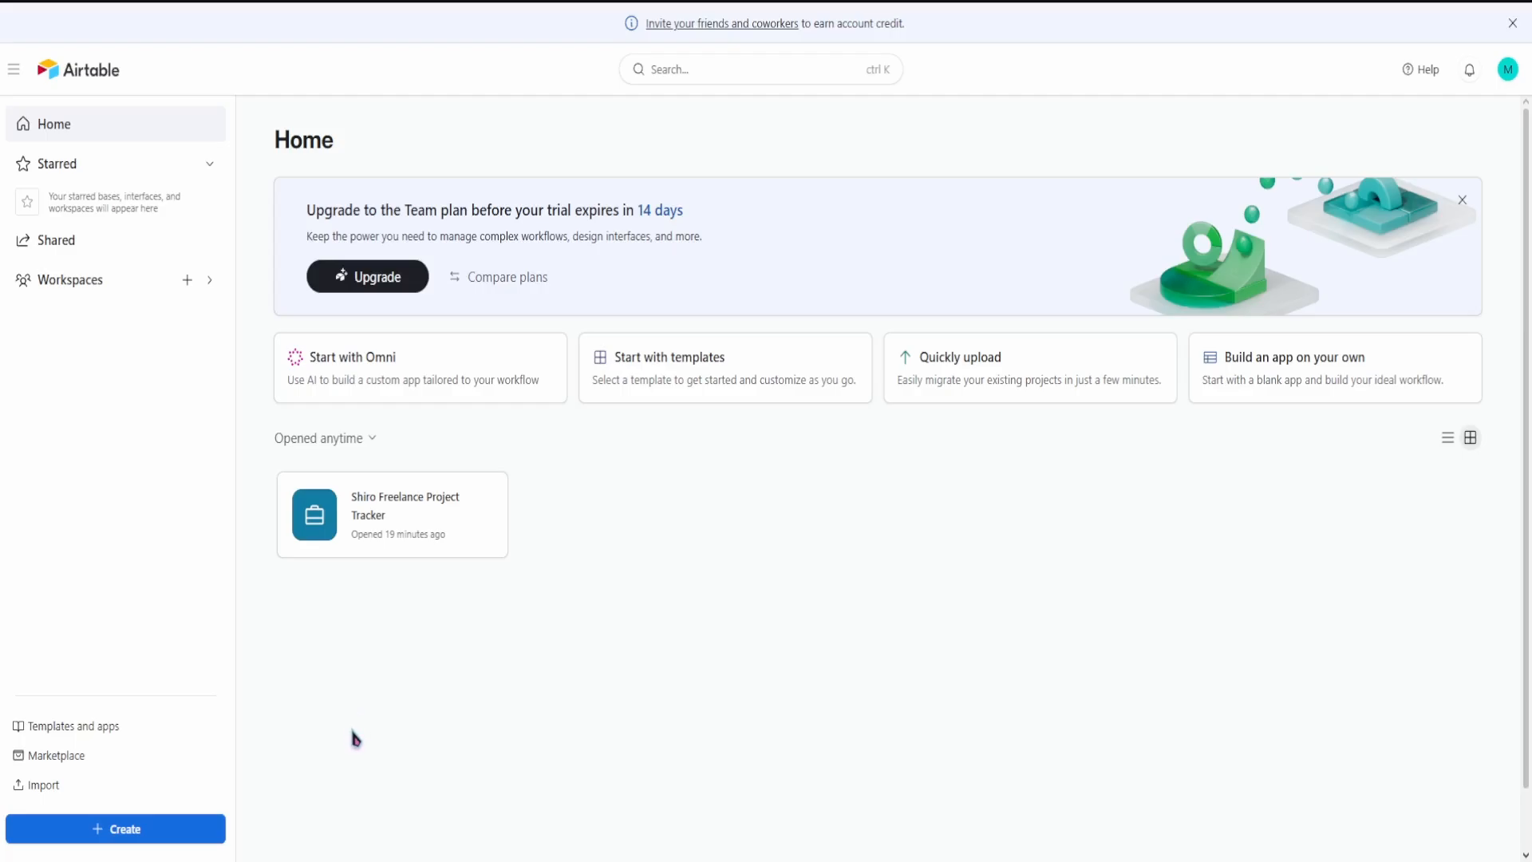
pyautogui.click(189, 835)
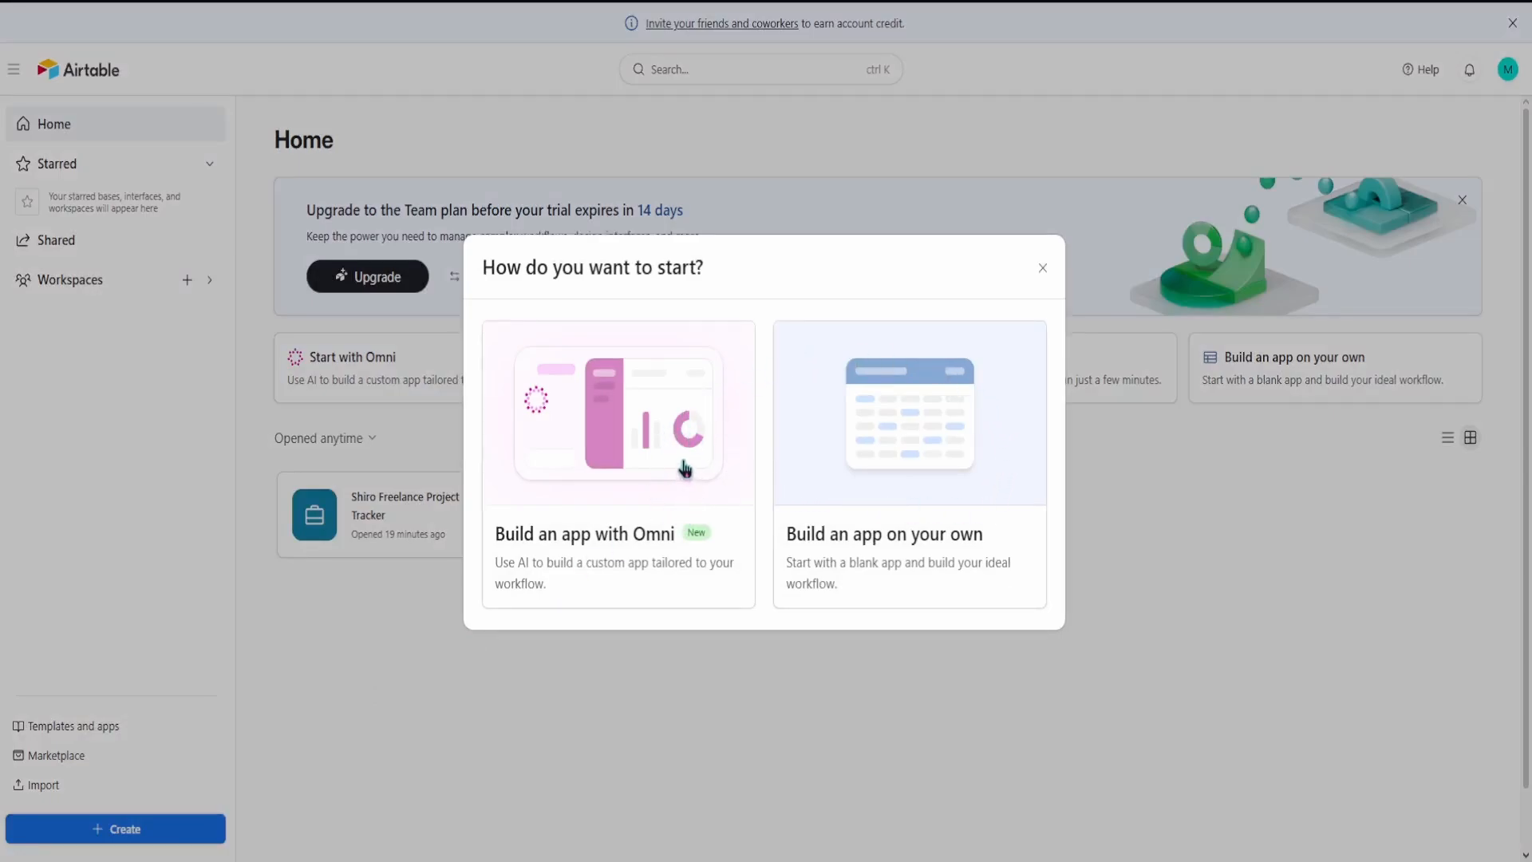
pyautogui.click(729, 501)
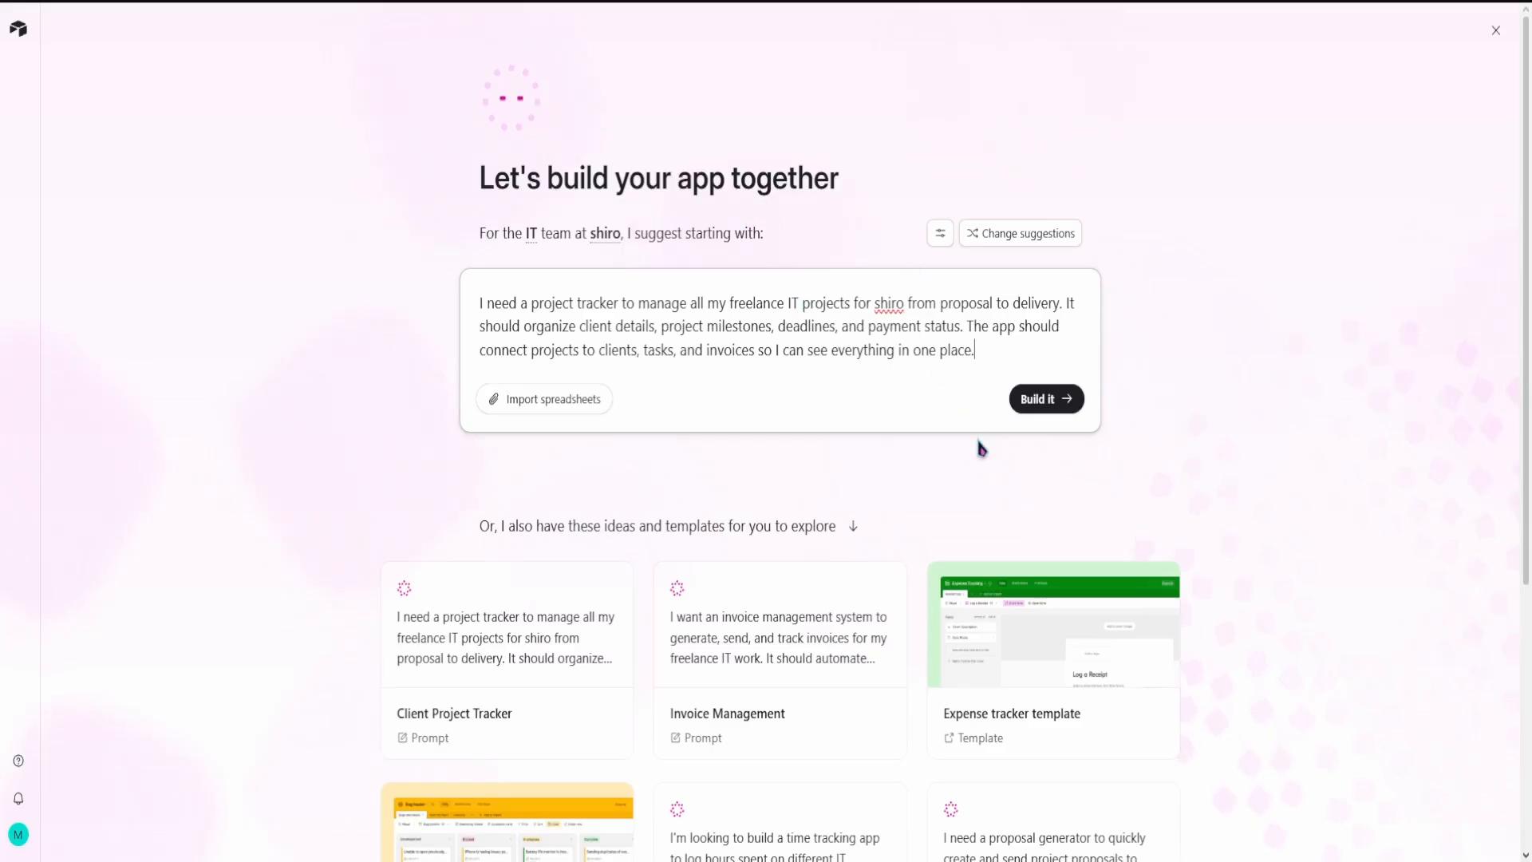
pyautogui.scroll(-2, 979, 445)
pyautogui.scroll(-1, 1071, 568)
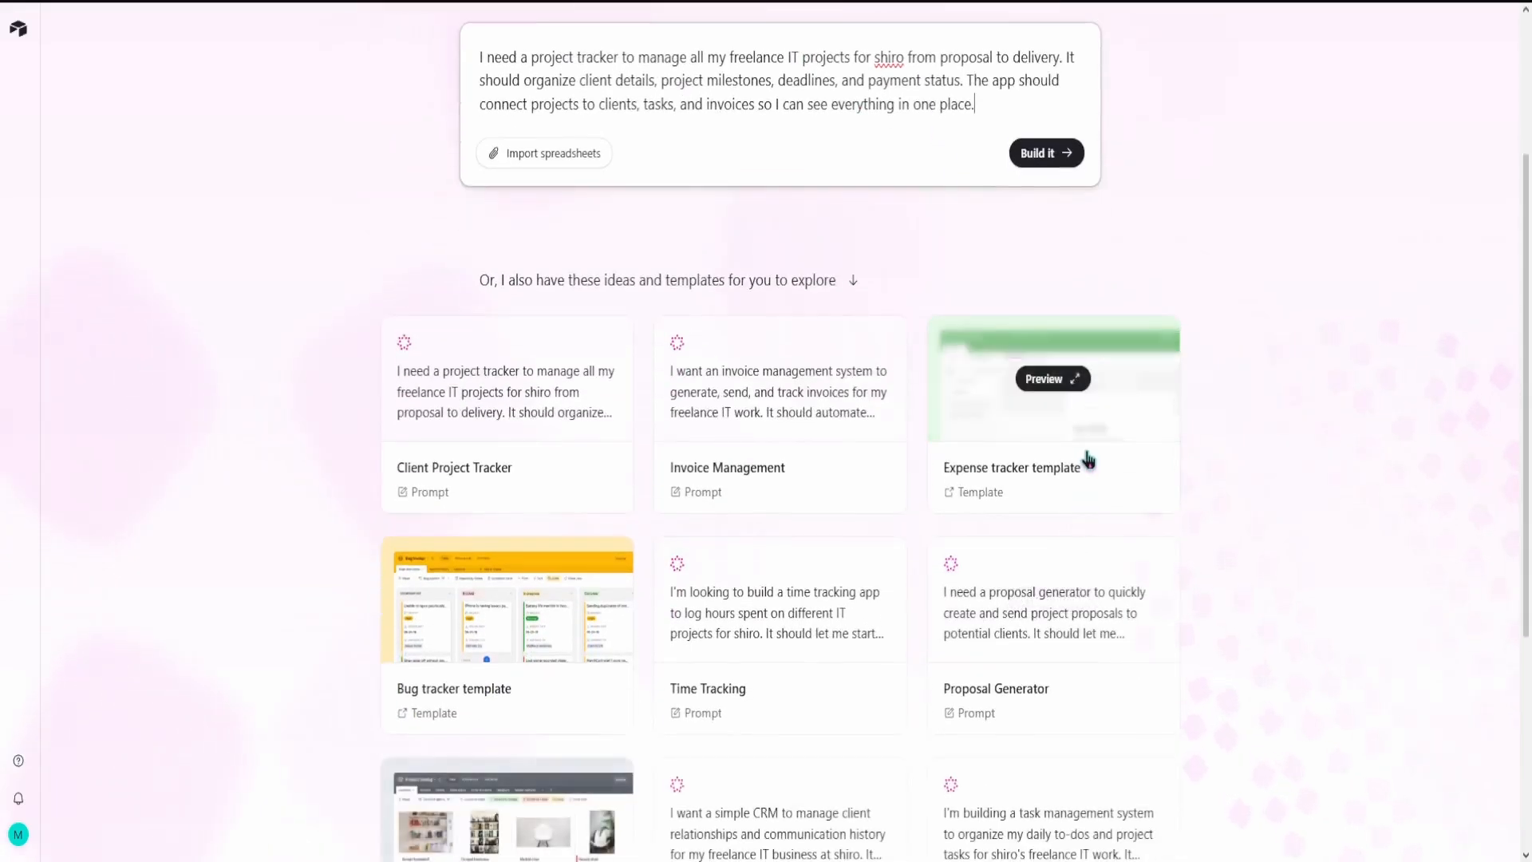
# Step: Create an app from the Expense tracker template and dismiss the introduction to Omni reports
pyautogui.click(1088, 453)
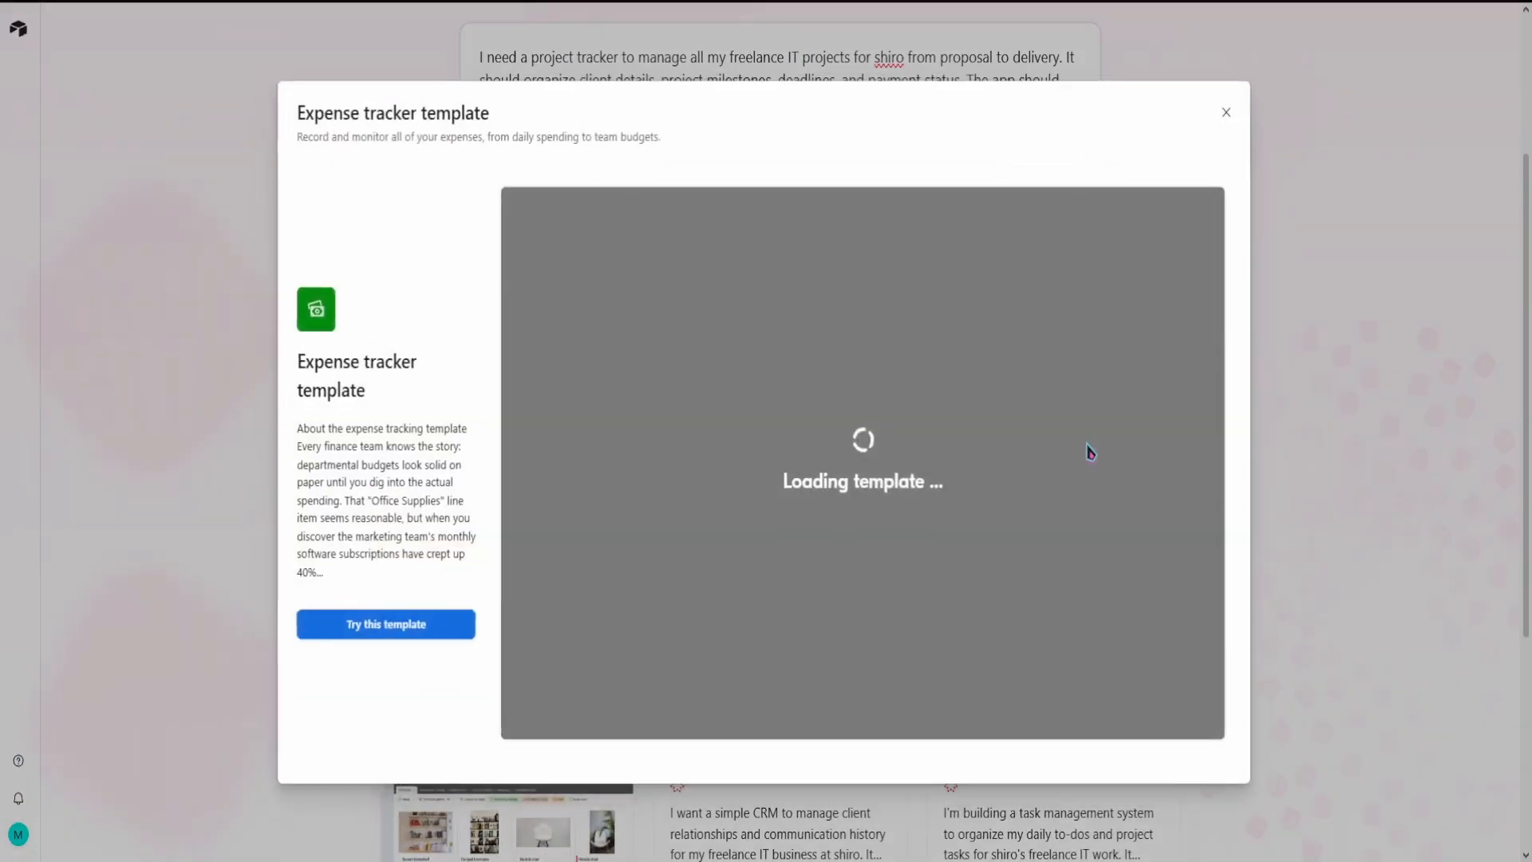
pyautogui.click(399, 629)
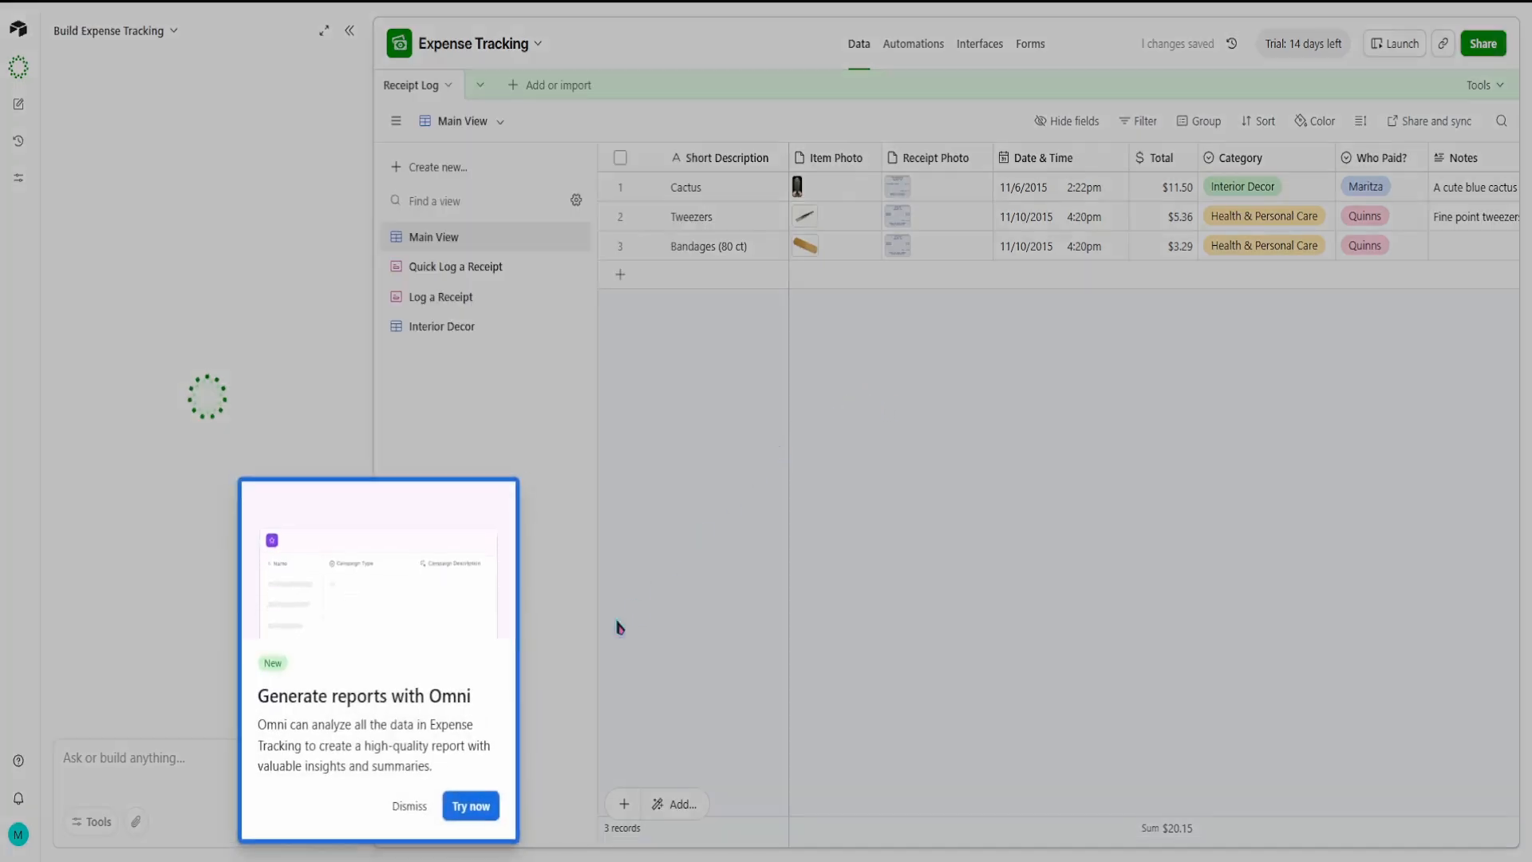
pyautogui.click(409, 807)
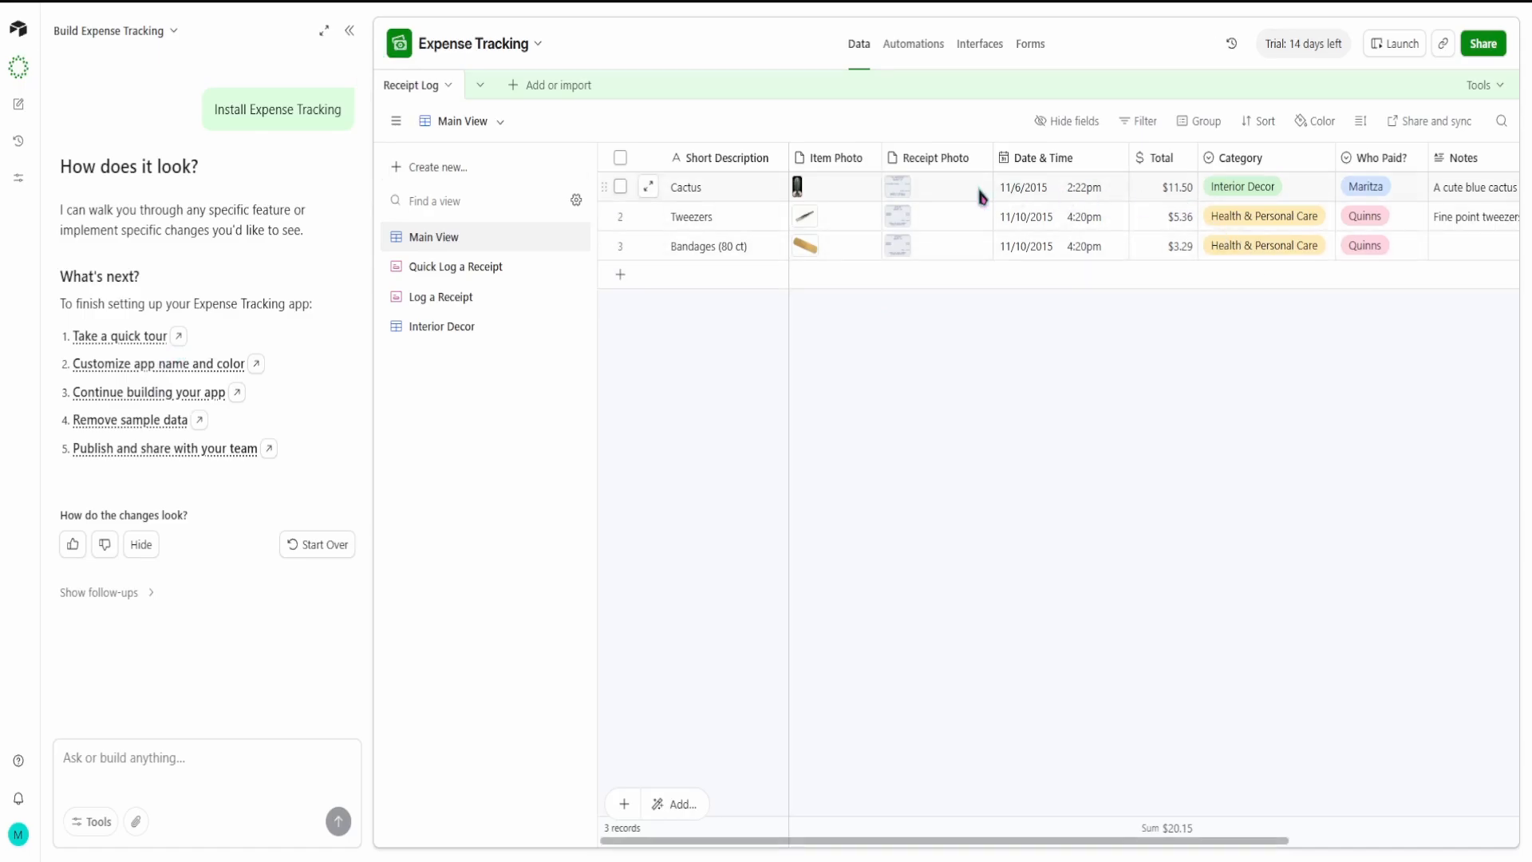
# Step: Preview the receipt photos of the Cactus and Tweezers records in the Receipt Log table
pyautogui.click(907, 195)
pyautogui.click(909, 195)
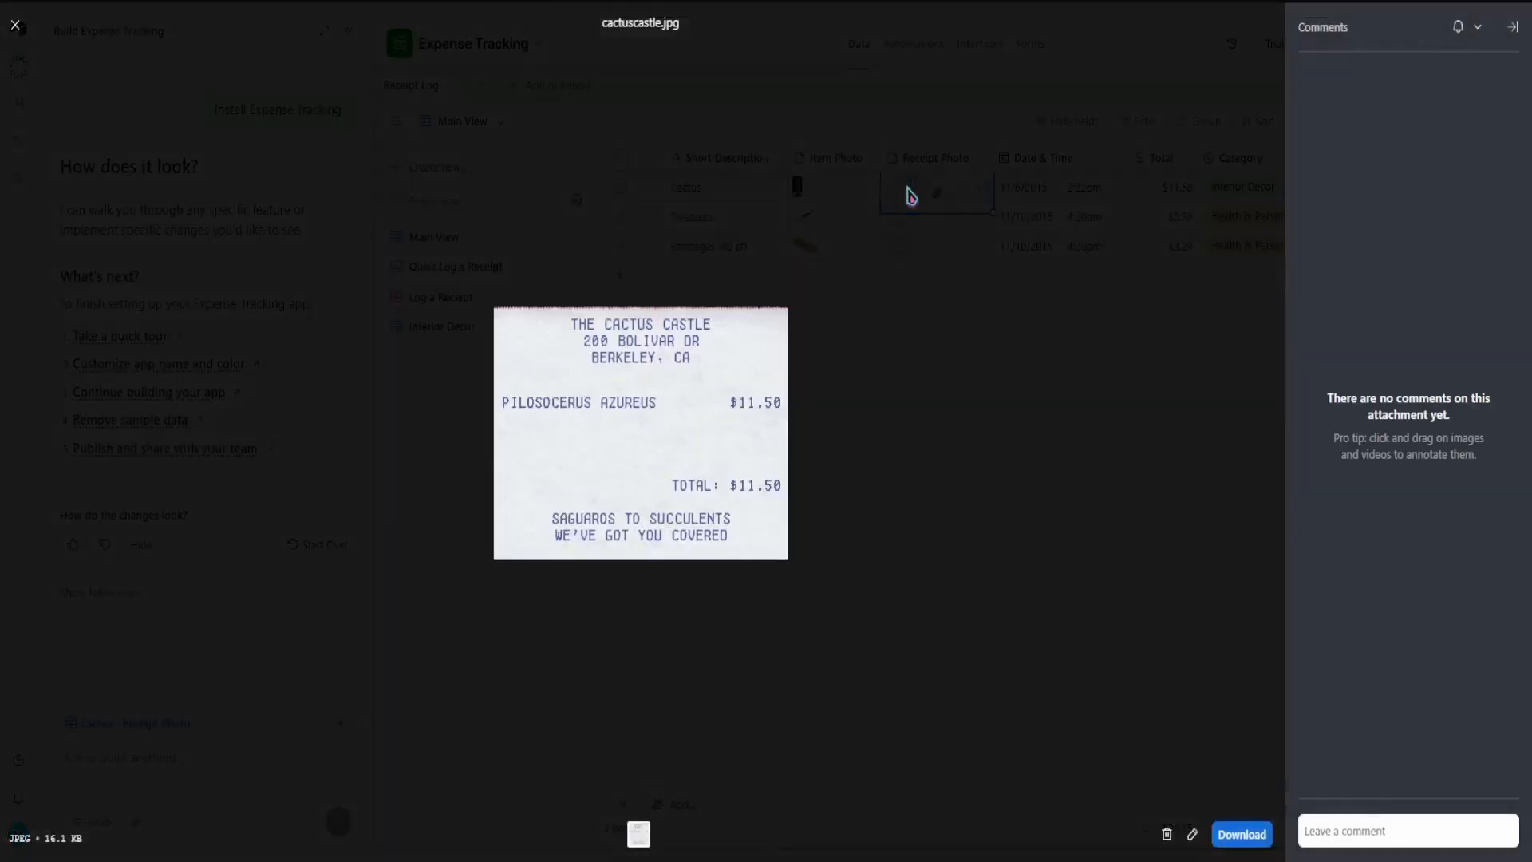
pyautogui.click(1006, 420)
pyautogui.click(903, 225)
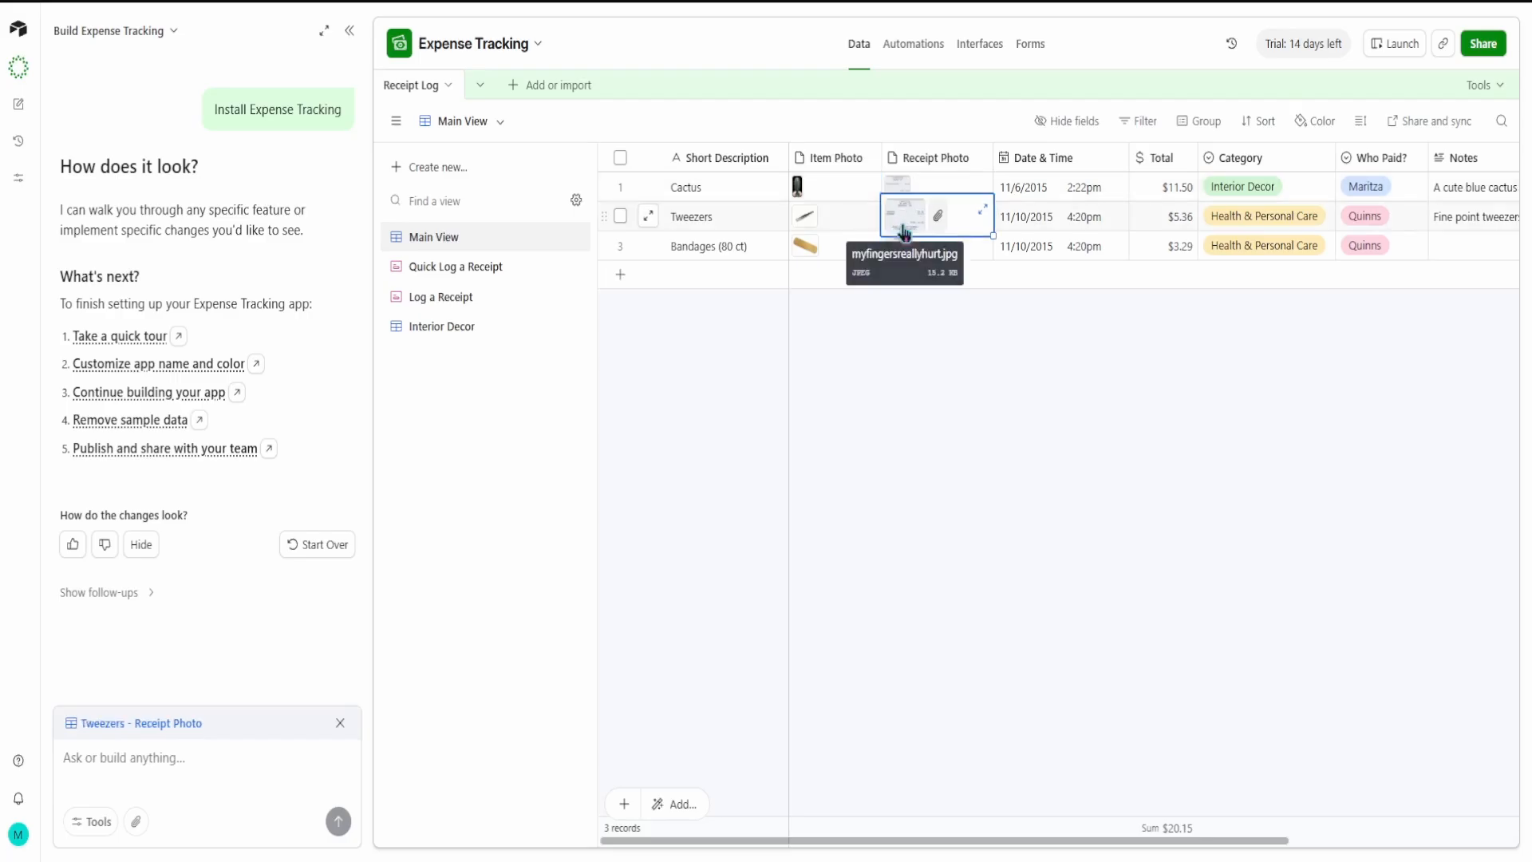
pyautogui.click(903, 225)
pyautogui.click(1081, 523)
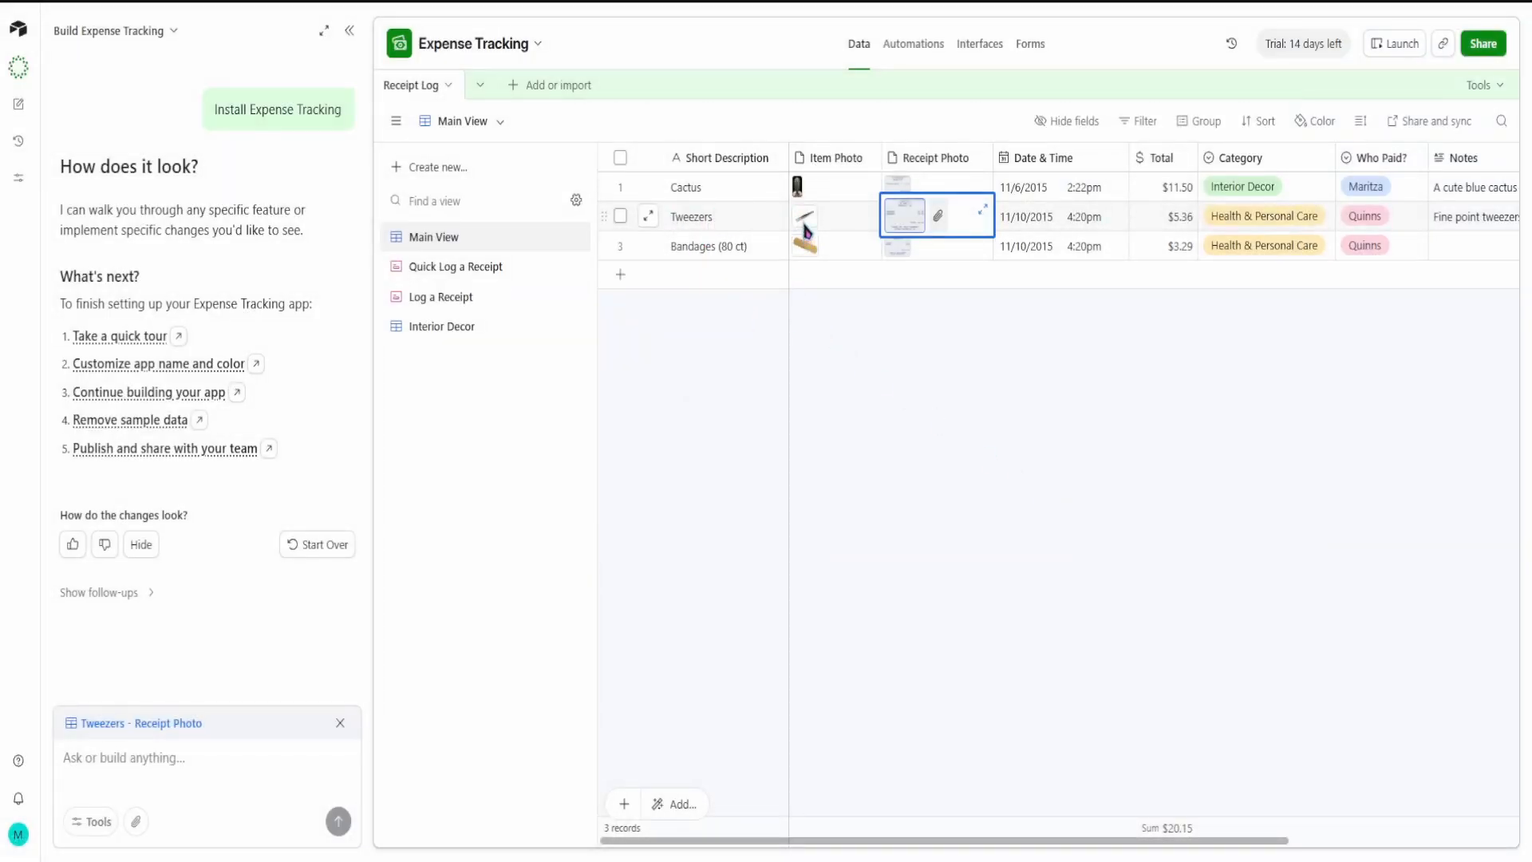
# Step: Preview the Cactus record's item photo and look over the remaining columns through Notes
pyautogui.click(797, 189)
pyautogui.click(797, 192)
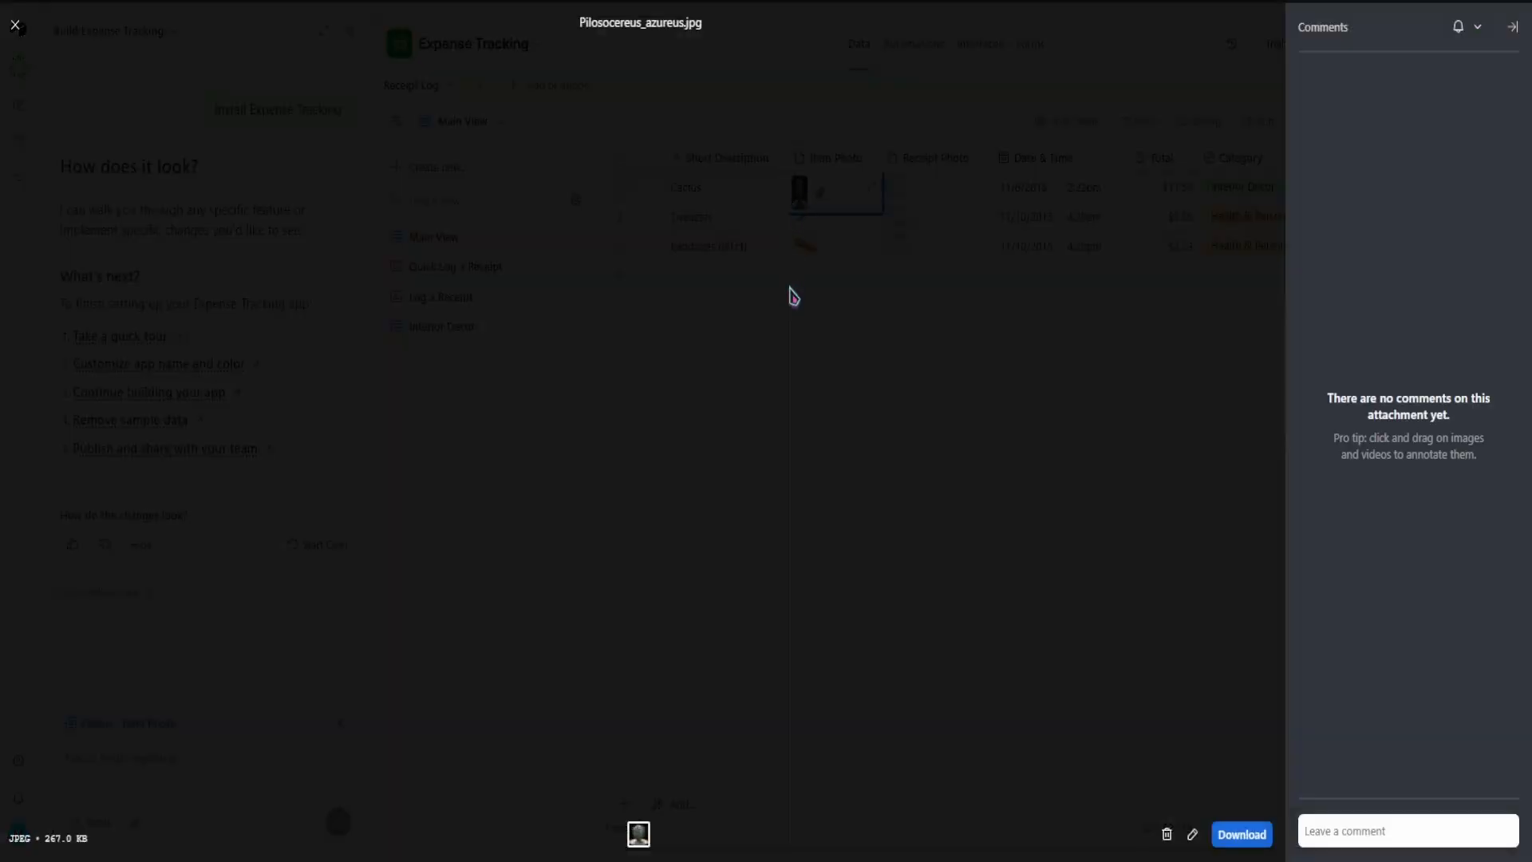
pyautogui.click(856, 386)
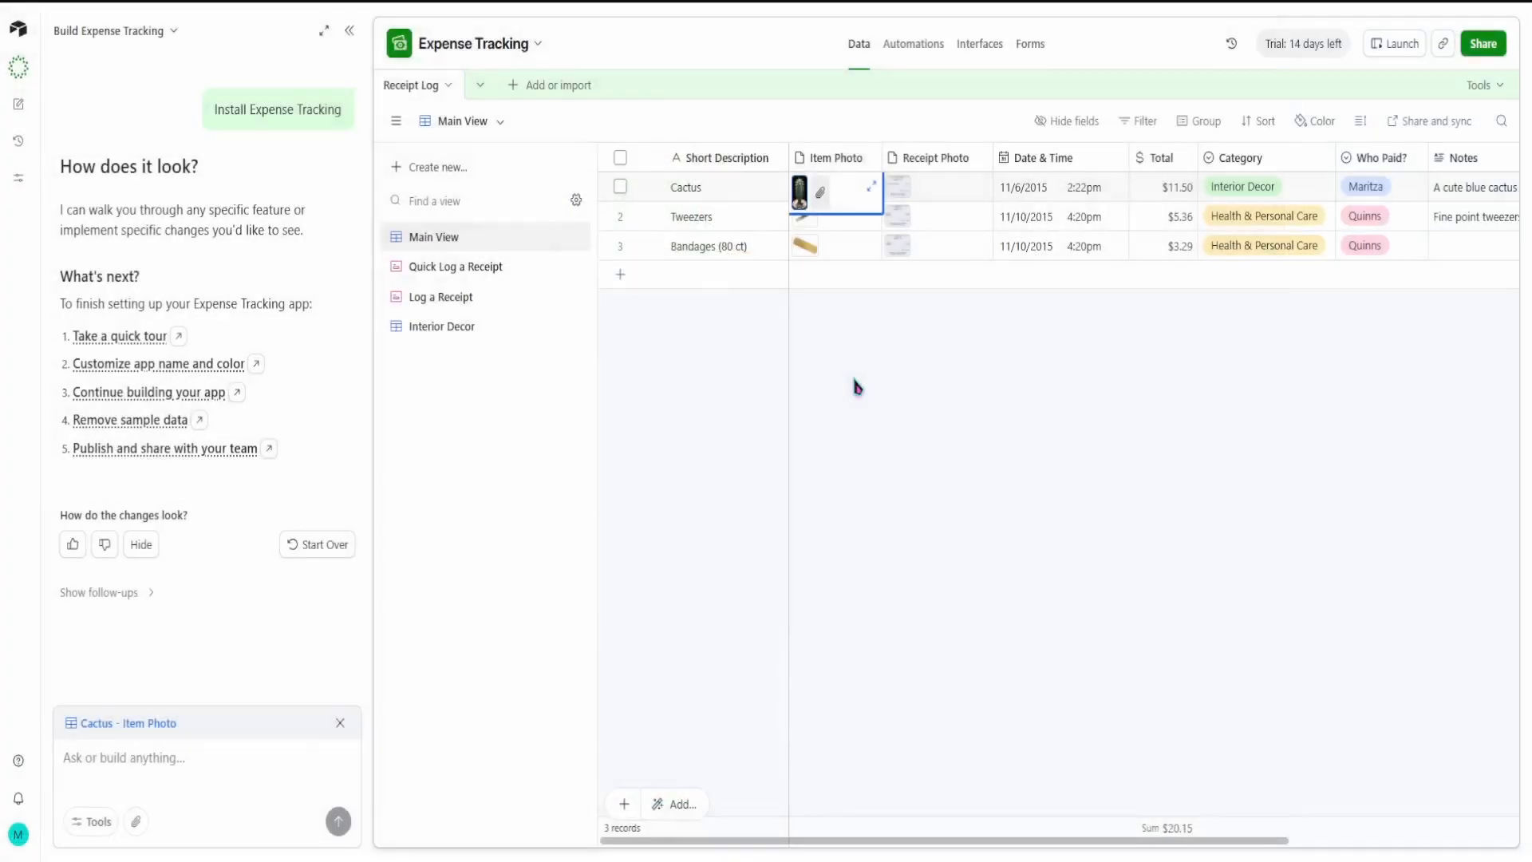
pyautogui.moveTo(1009, 842); pyautogui.dragTo(1368, 813)
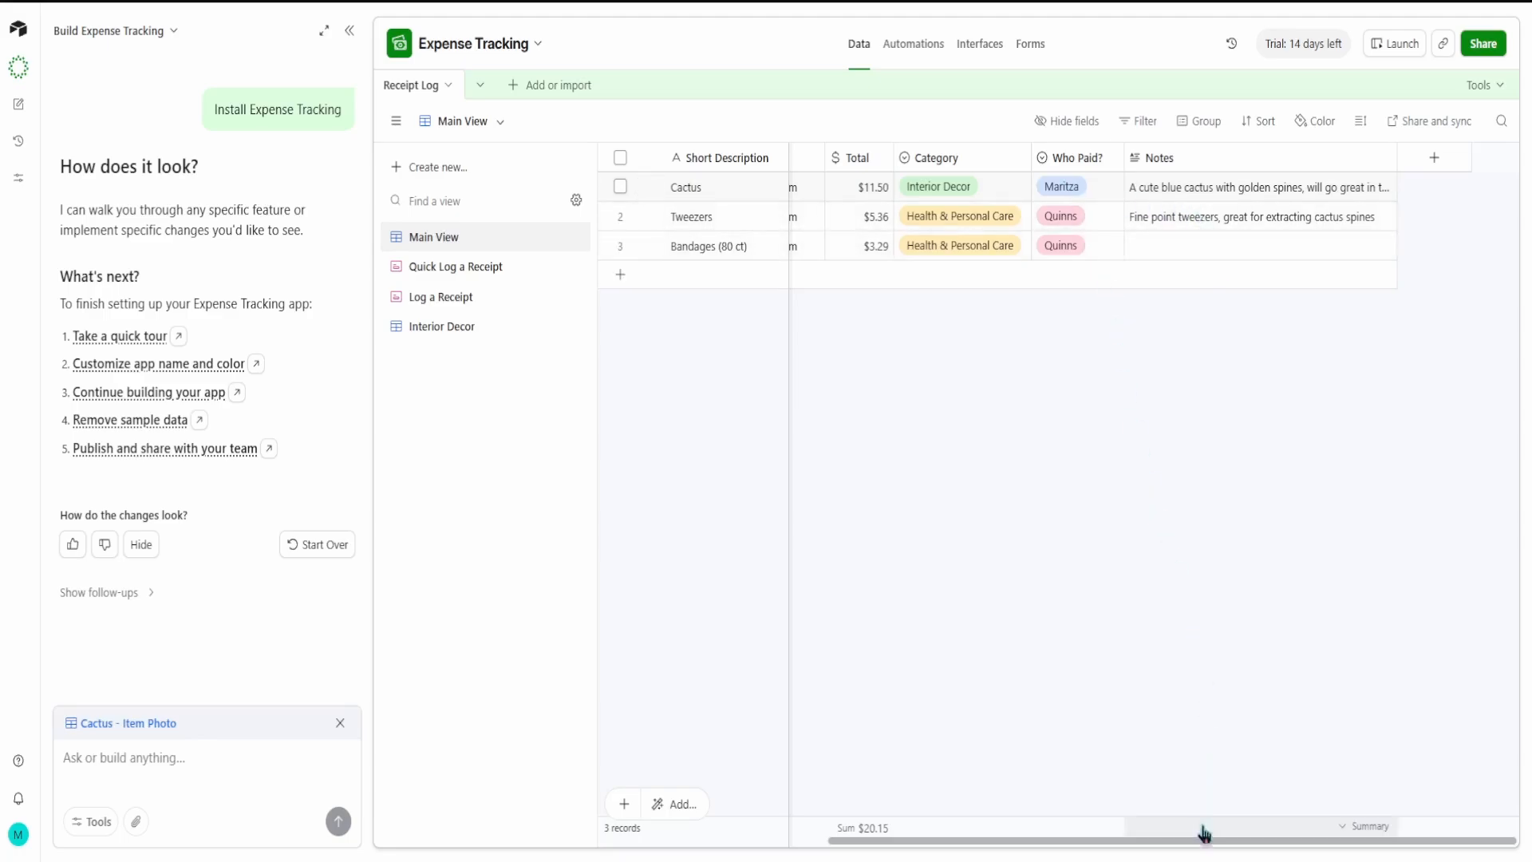
pyautogui.moveTo(1200, 838); pyautogui.dragTo(972, 842)
# Step: View the Cactus receipt photo again, followed by the Tweezers receipt photo, closing each preview
pyautogui.click(898, 194)
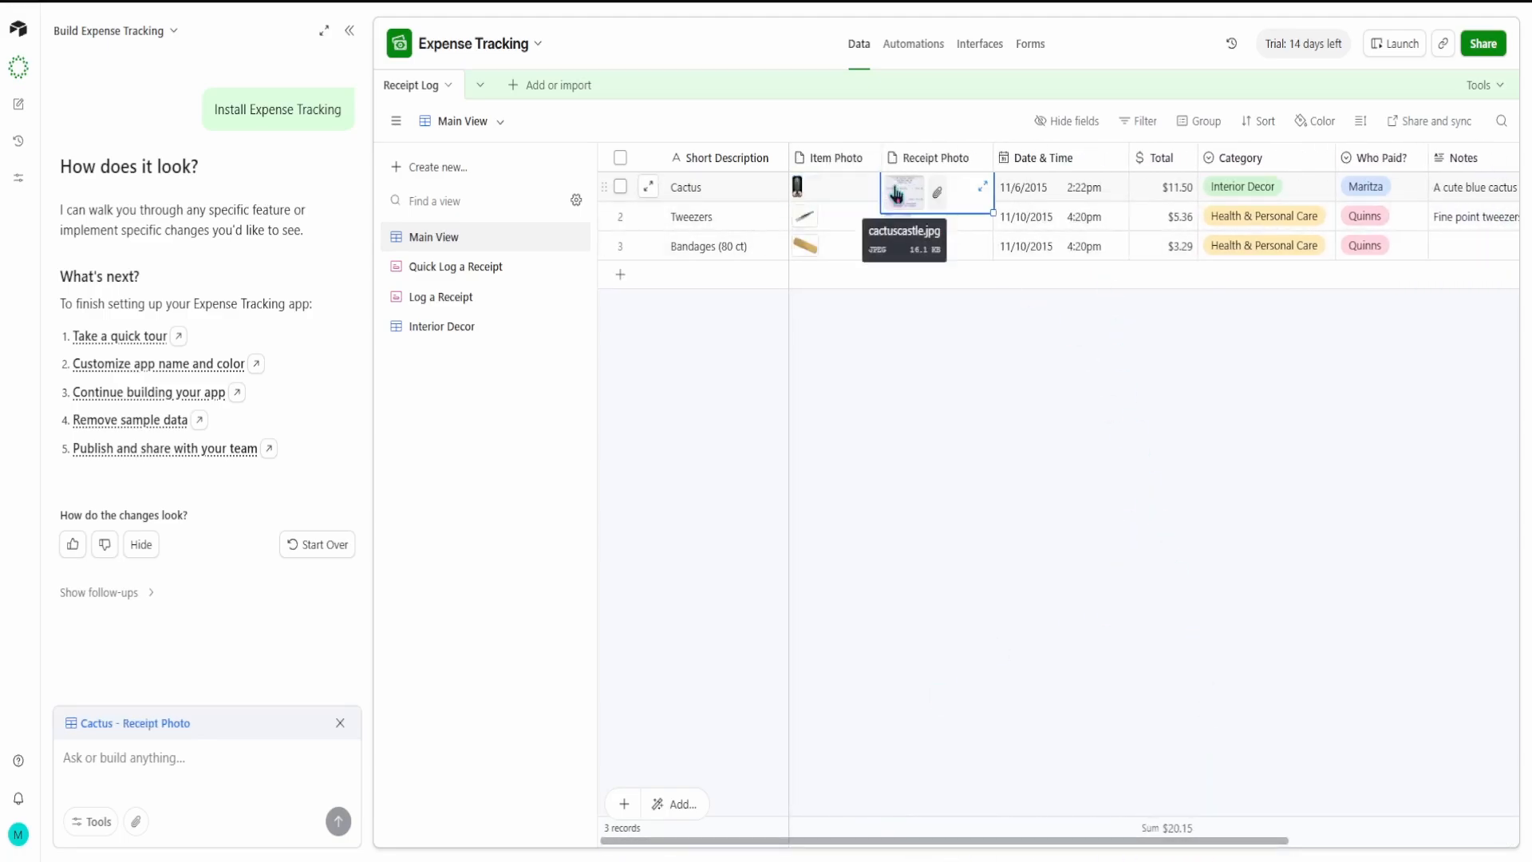
pyautogui.click(898, 194)
pyautogui.click(964, 327)
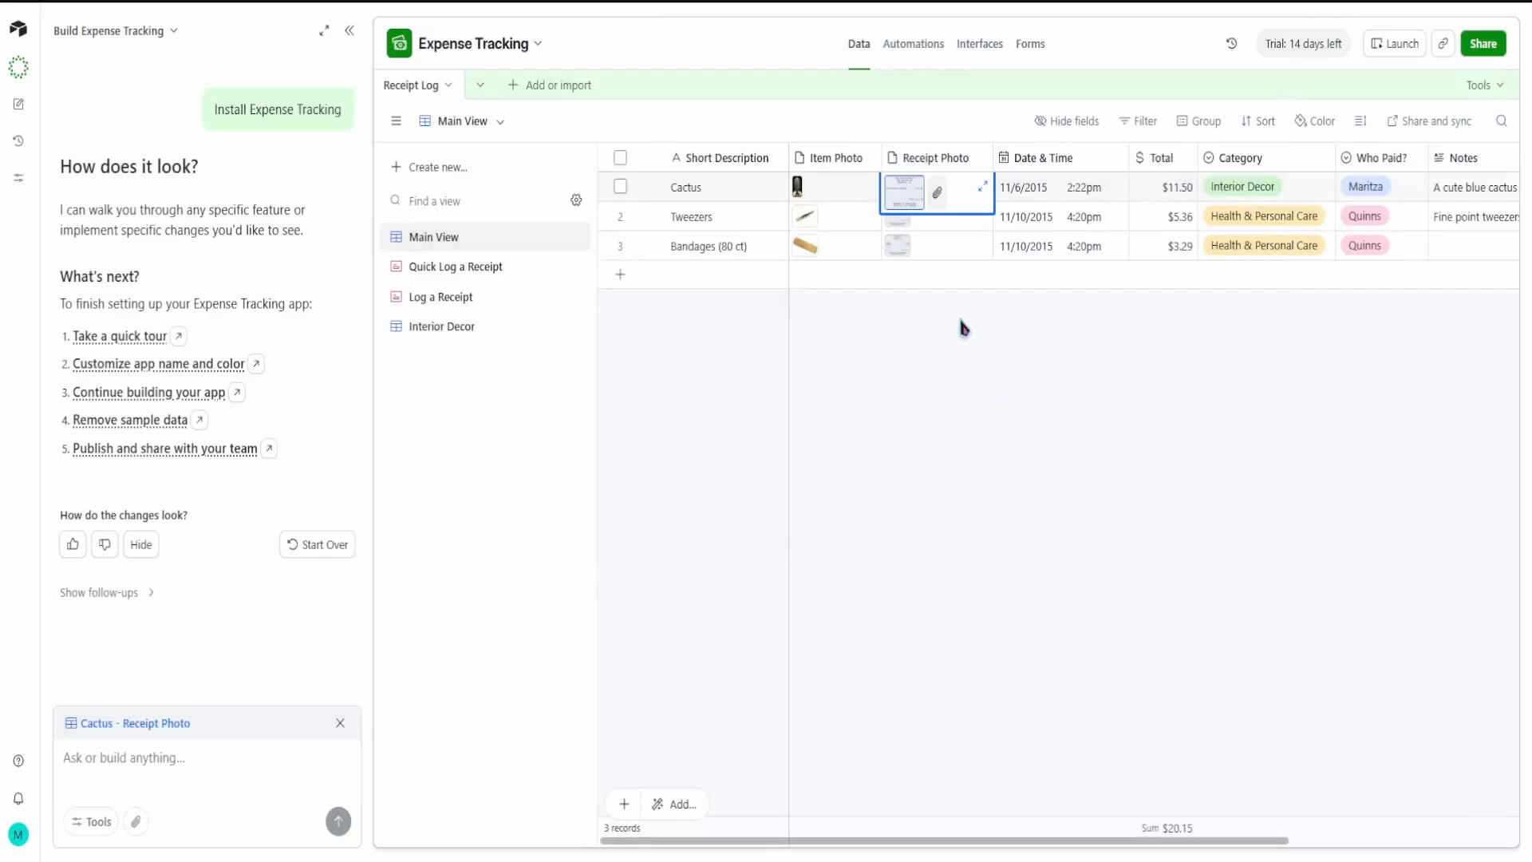
pyautogui.click(898, 229)
pyautogui.click(898, 230)
pyautogui.click(920, 263)
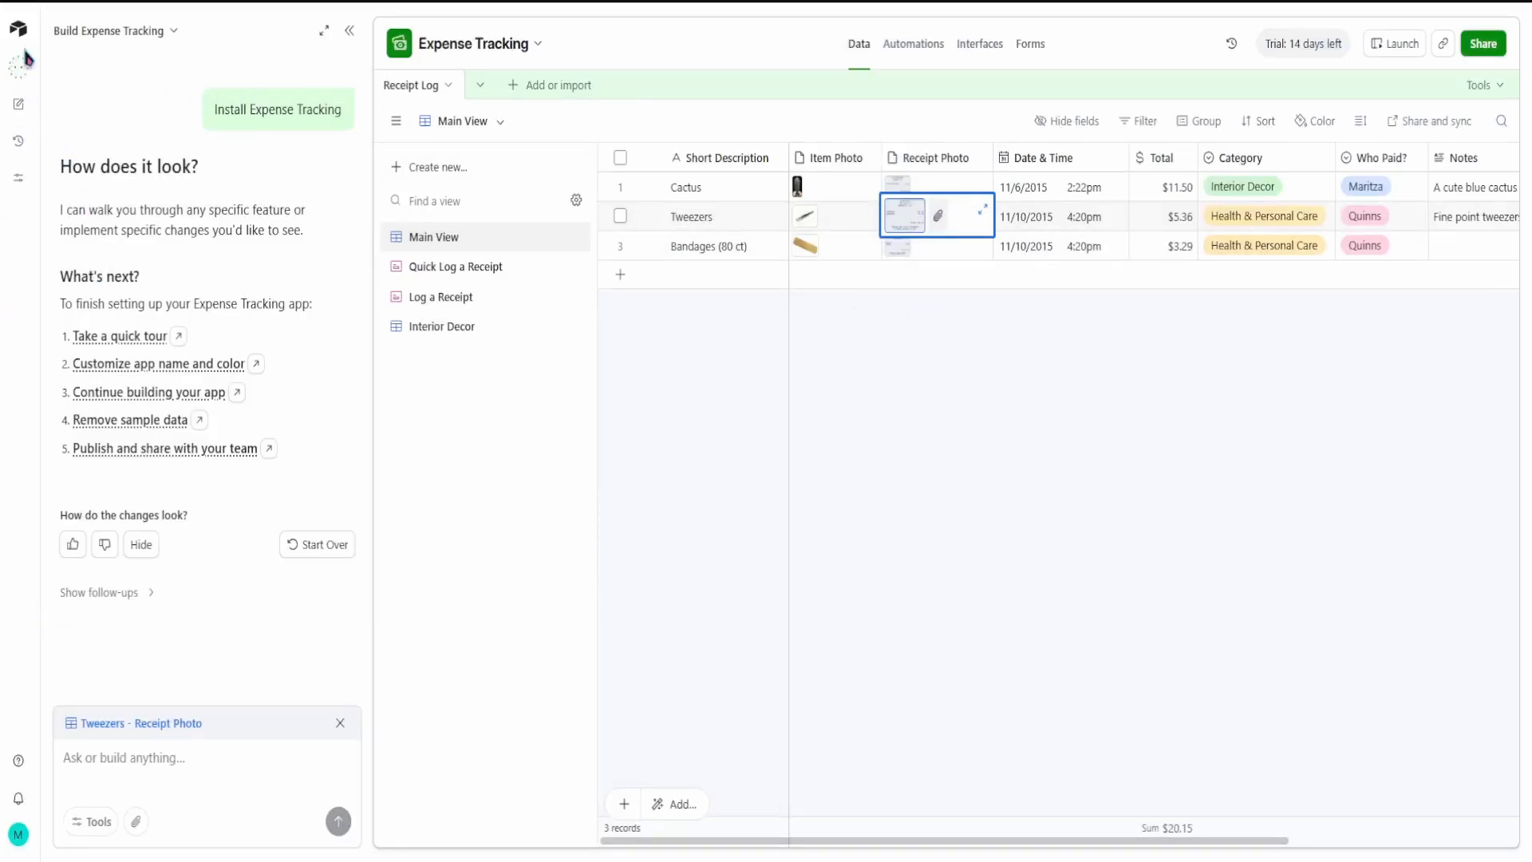
# Step: Return to the workspace home and create a blank app to build without Omni
pyautogui.click(18, 104)
pyautogui.click(20, 36)
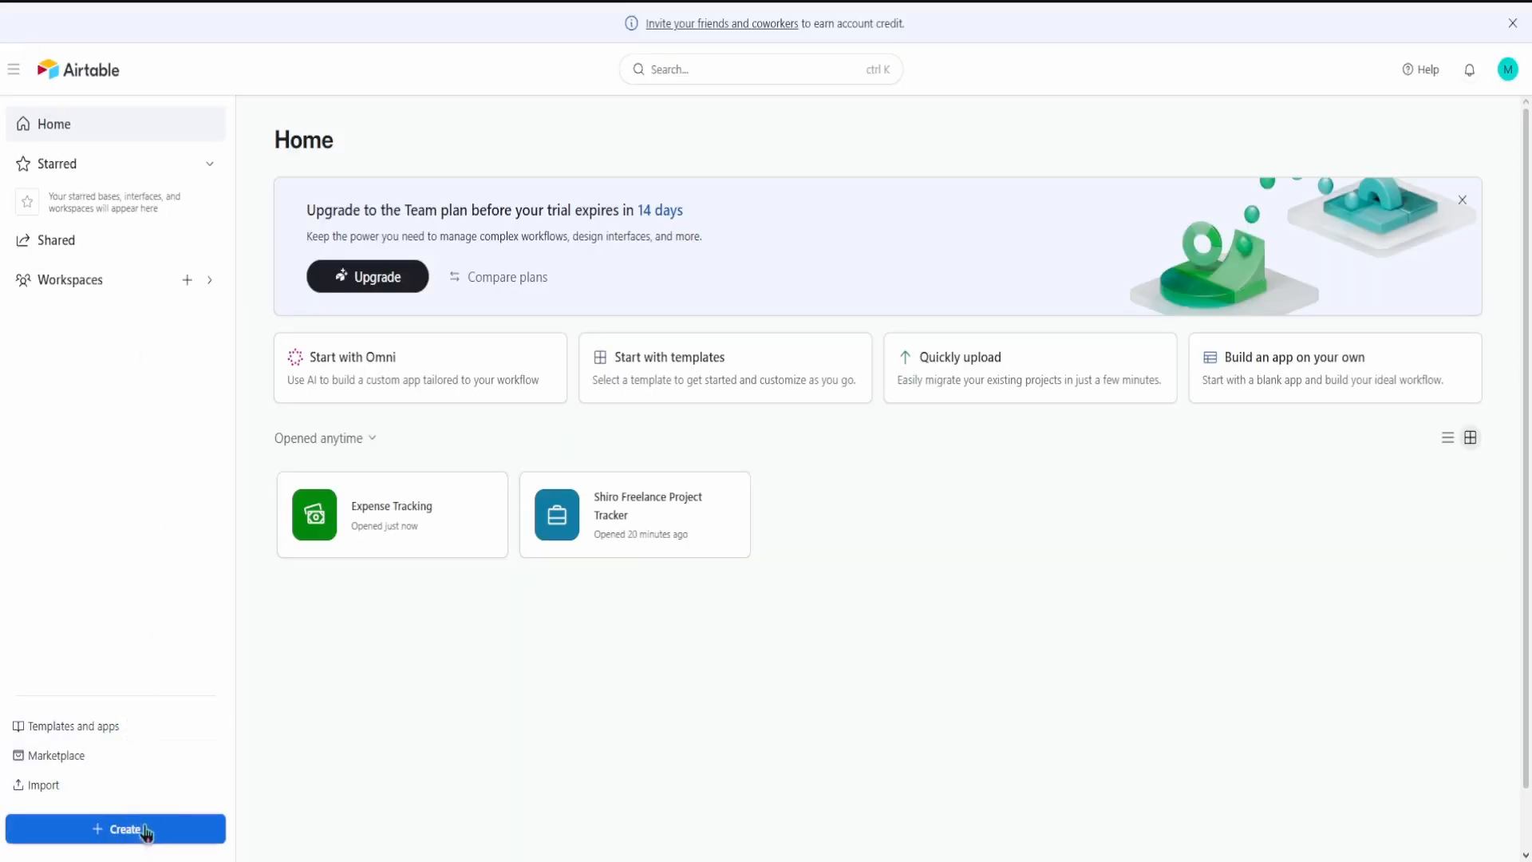
pyautogui.click(146, 831)
pyautogui.click(938, 575)
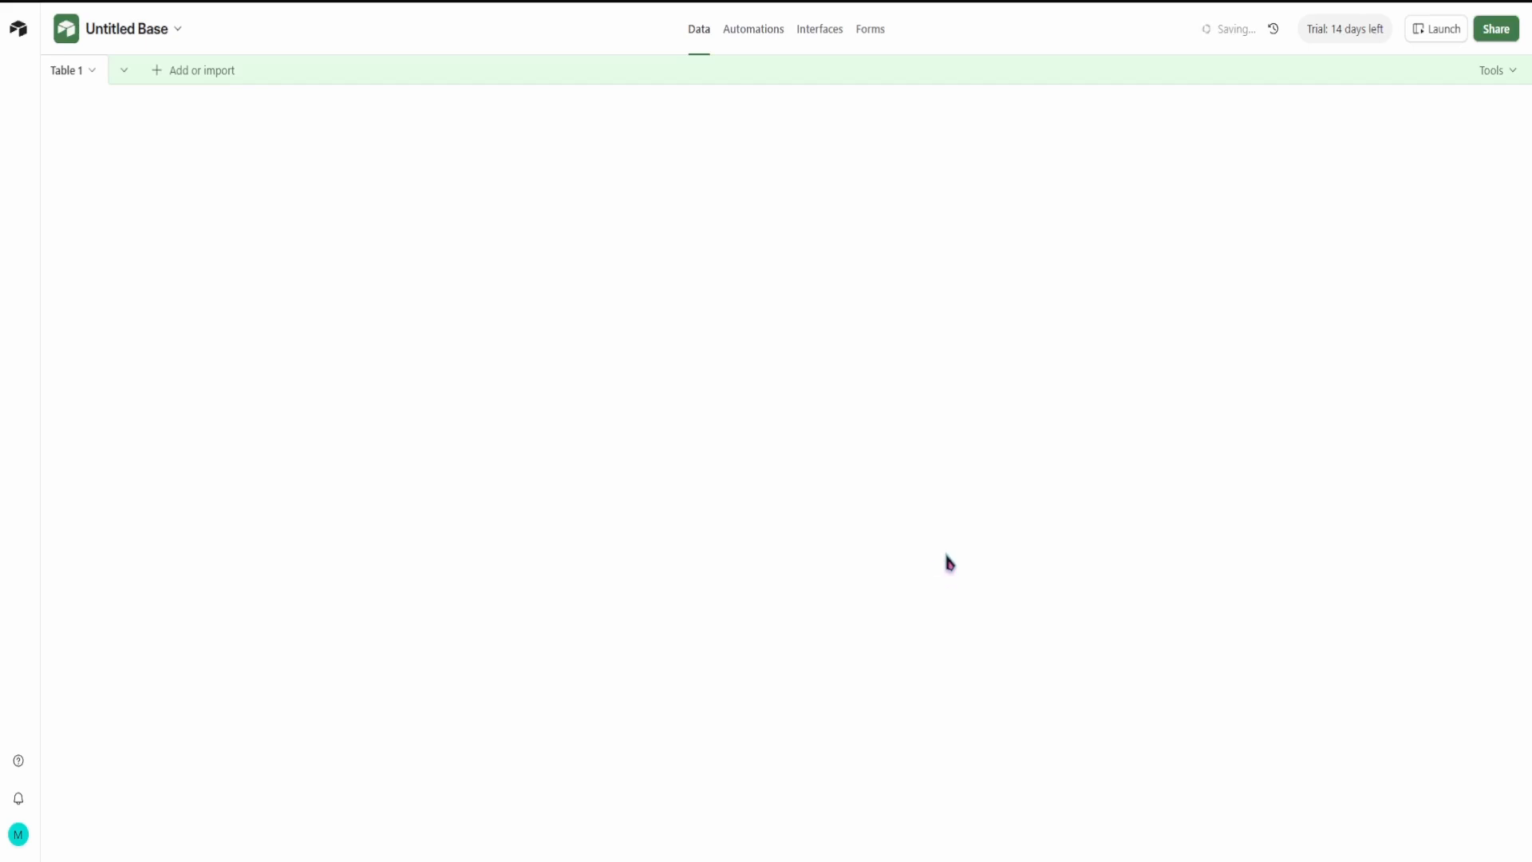
# Step: Rename the default Table 1 as "clients"
pyautogui.click(92, 74)
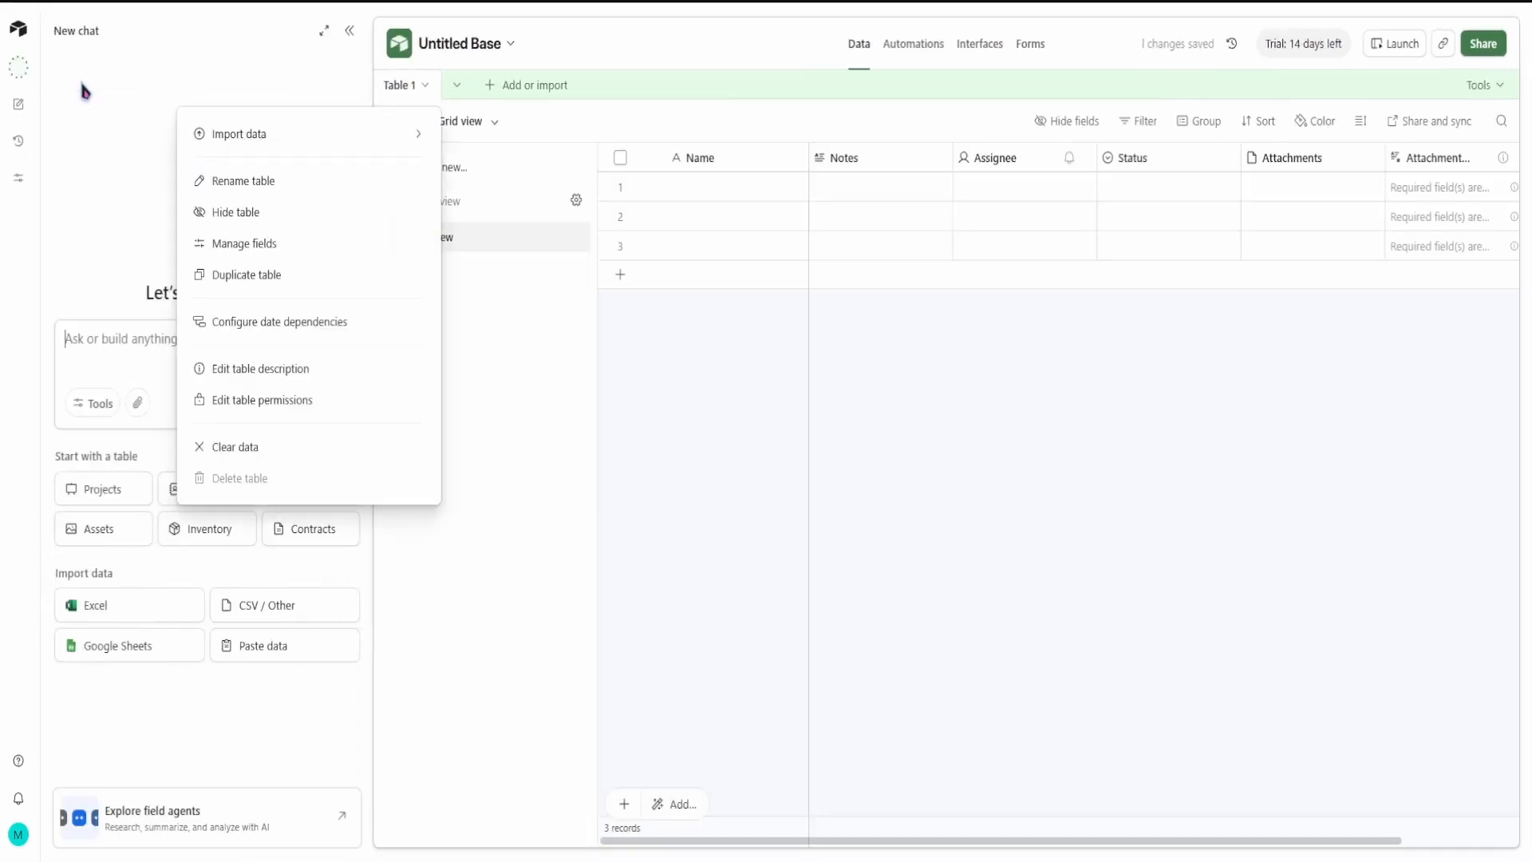
pyautogui.click(591, 470)
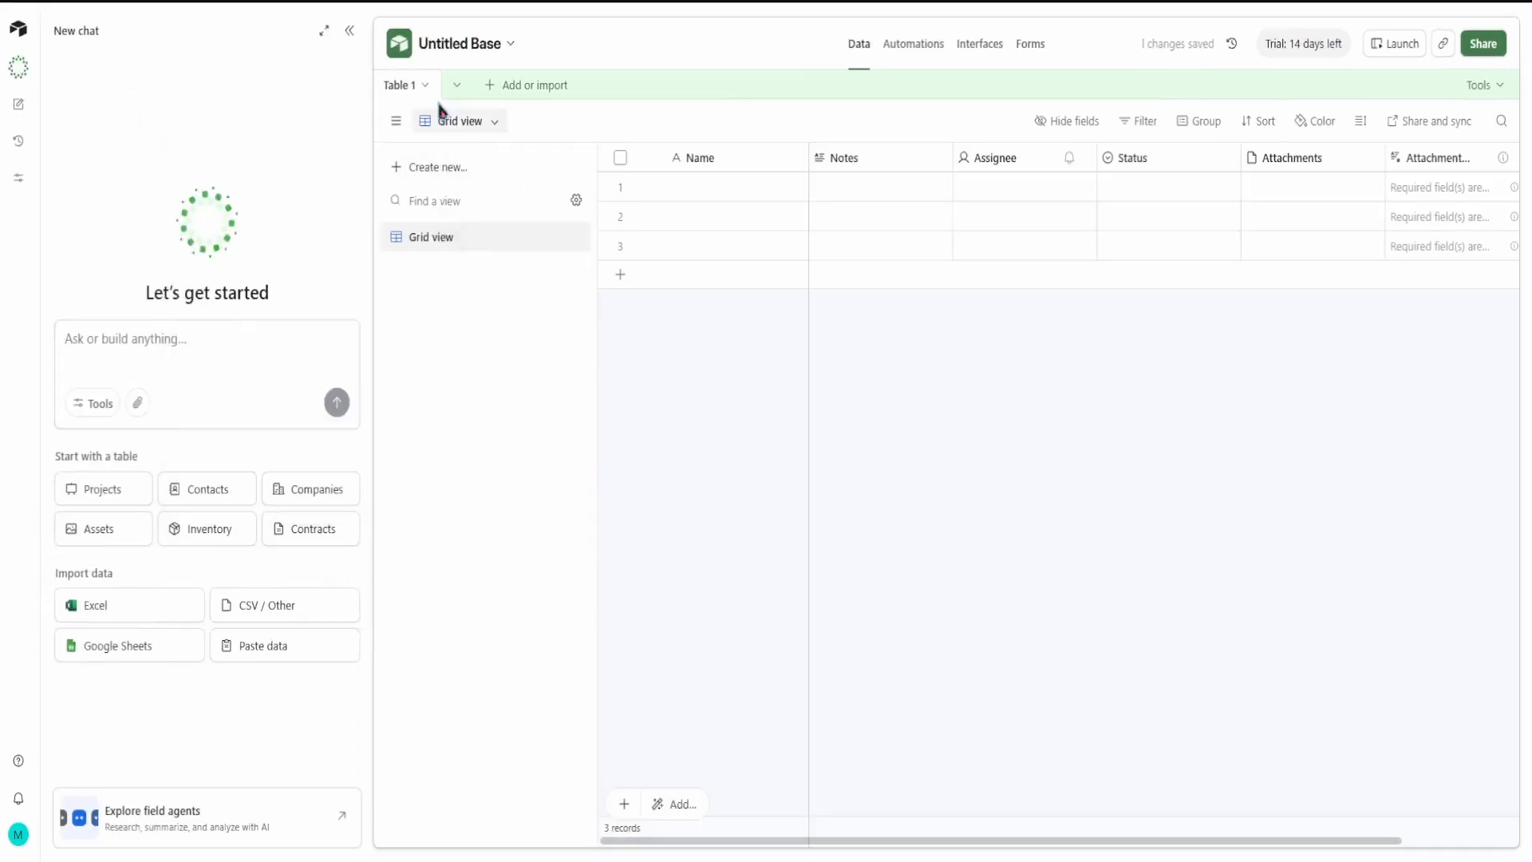
pyautogui.click(423, 85)
pyautogui.doubleClick(401, 87)
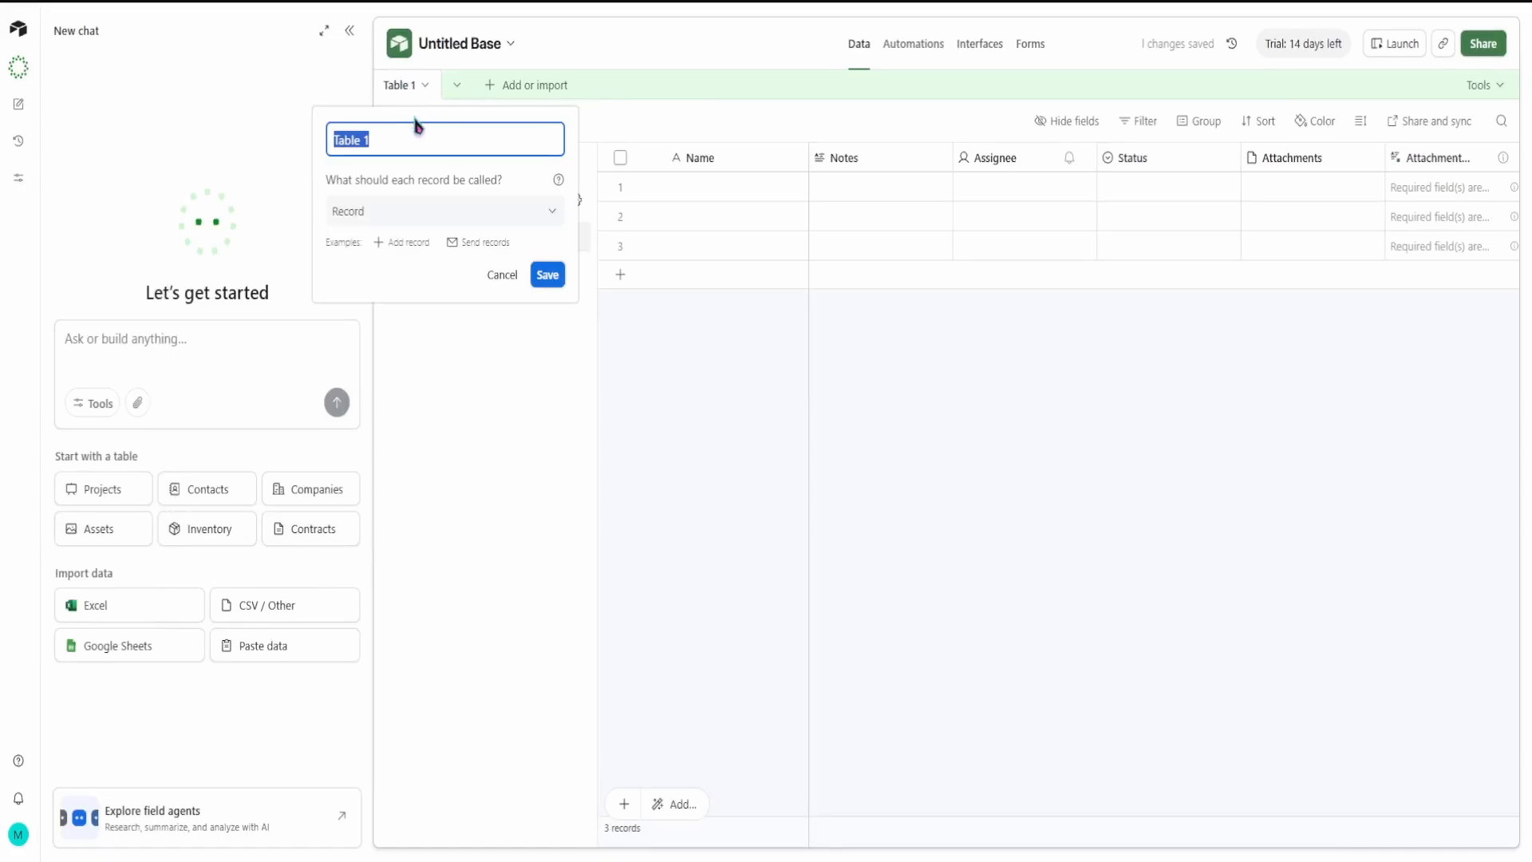
pyautogui.write('clients')
pyautogui.press('Return')
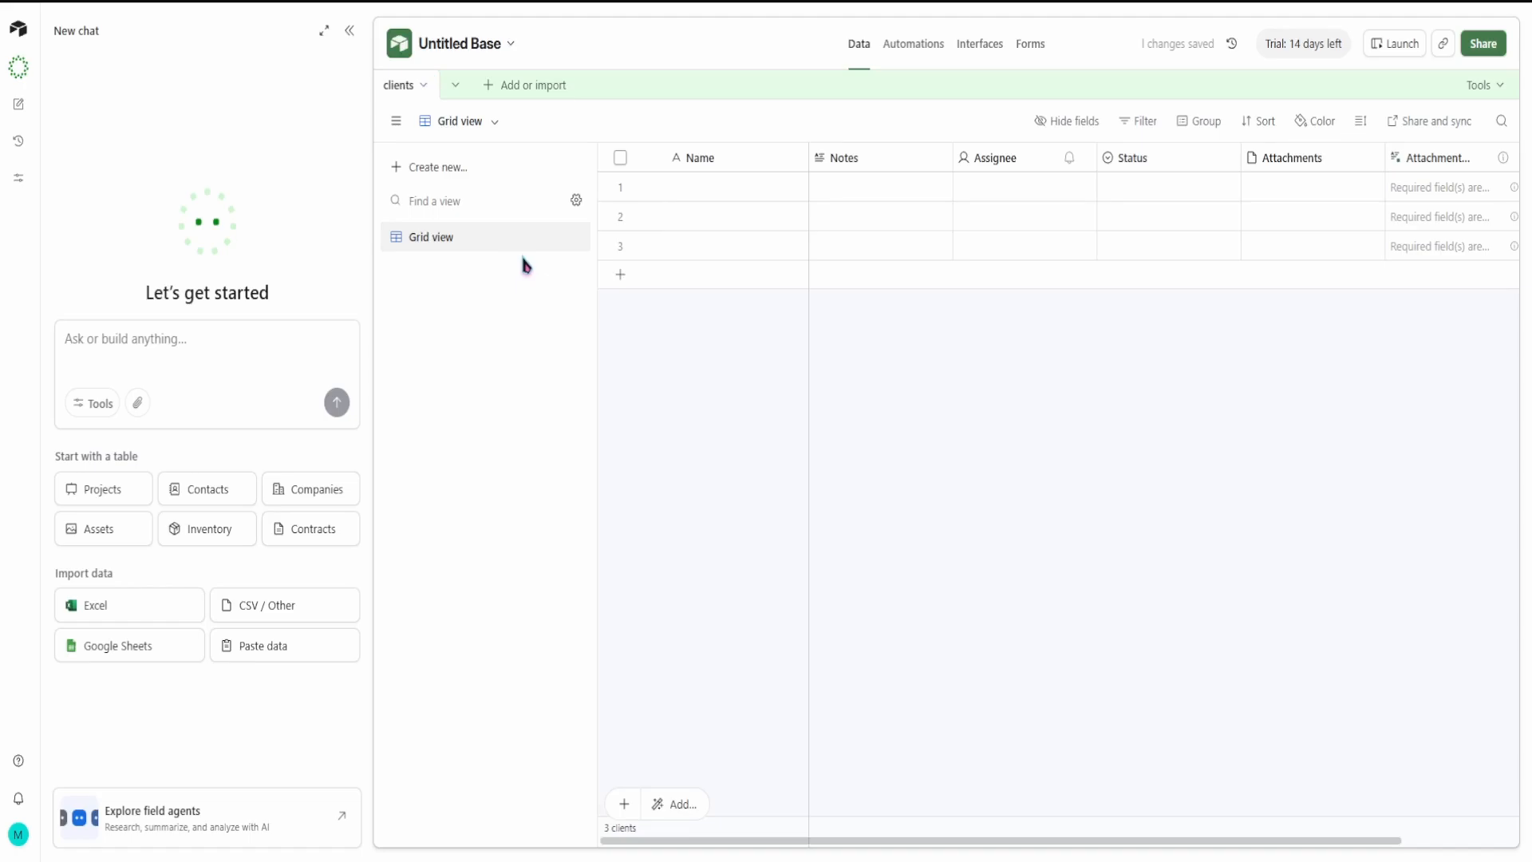
# Step: Narrow the chat panel beside the grid and enter "client 1" as the first record's Name
pyautogui.click(1476, 196)
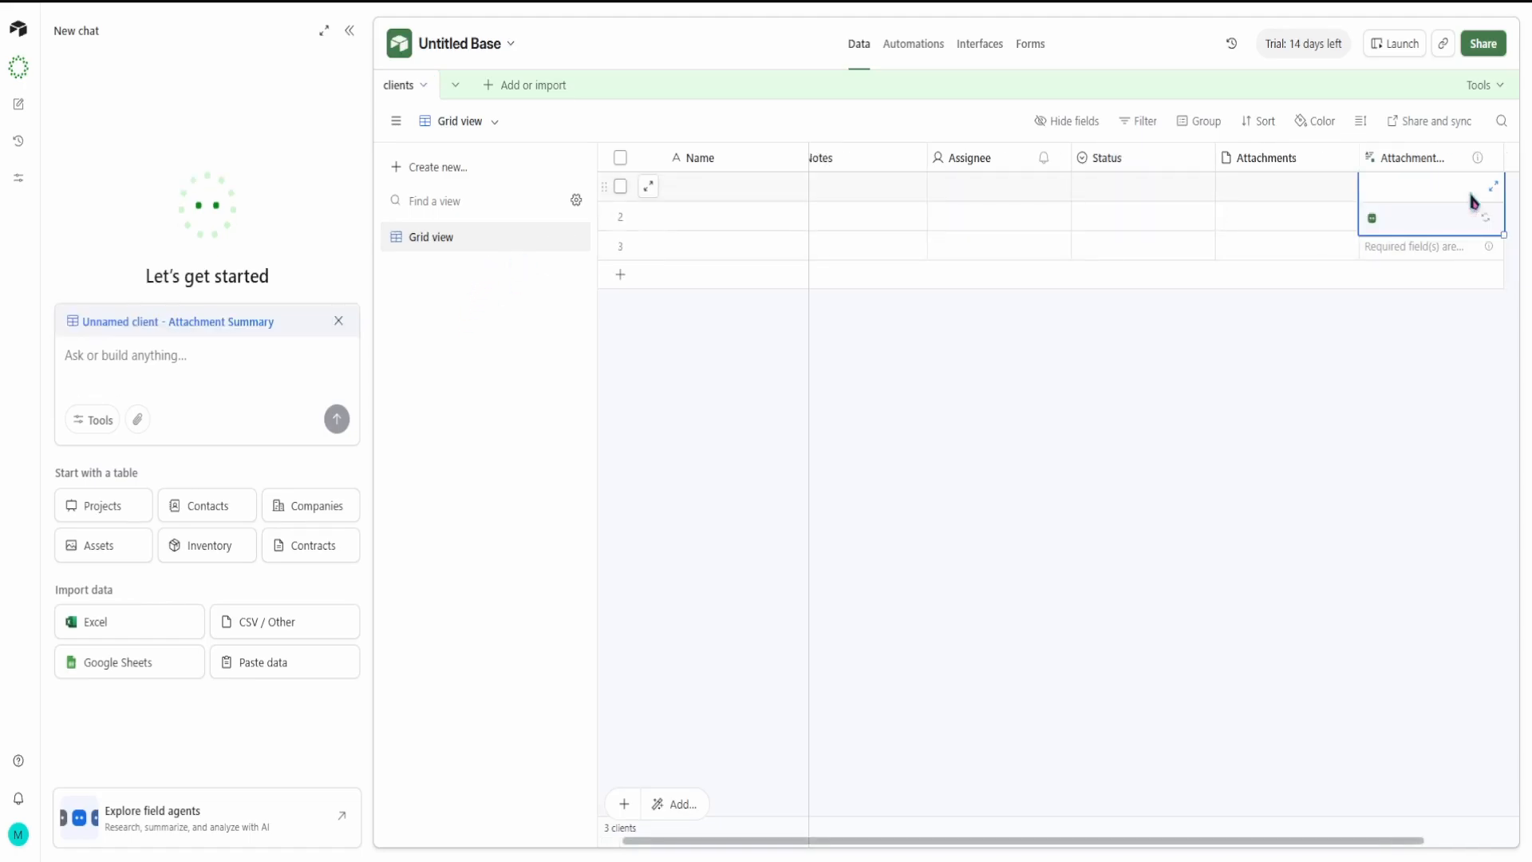
pyautogui.click(1459, 328)
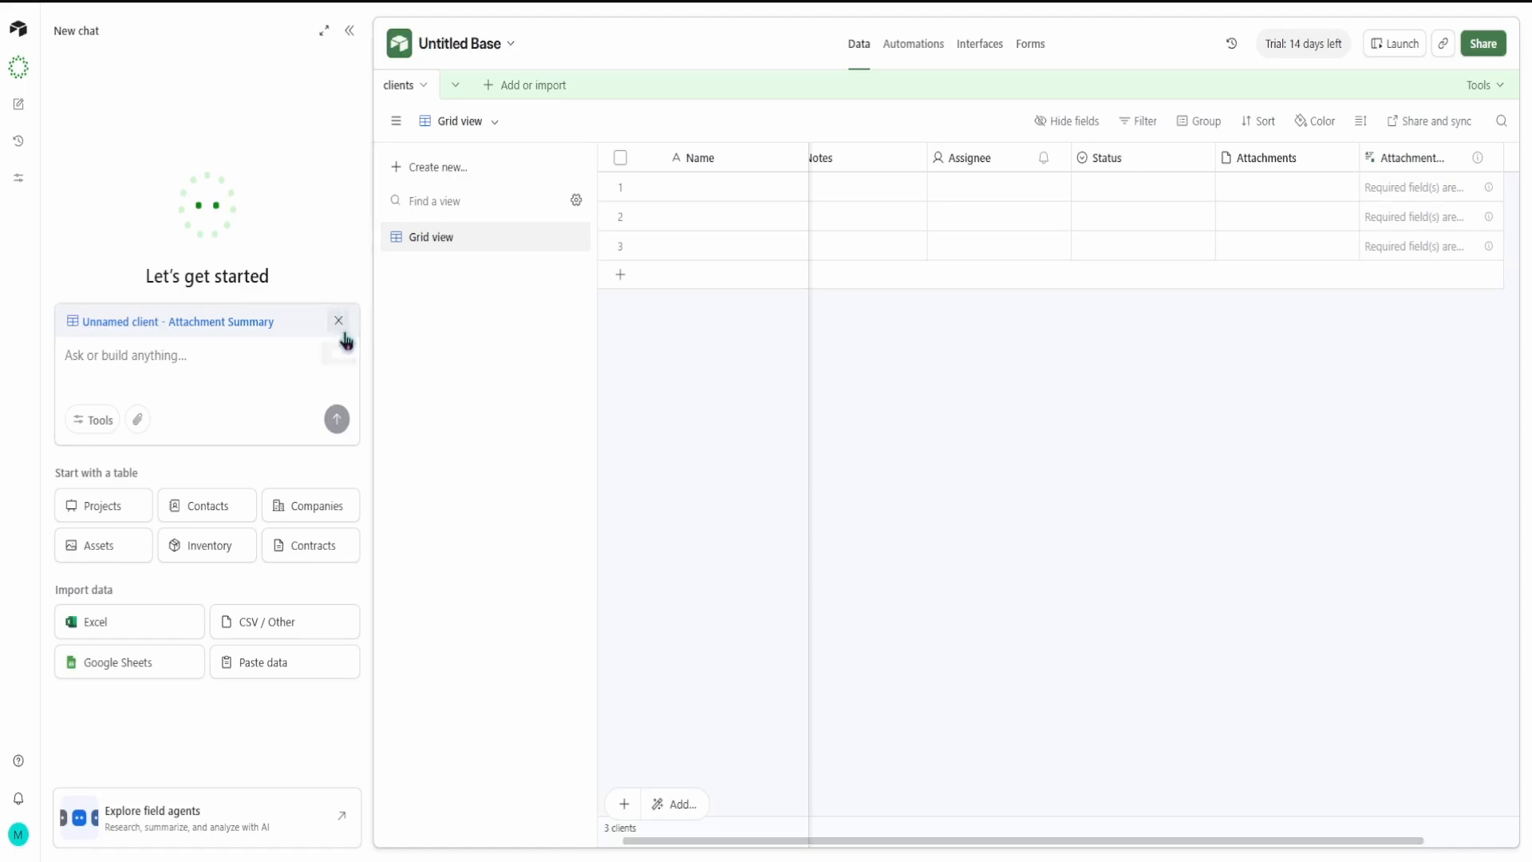
pyautogui.moveTo(378, 263); pyautogui.dragTo(295, 263)
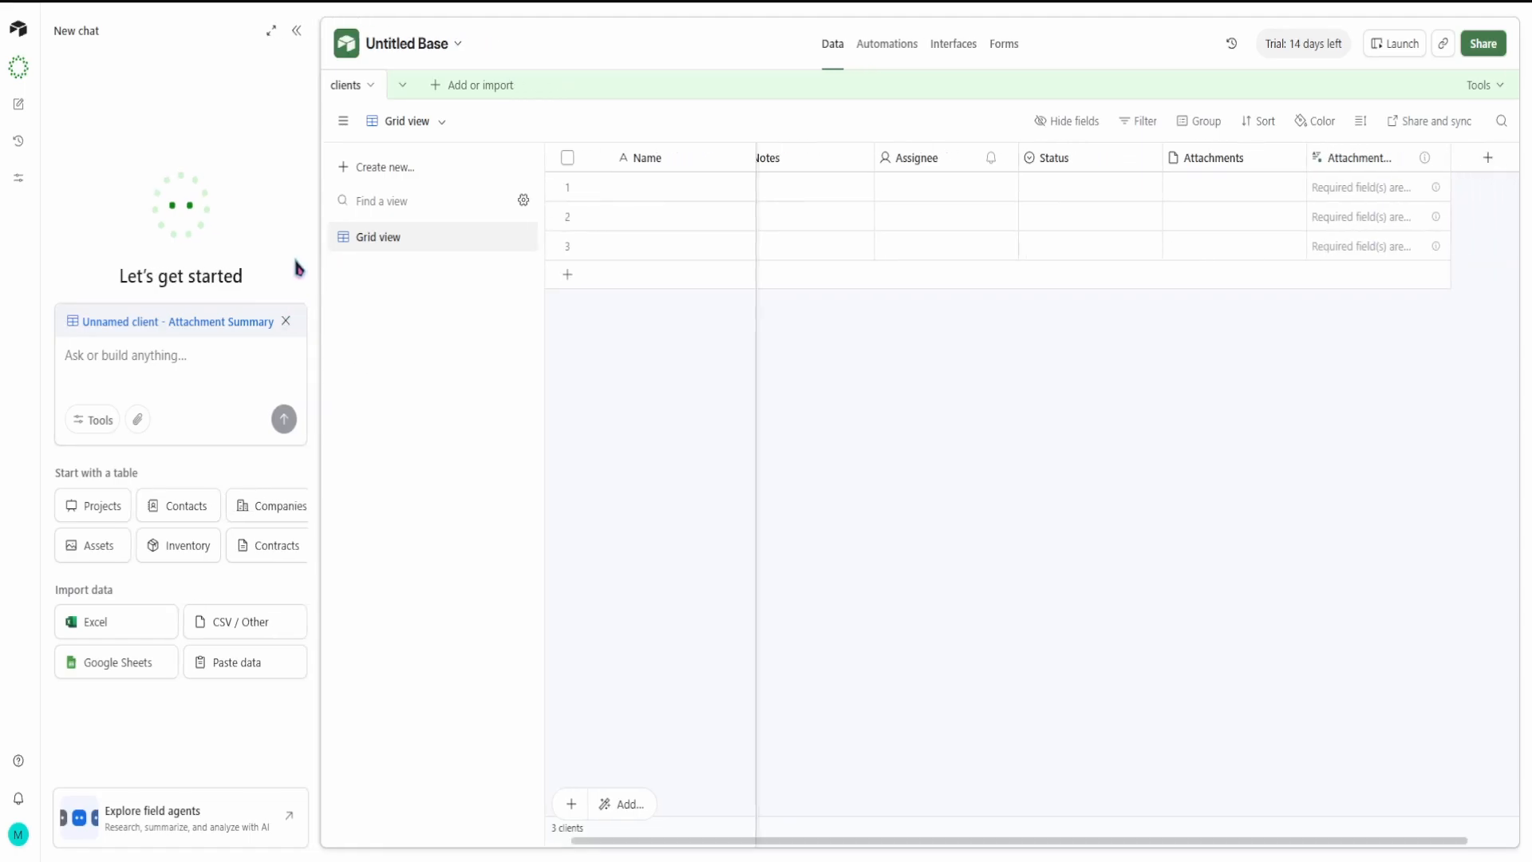
pyautogui.doubleClick(661, 187)
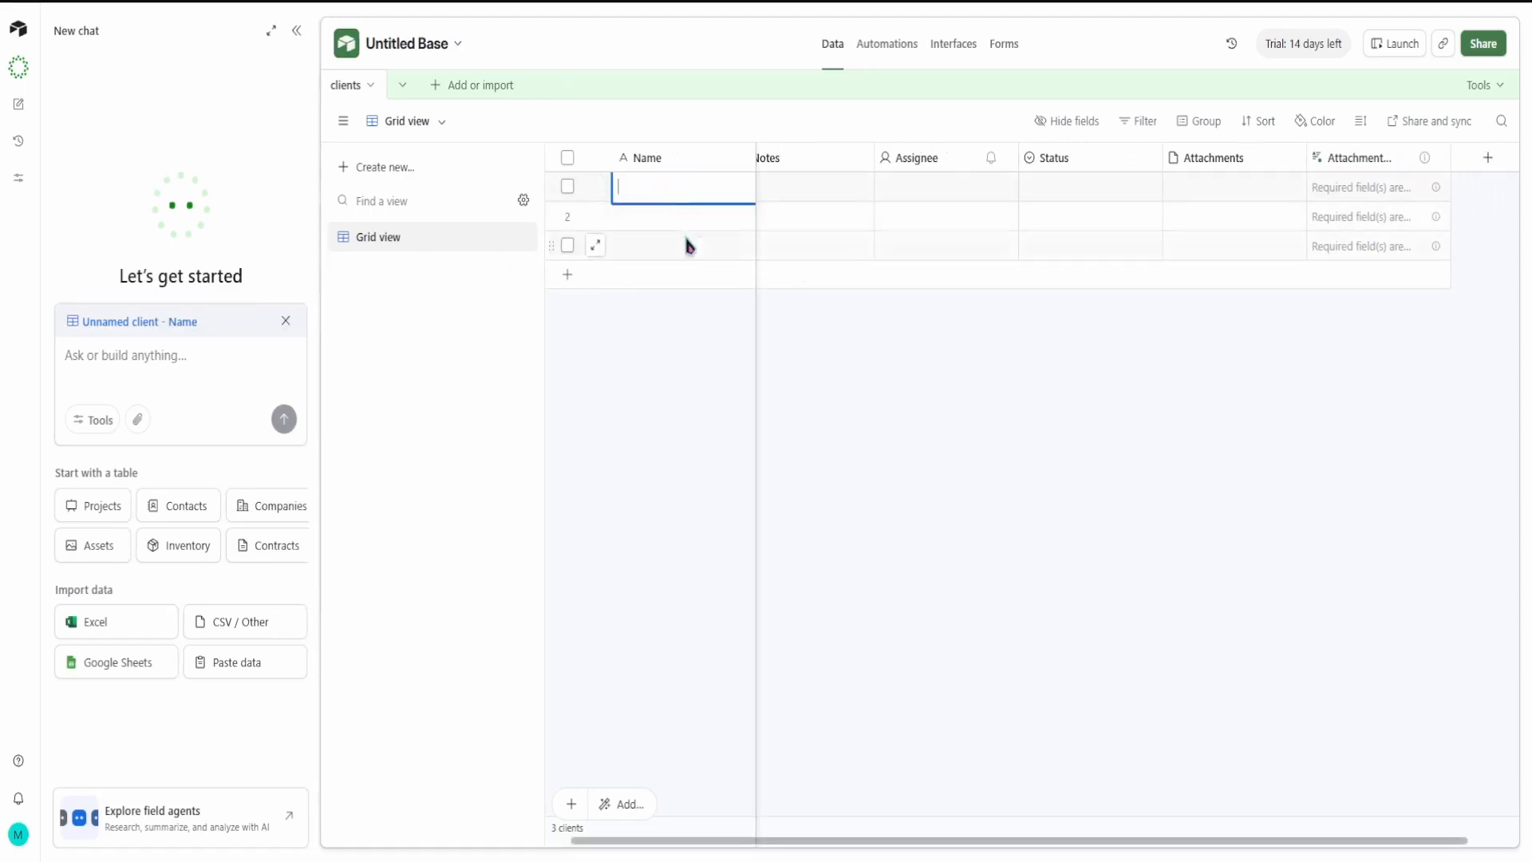
pyautogui.write('client 1')
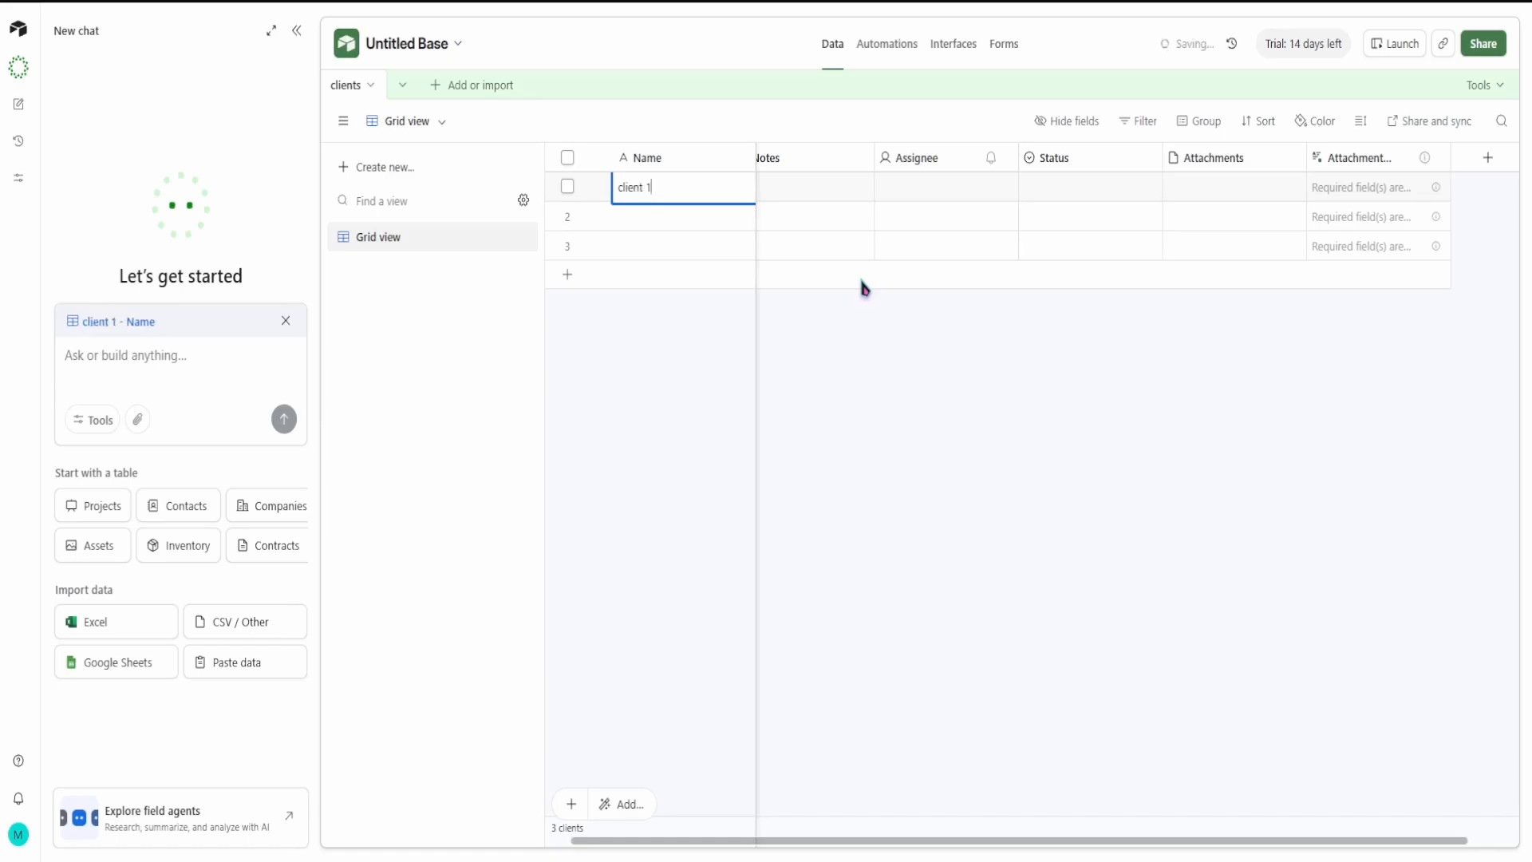
pyautogui.click(800, 185)
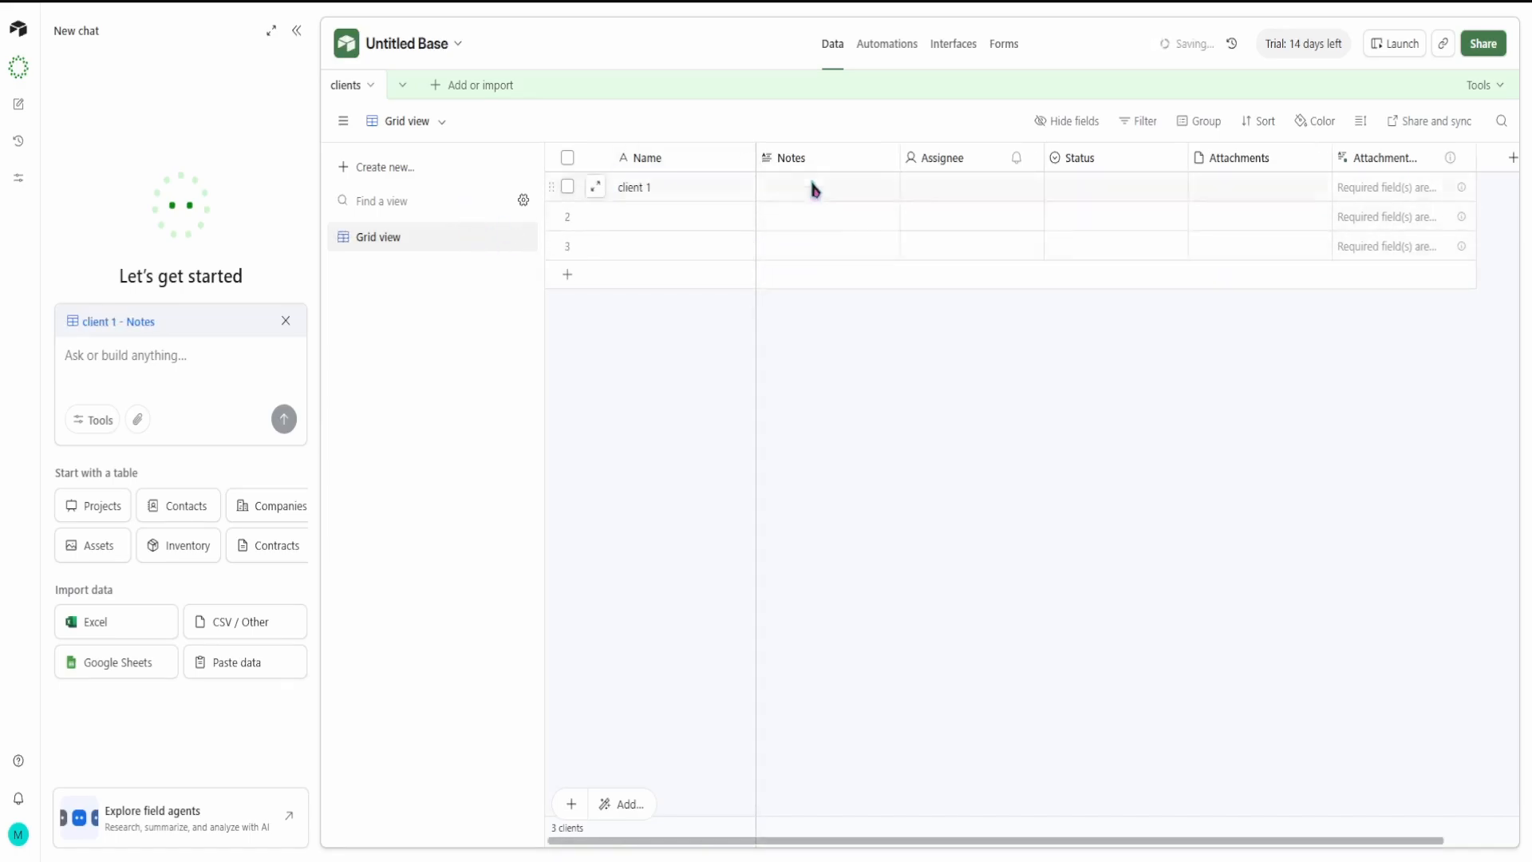
# Step: Examine the Notes field's settings and the field actions available for the Notes and Assignee columns
pyautogui.doubleClick(847, 161)
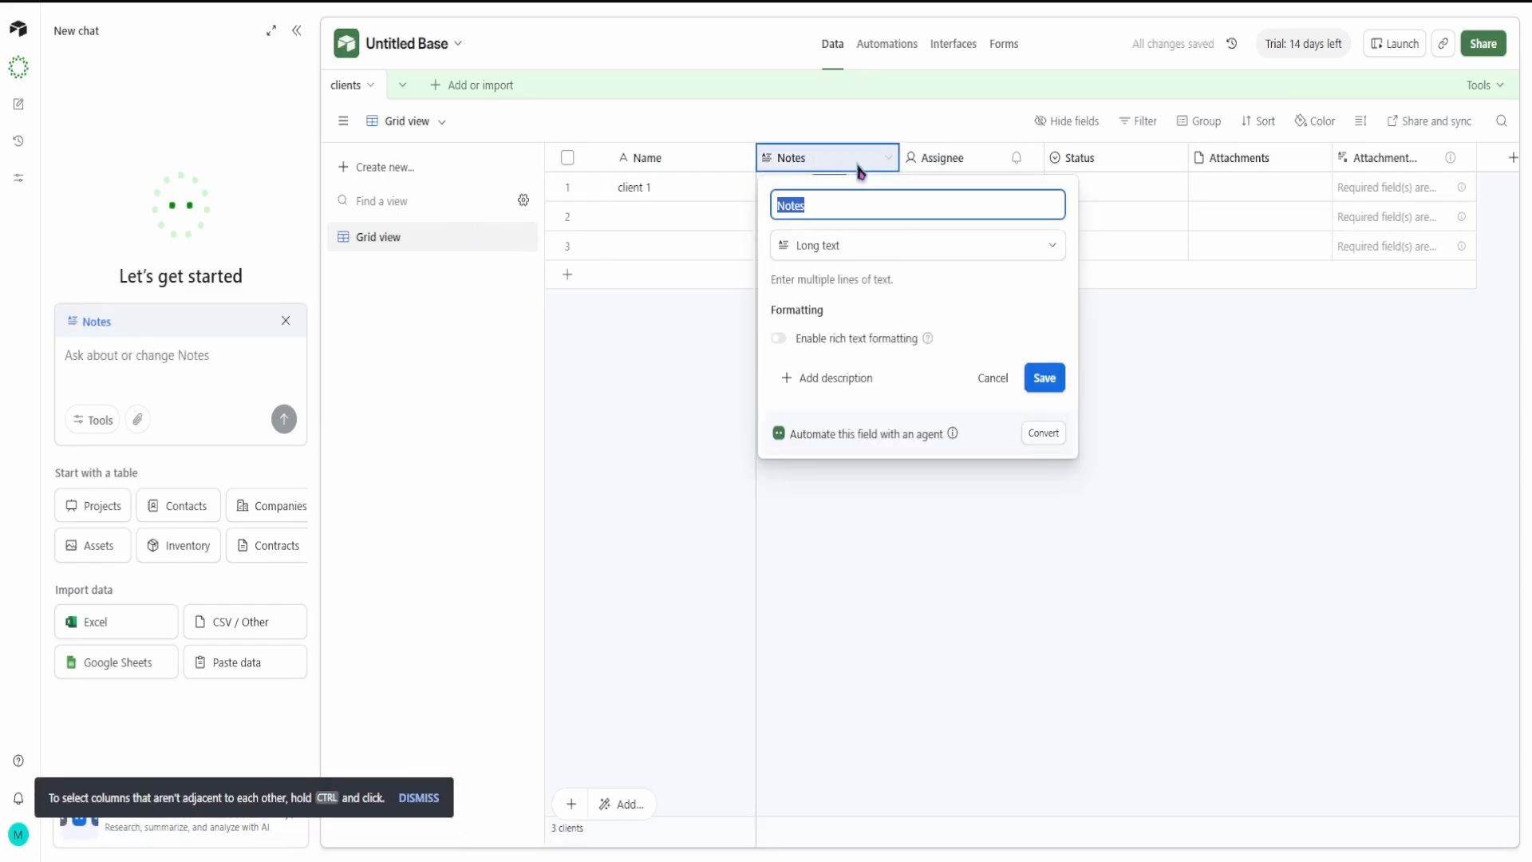
pyautogui.click(1169, 374)
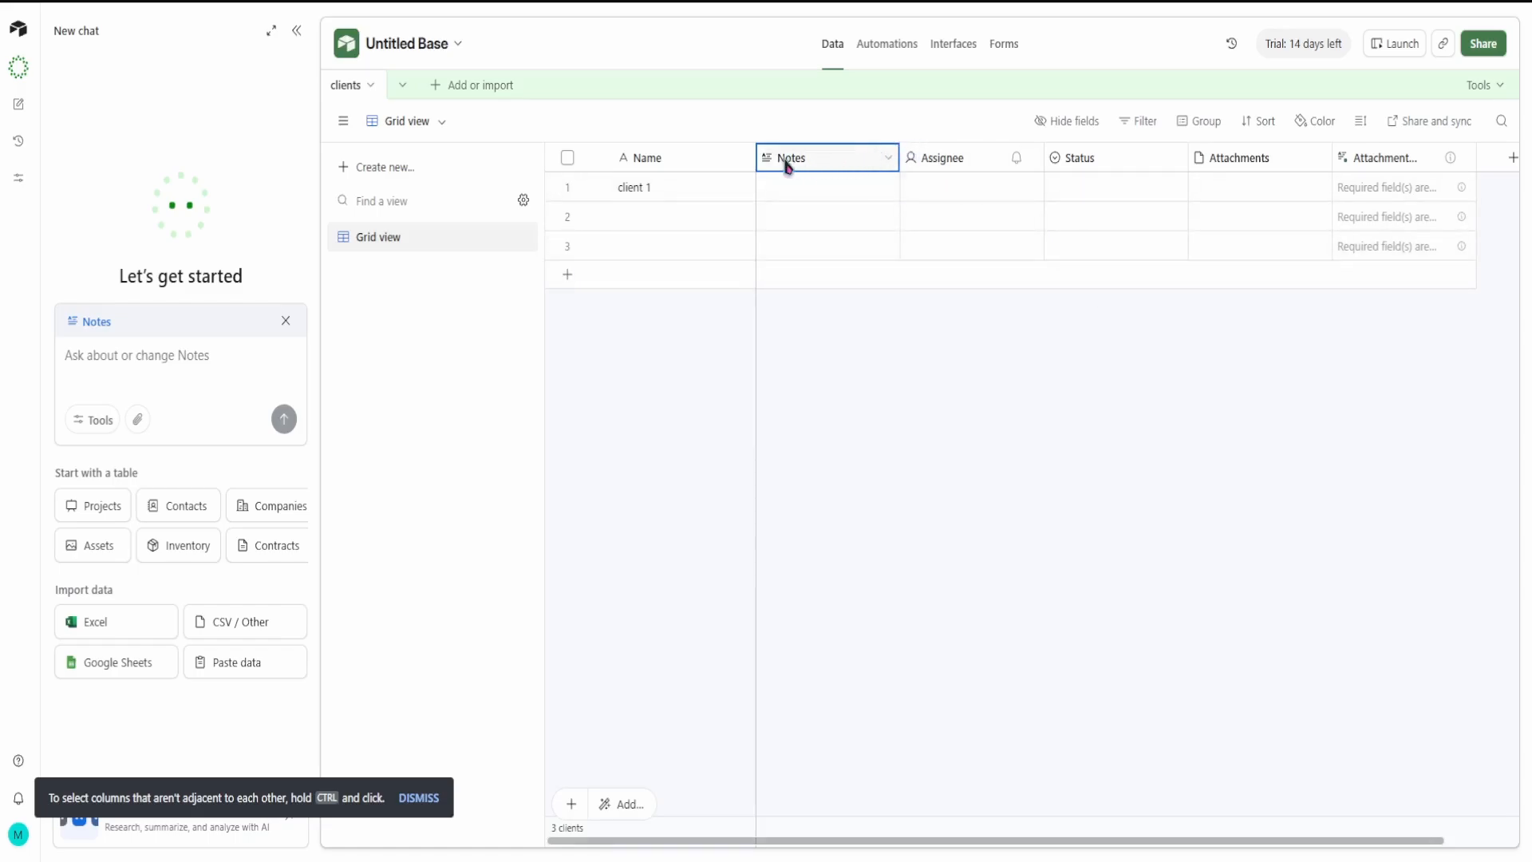
pyautogui.click(888, 158)
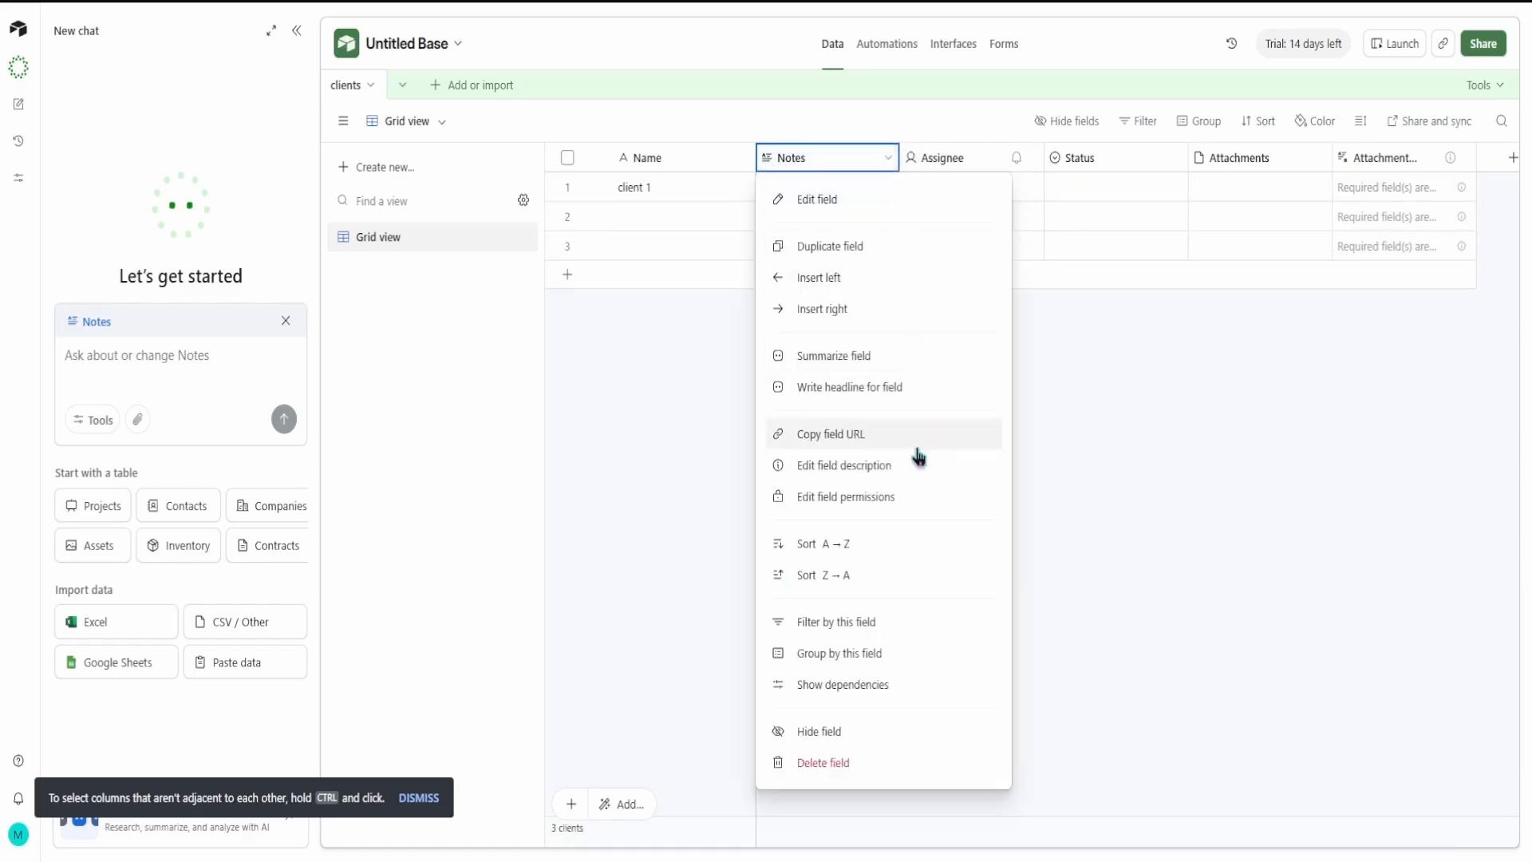
pyautogui.click(1201, 517)
pyautogui.click(1026, 164)
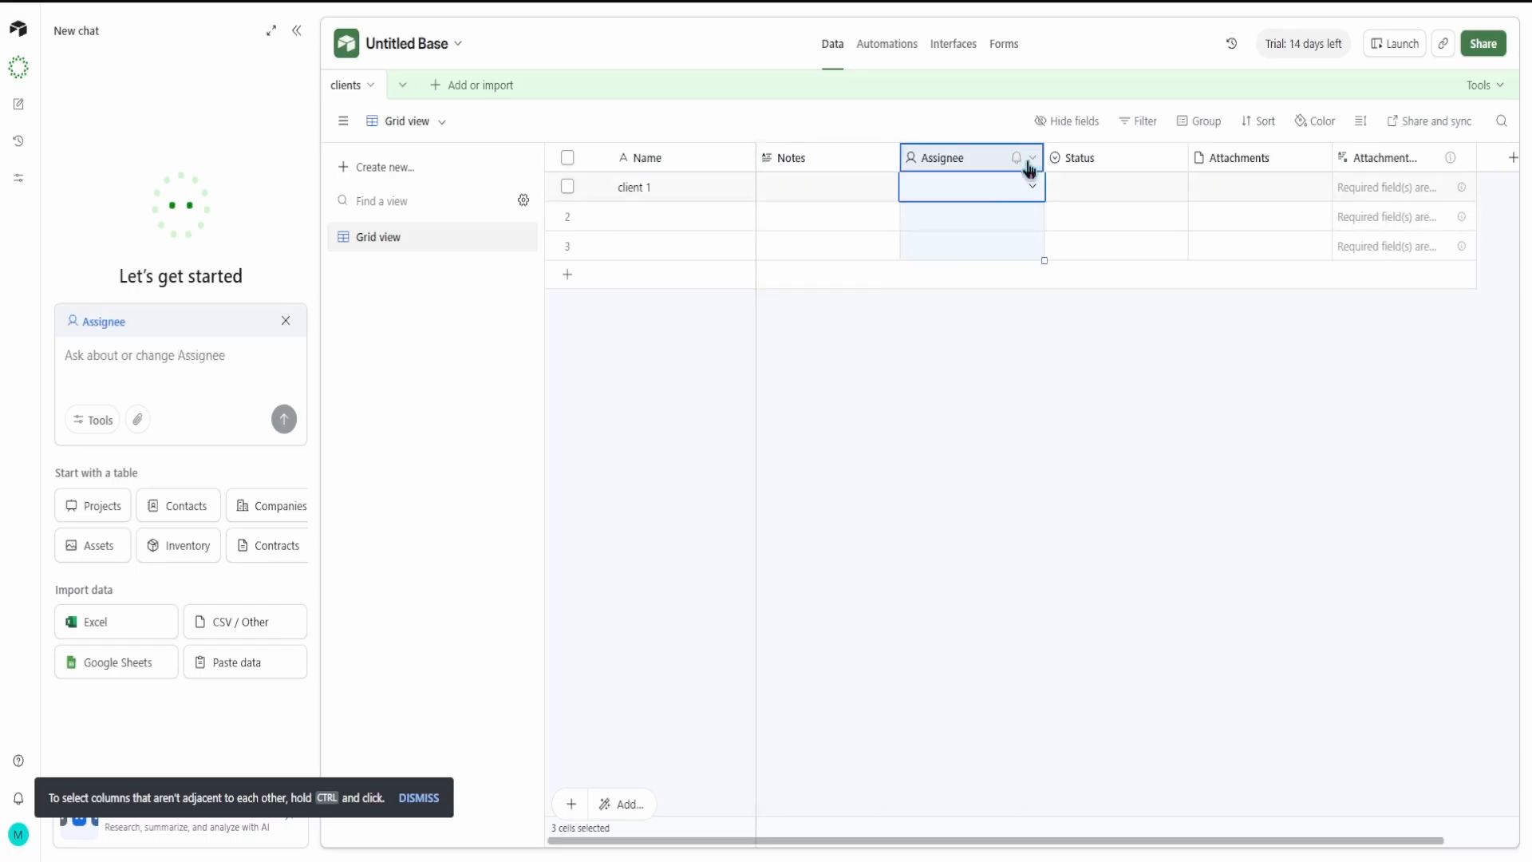
pyautogui.click(1032, 159)
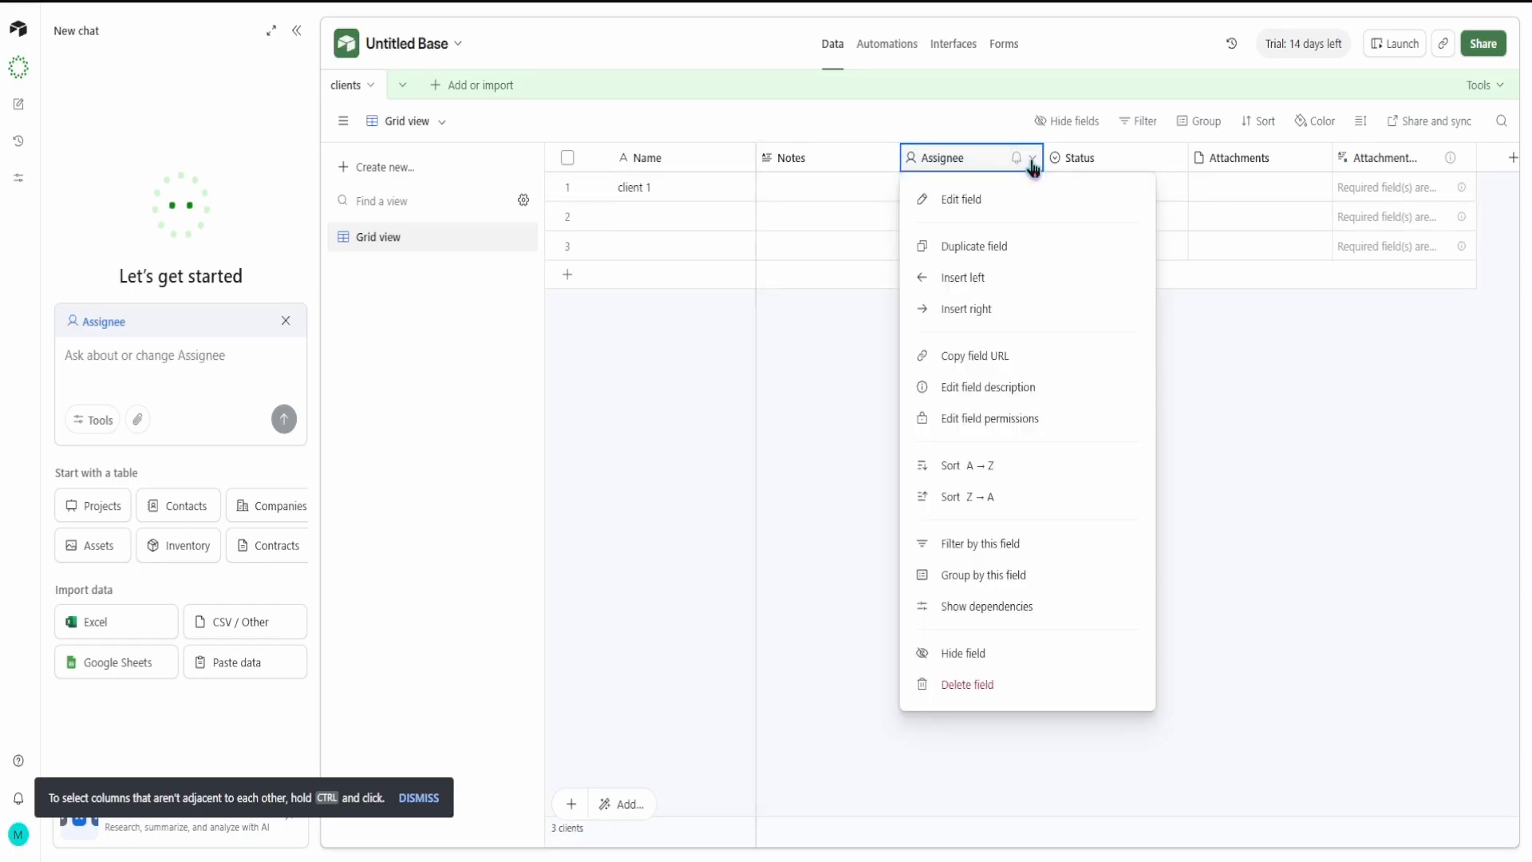
pyautogui.click(1266, 394)
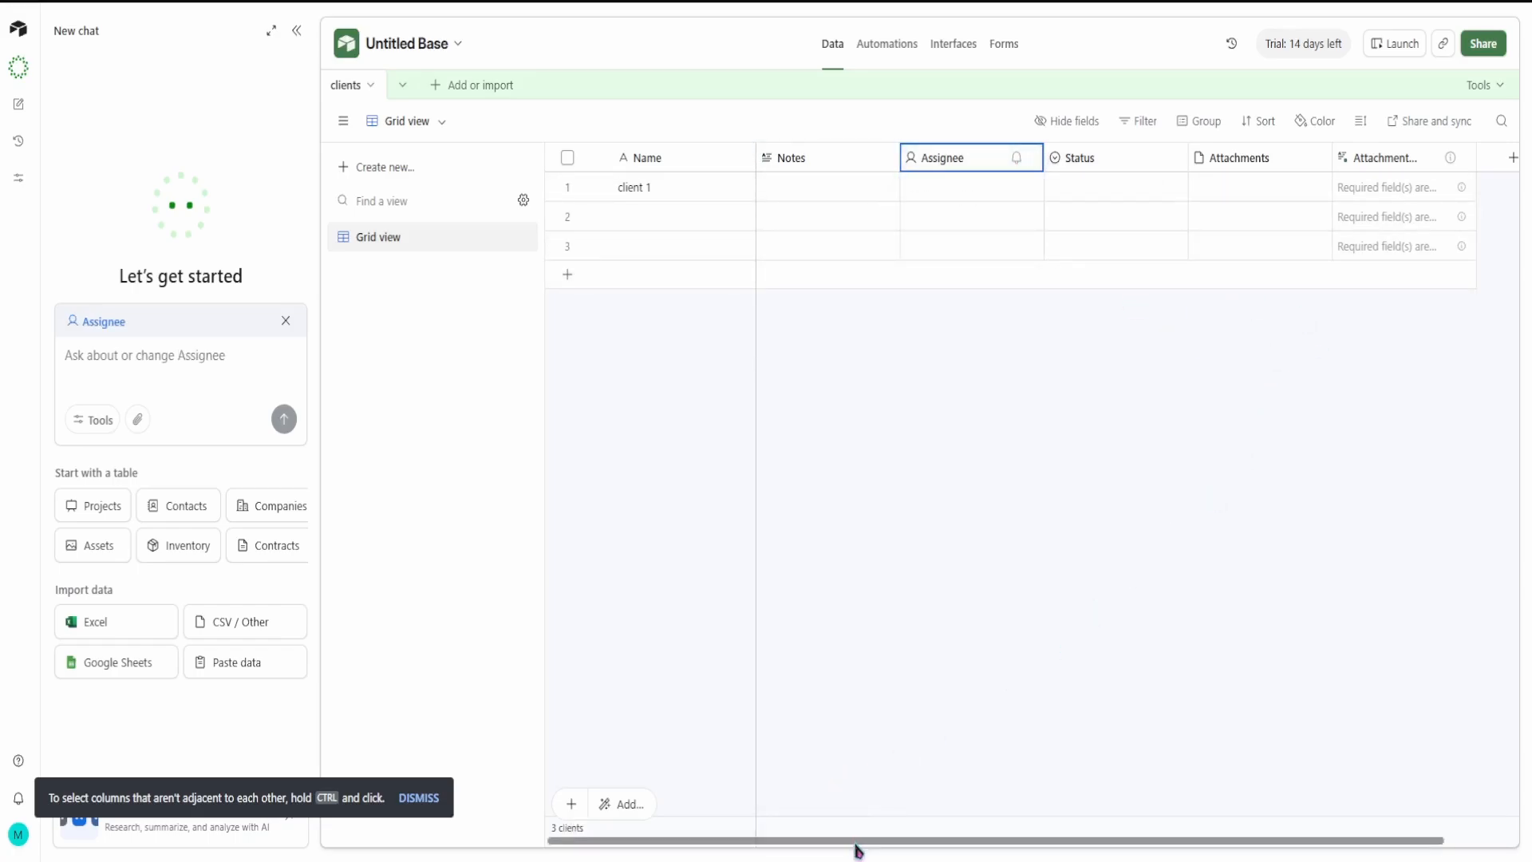
pyautogui.moveTo(854, 841); pyautogui.dragTo(778, 757)
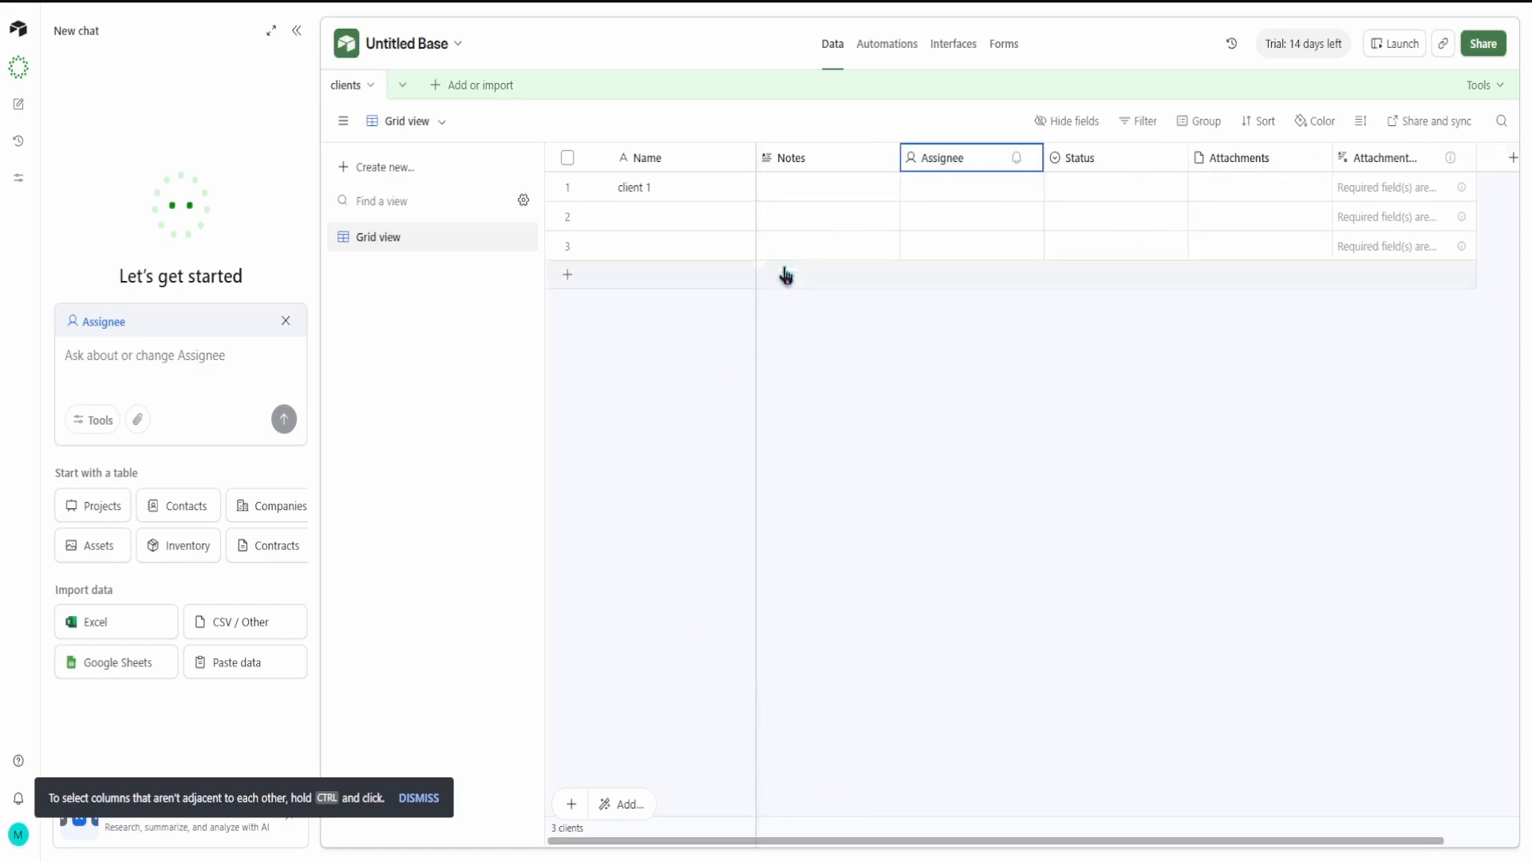
# Step: Rename the Notes field as "business"
pyautogui.doubleClick(812, 157)
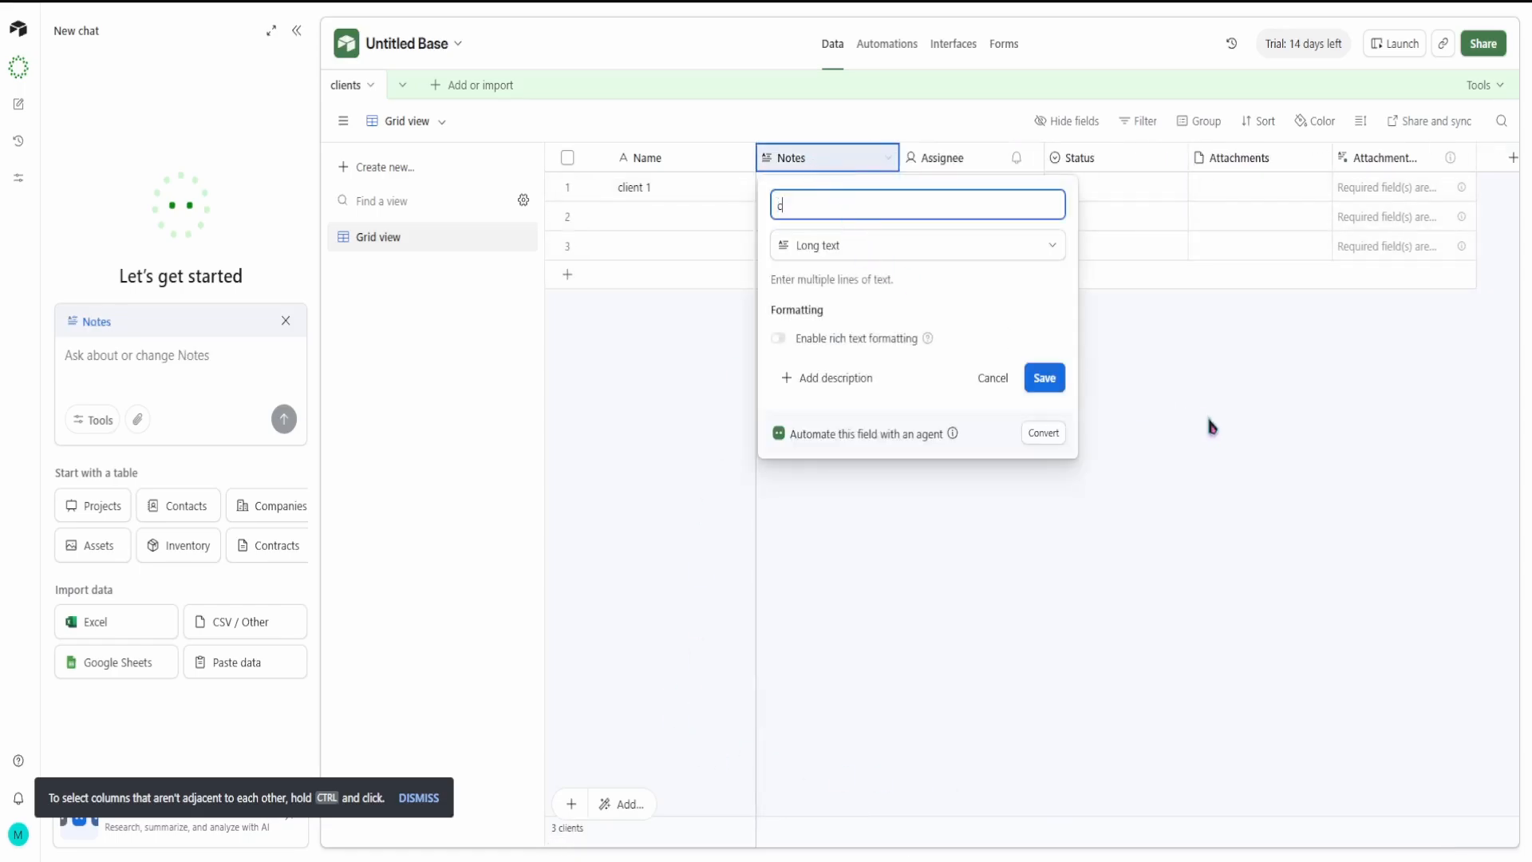
pyautogui.write('c')
pyautogui.press('BackSpace')
pyautogui.write('business')
pyautogui.press('Return')
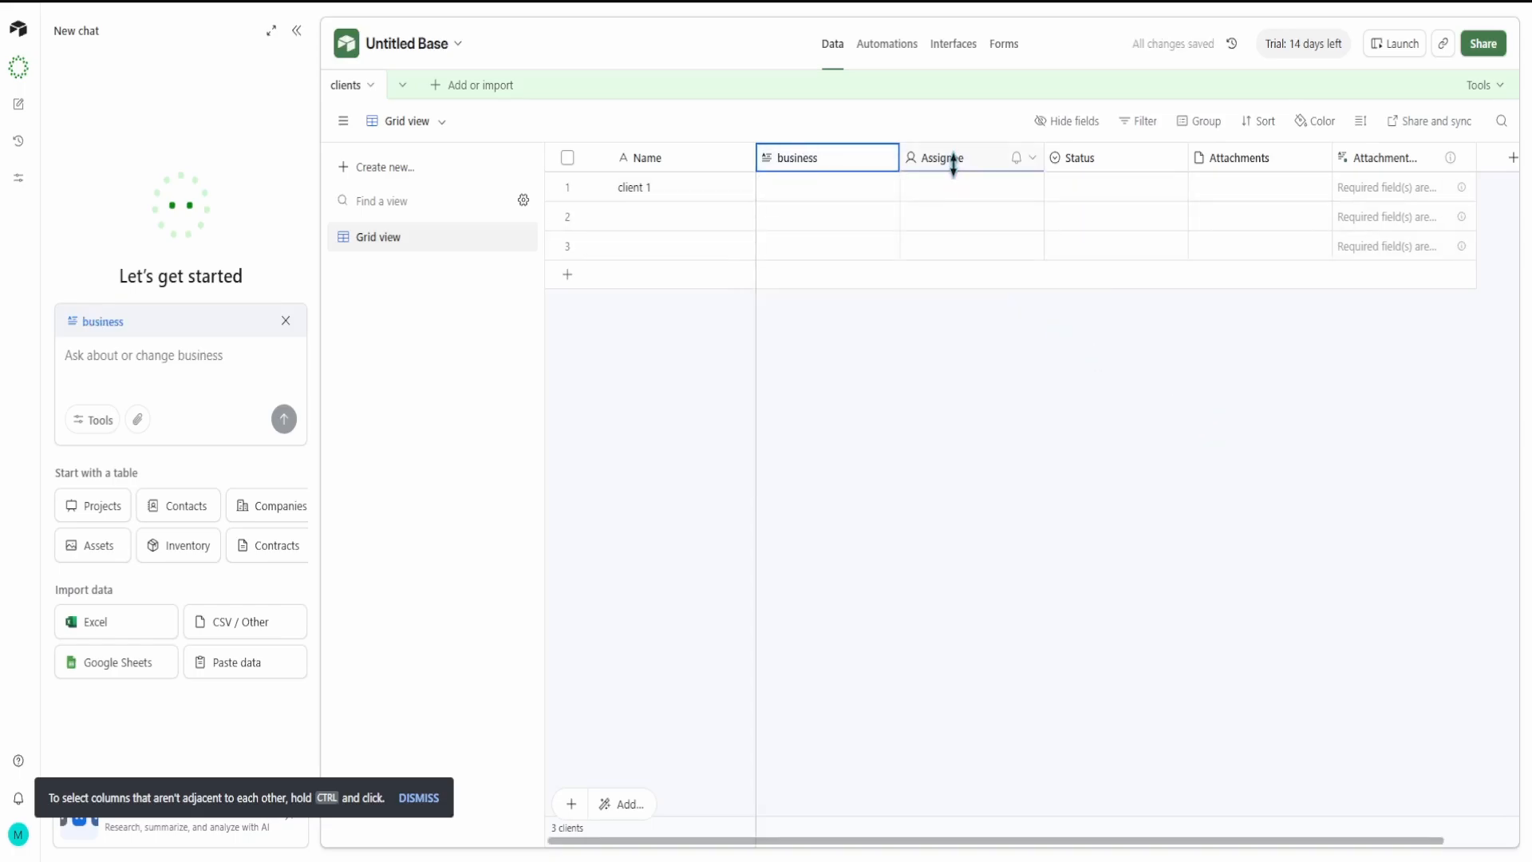
# Step: Rename the Assignee field as "email" and change its field type to Single line text
pyautogui.doubleClick(973, 161)
pyautogui.write('e')
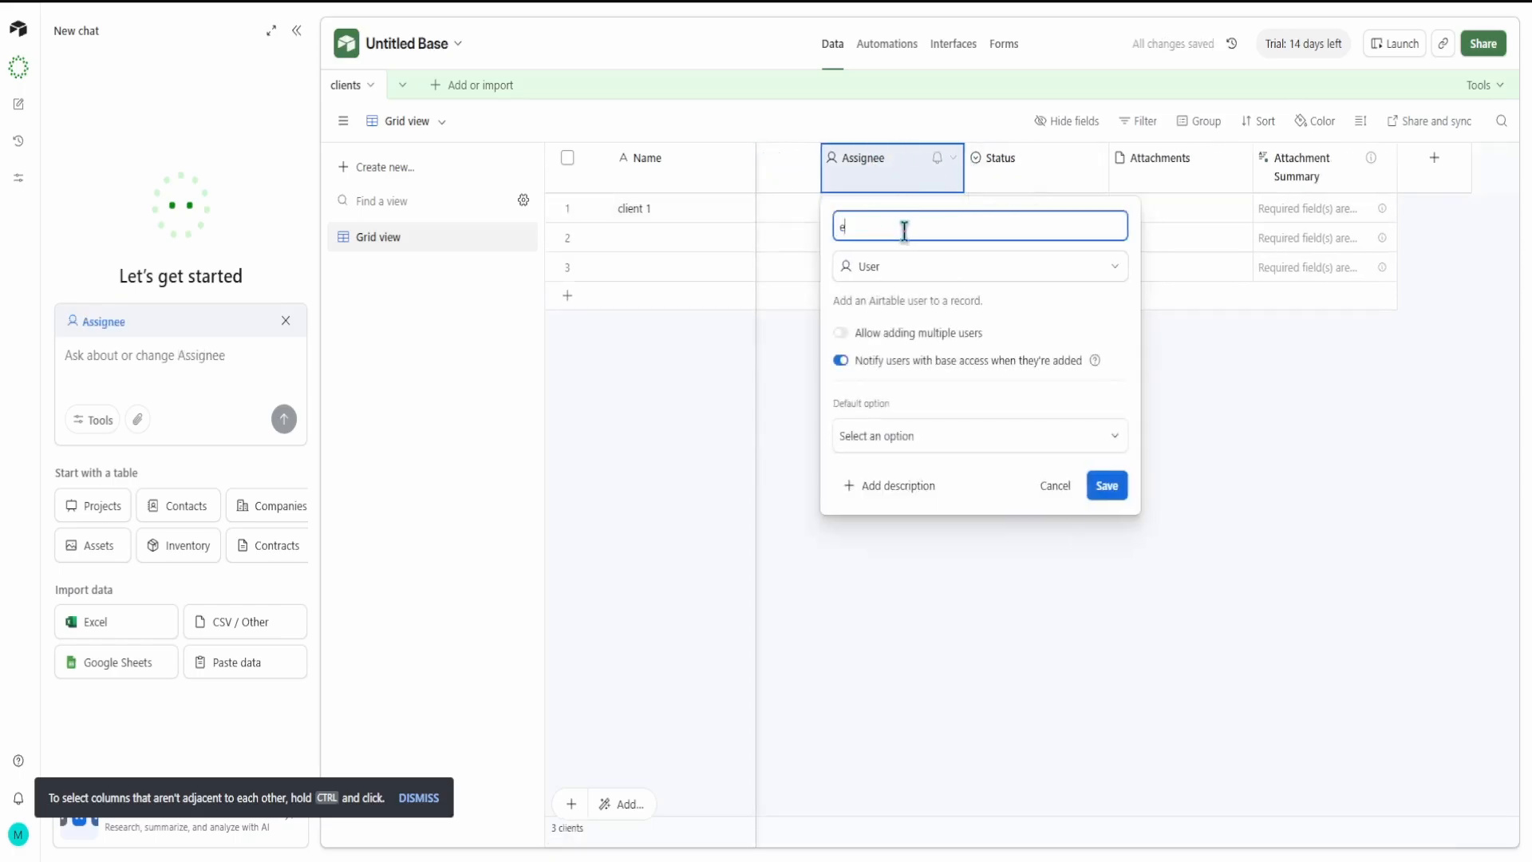
pyautogui.write('mail')
pyautogui.click(949, 263)
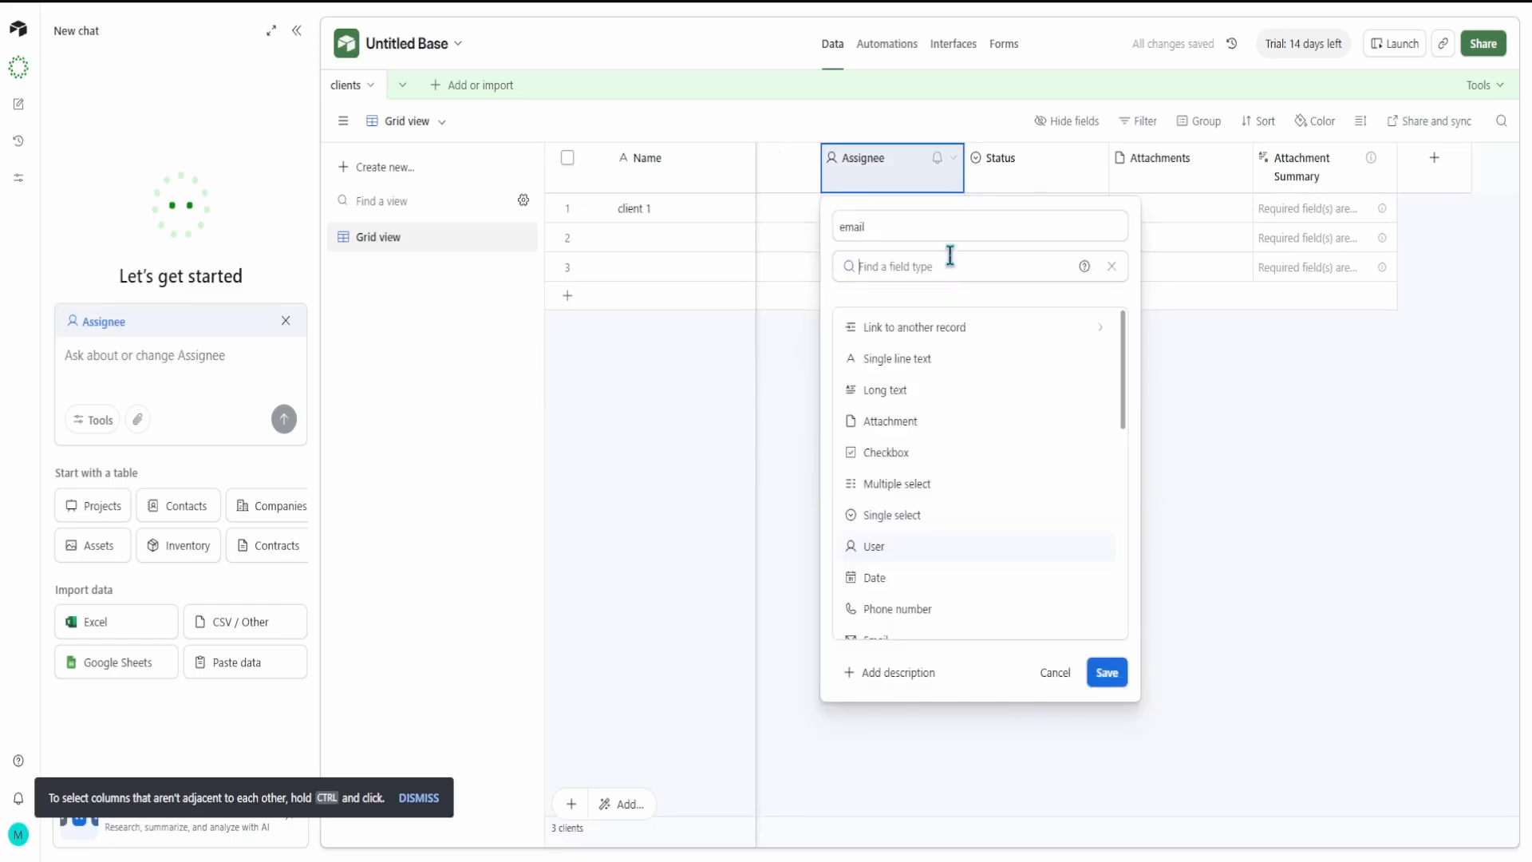
pyautogui.click(970, 359)
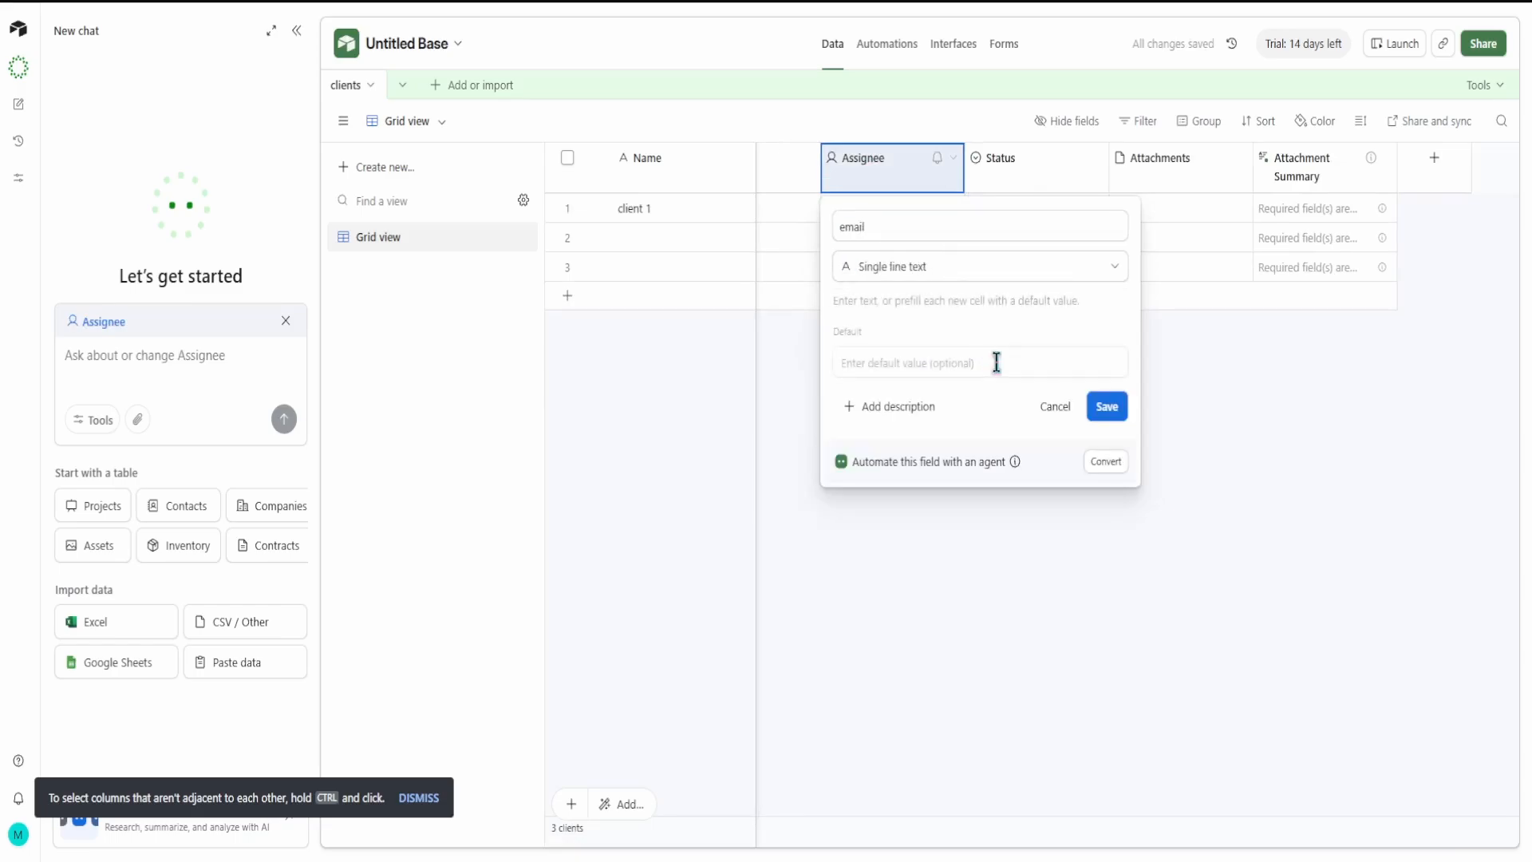
pyautogui.click(1105, 406)
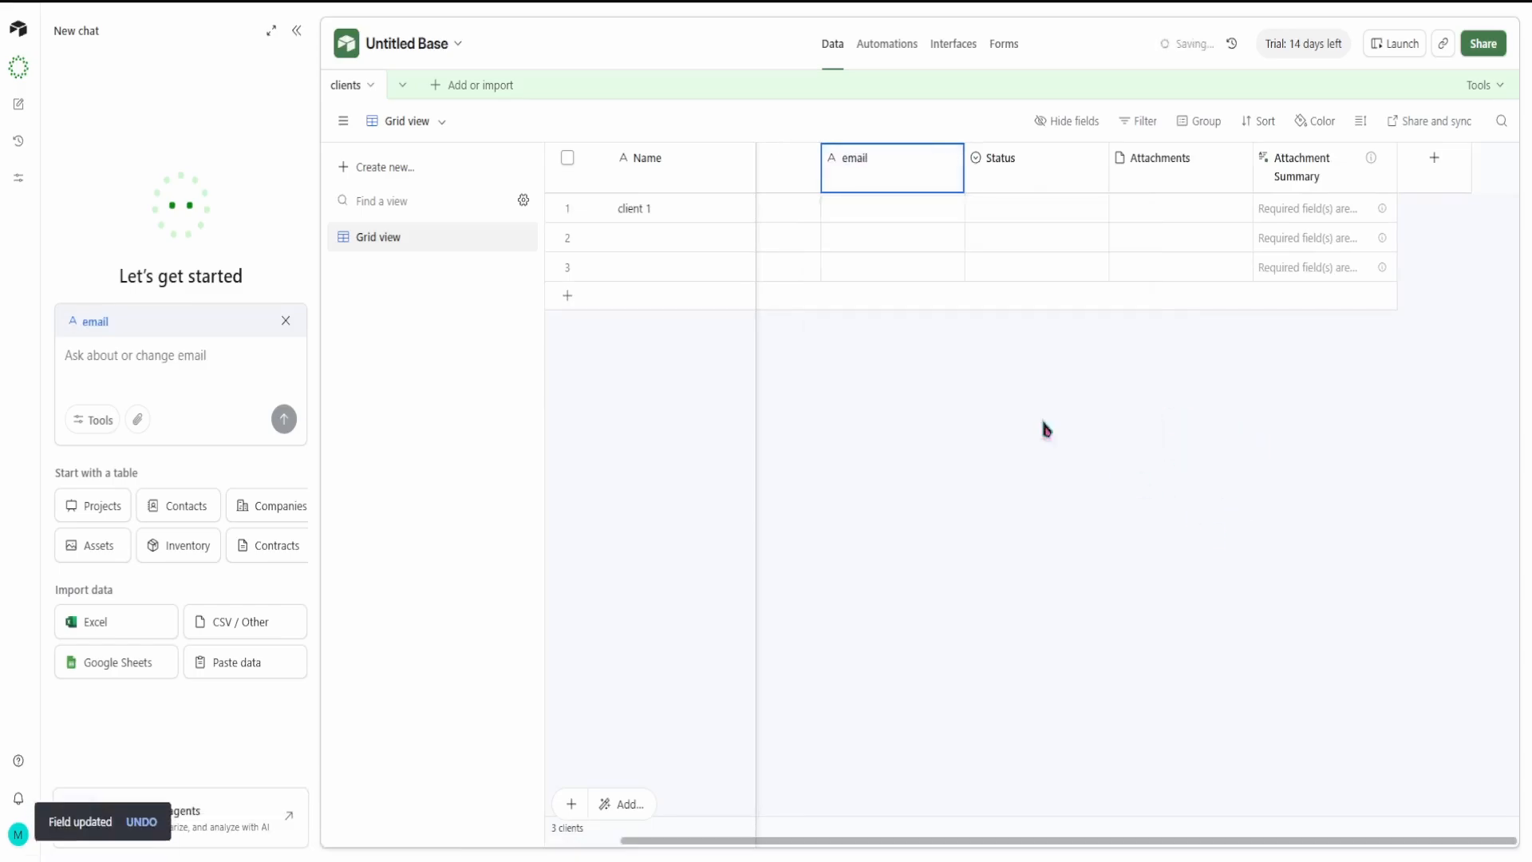
# Step: Change the business field's type to Single line text
pyautogui.click(773, 160)
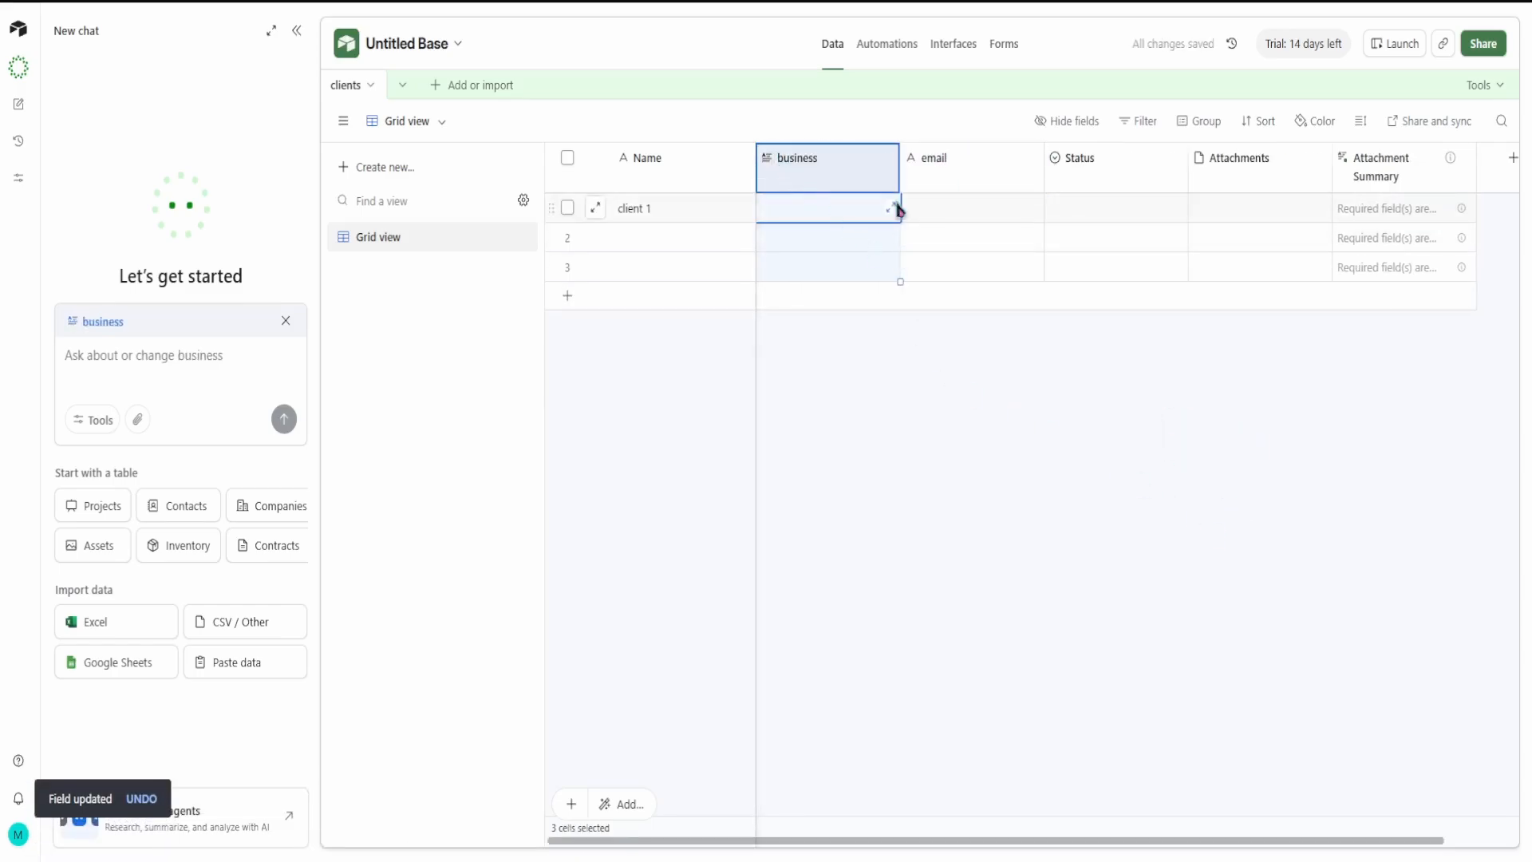
pyautogui.click(890, 163)
pyautogui.click(830, 223)
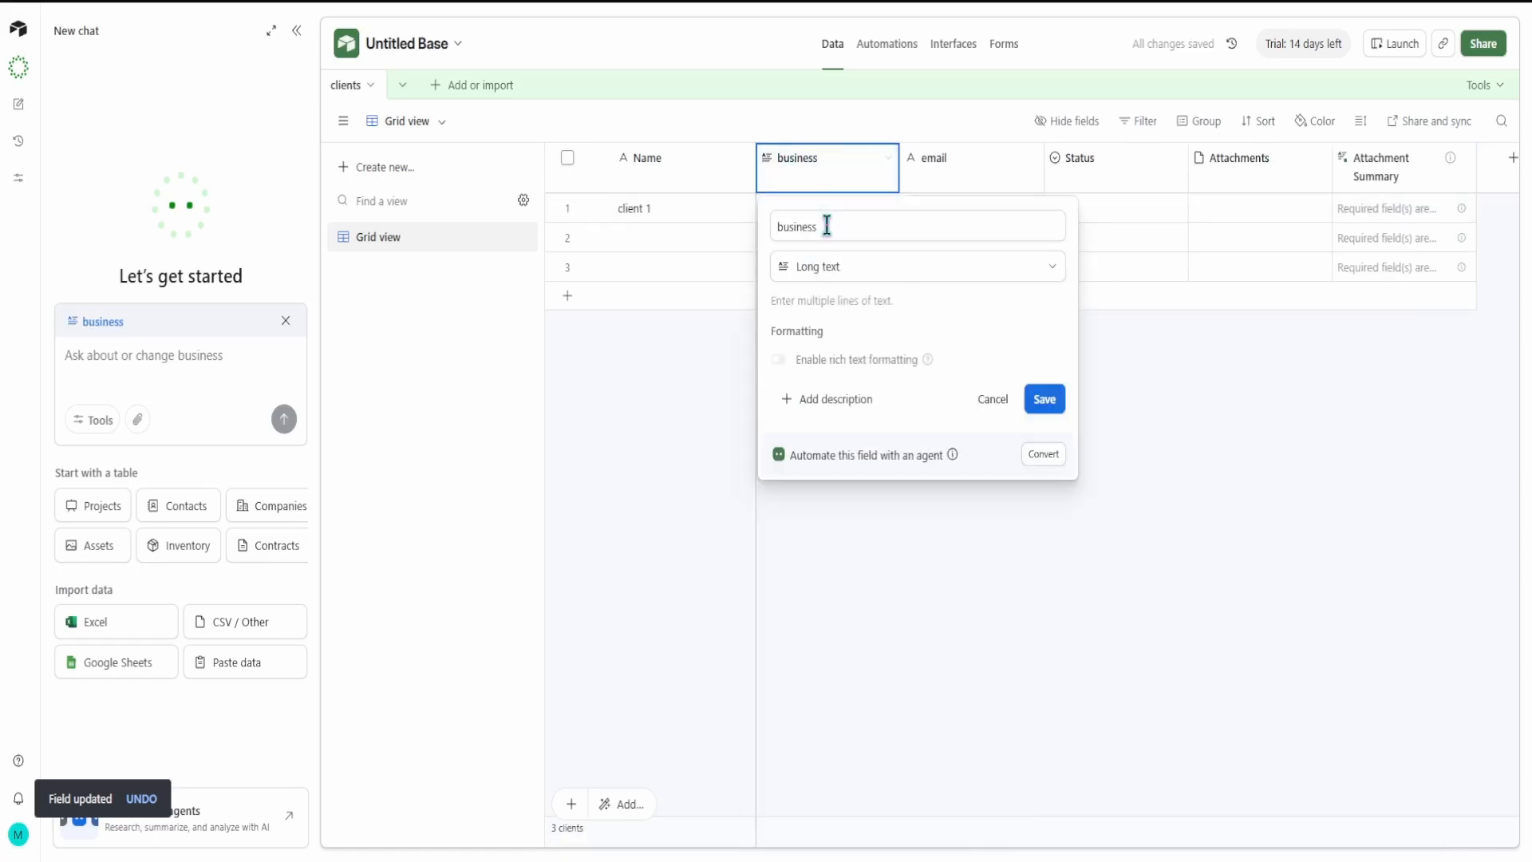
pyautogui.click(950, 277)
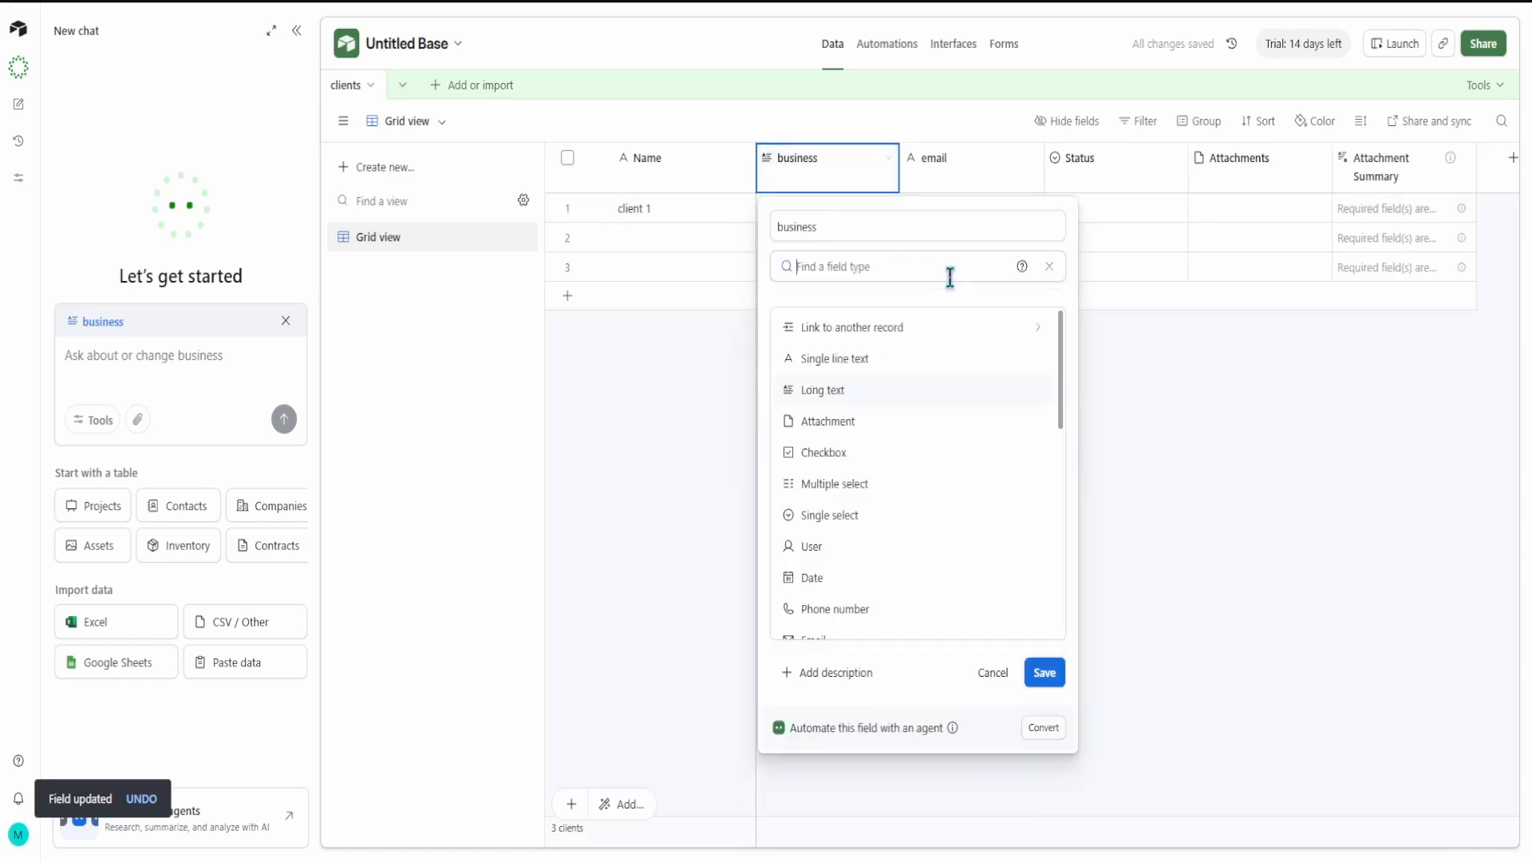
pyautogui.click(944, 359)
pyautogui.click(1048, 406)
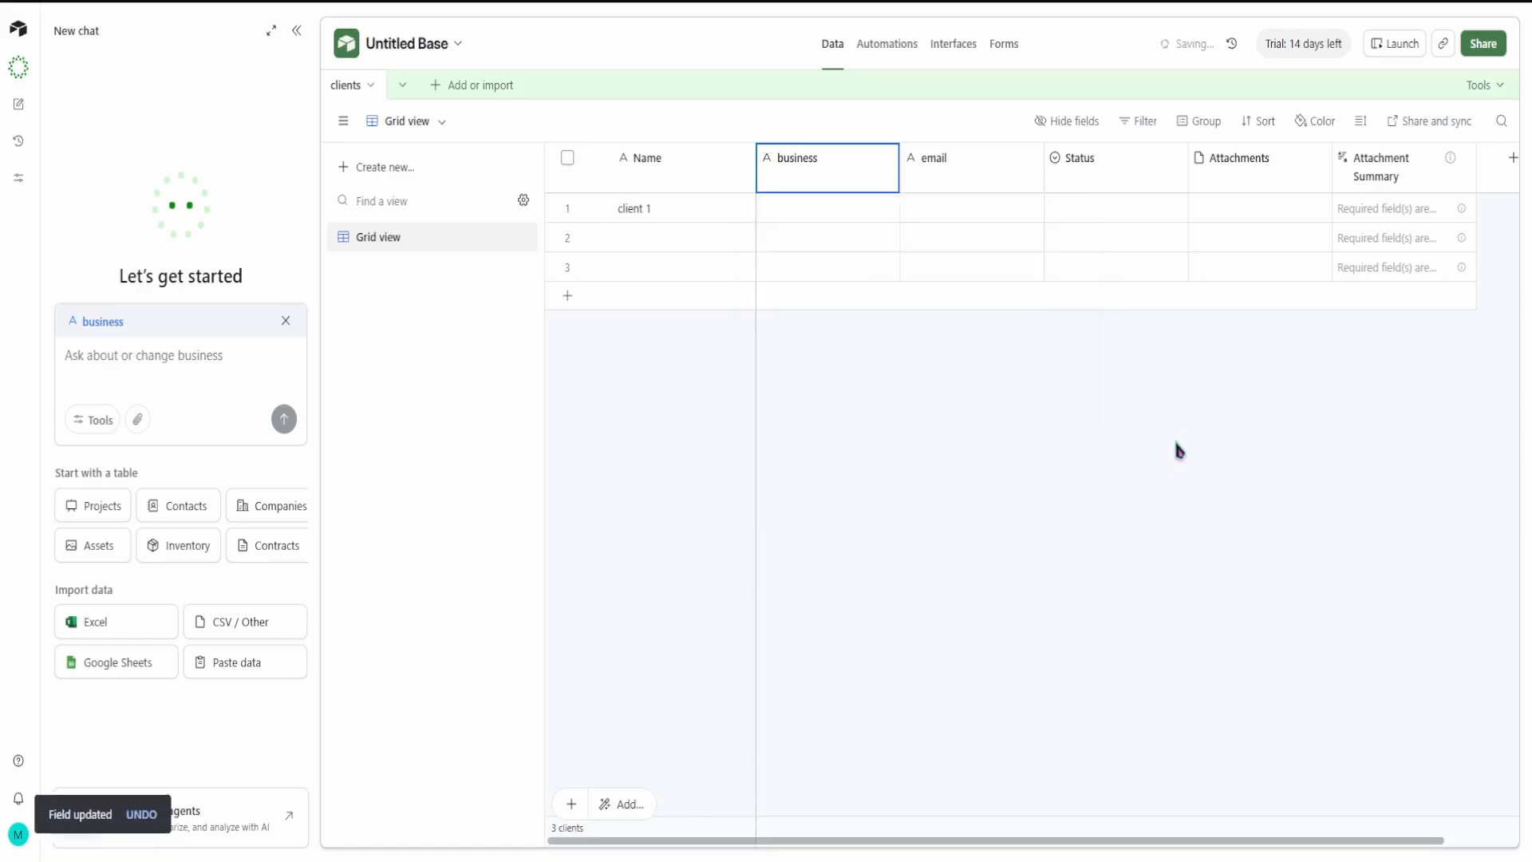
# Step: Look over the Status and Attachments columns and the view types offered for creating a new view
pyautogui.click(1136, 166)
pyautogui.click(1211, 167)
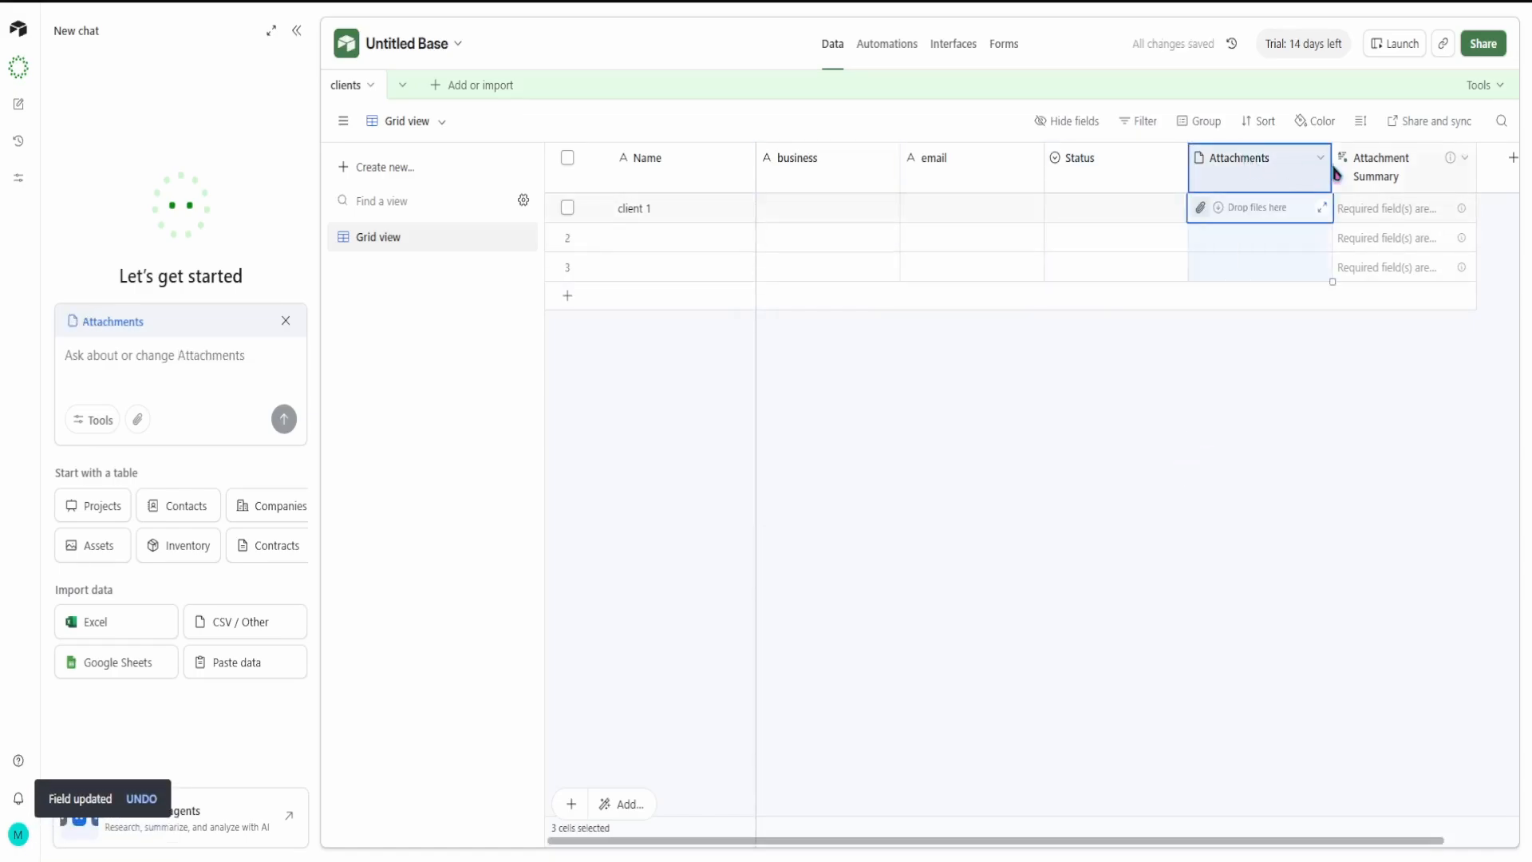
pyautogui.click(1270, 434)
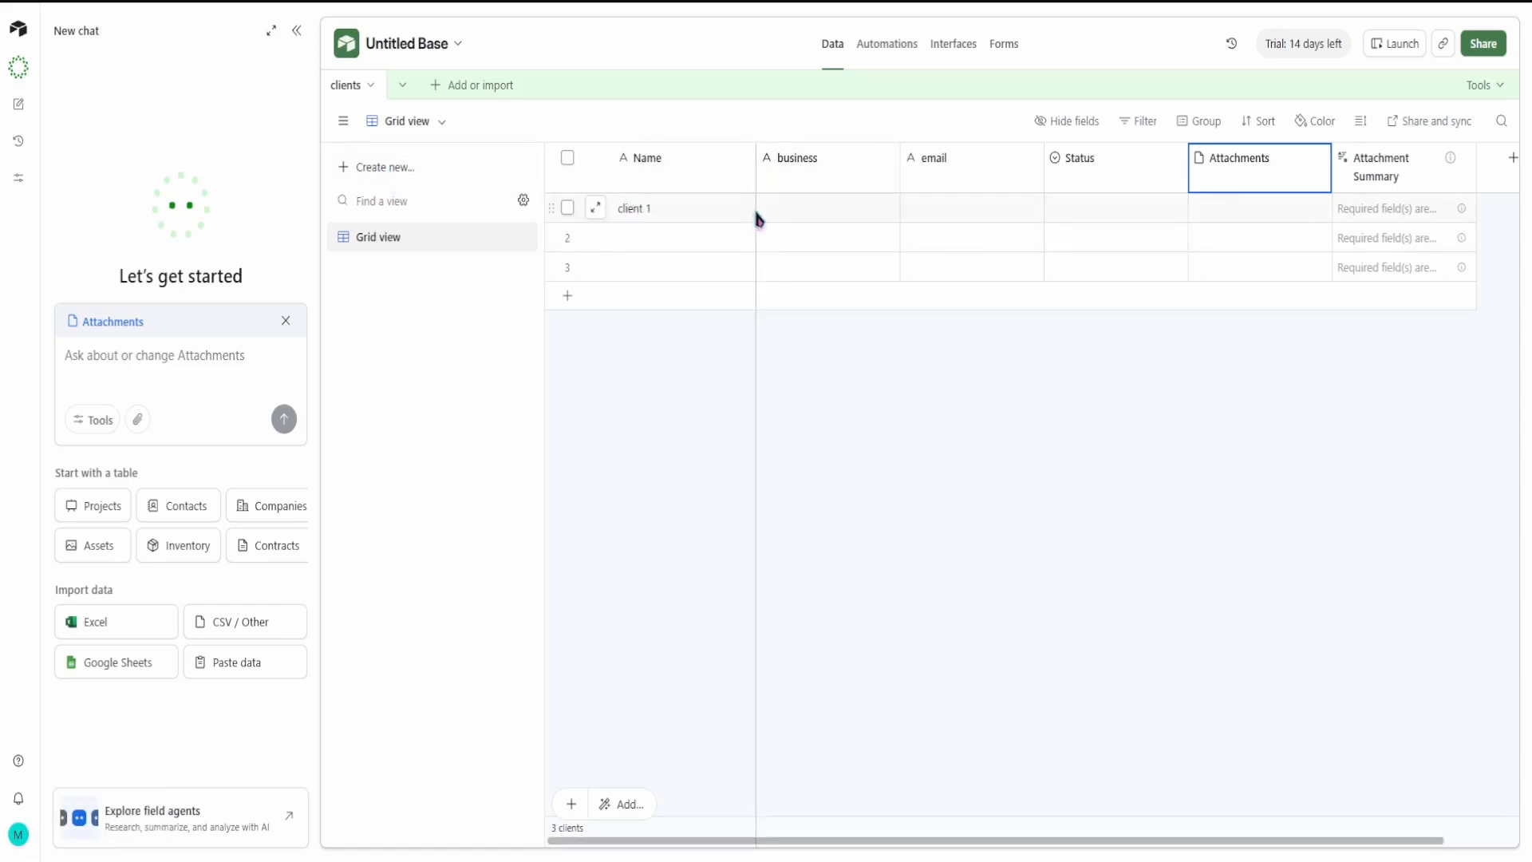
pyautogui.click(443, 177)
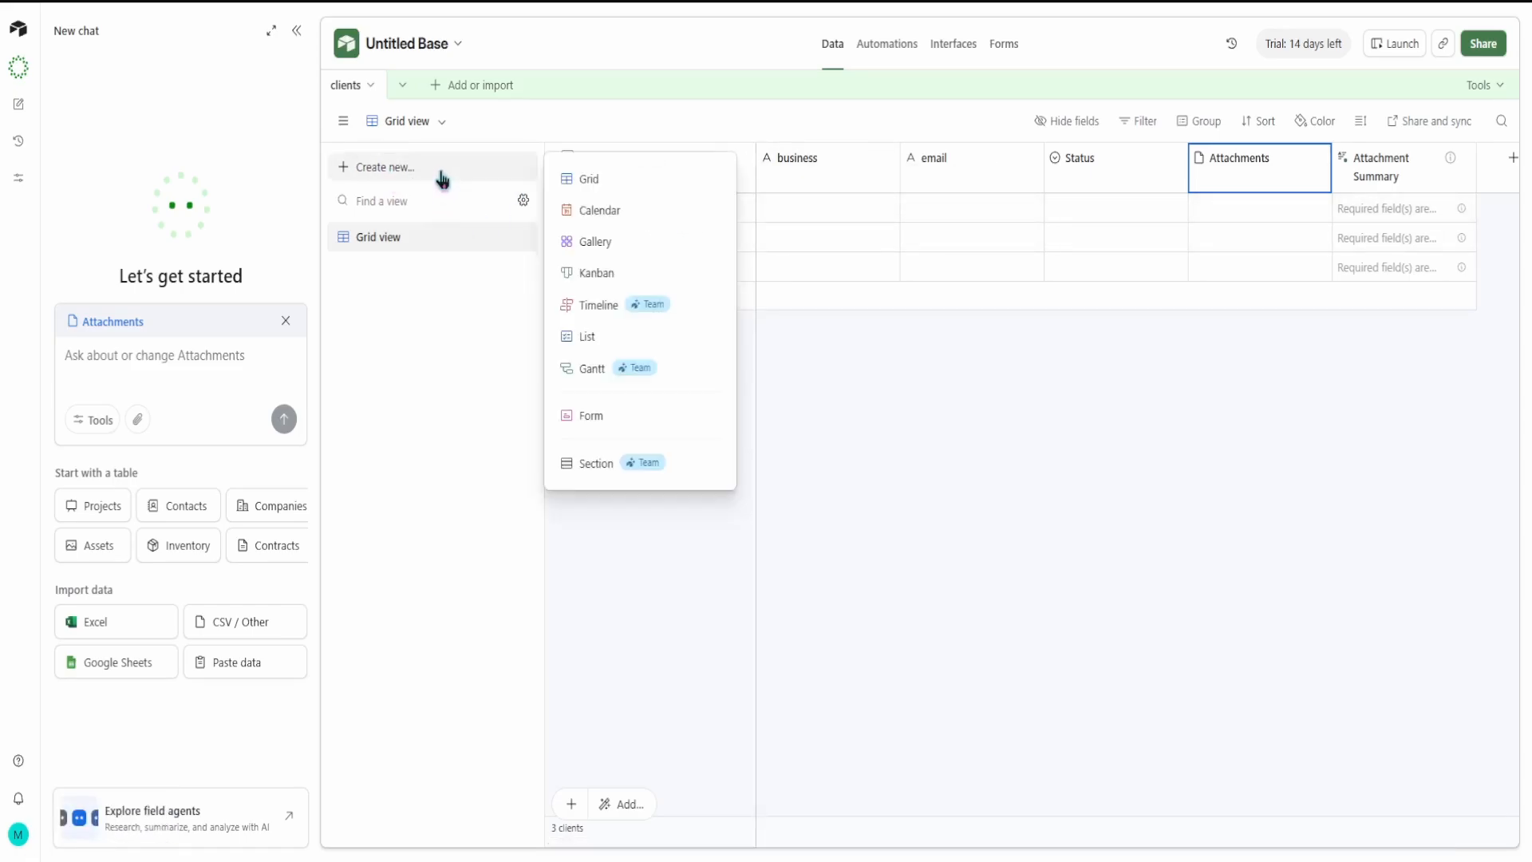
pyautogui.click(422, 520)
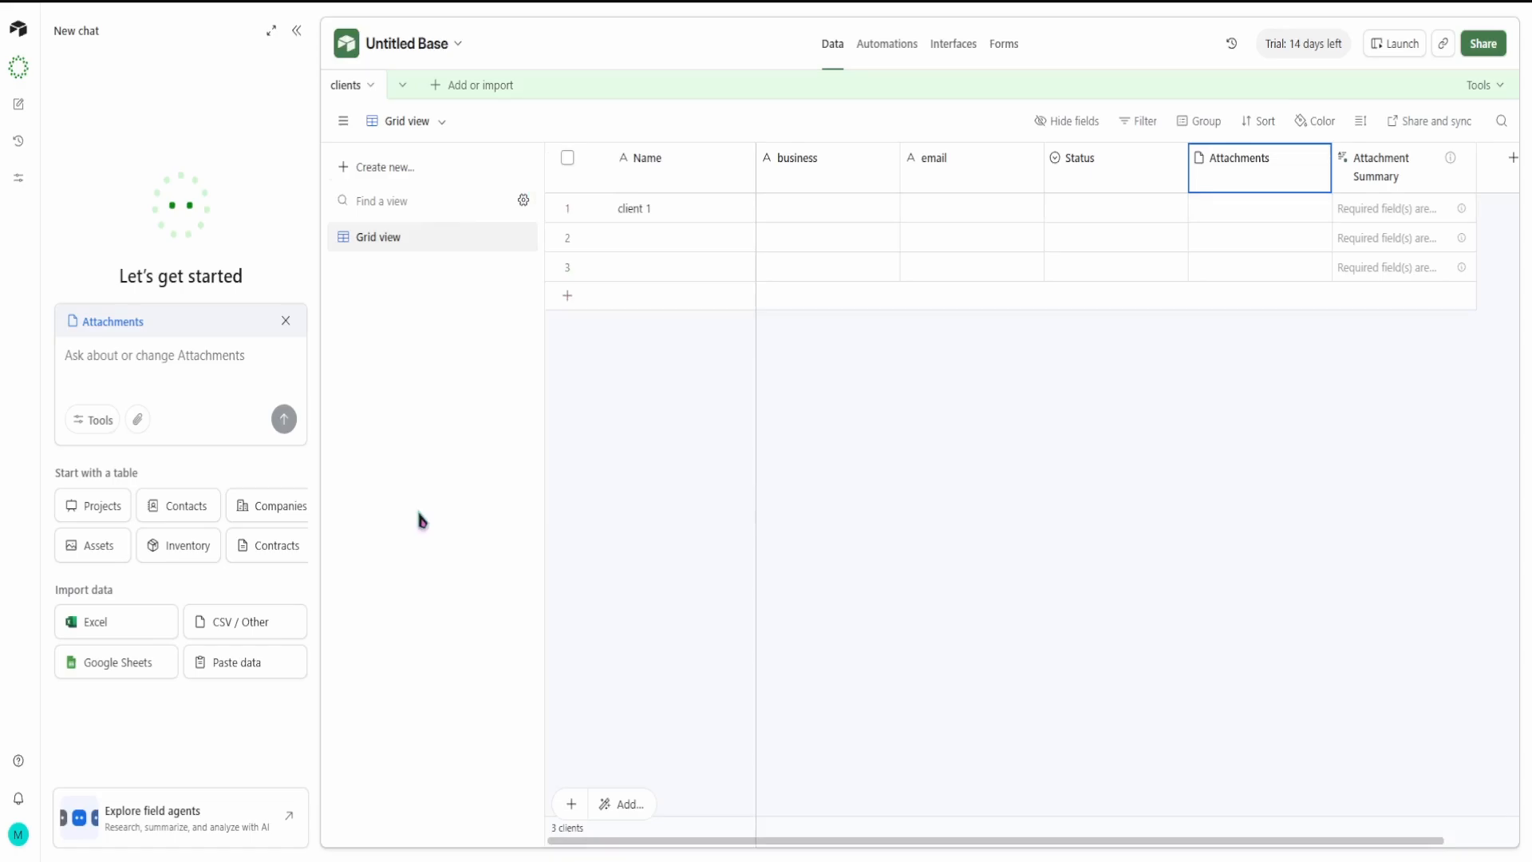
# Step: Add the ready-made Projects table to the base and look over its import options and its columns through Risk Assessment
pyautogui.click(101, 510)
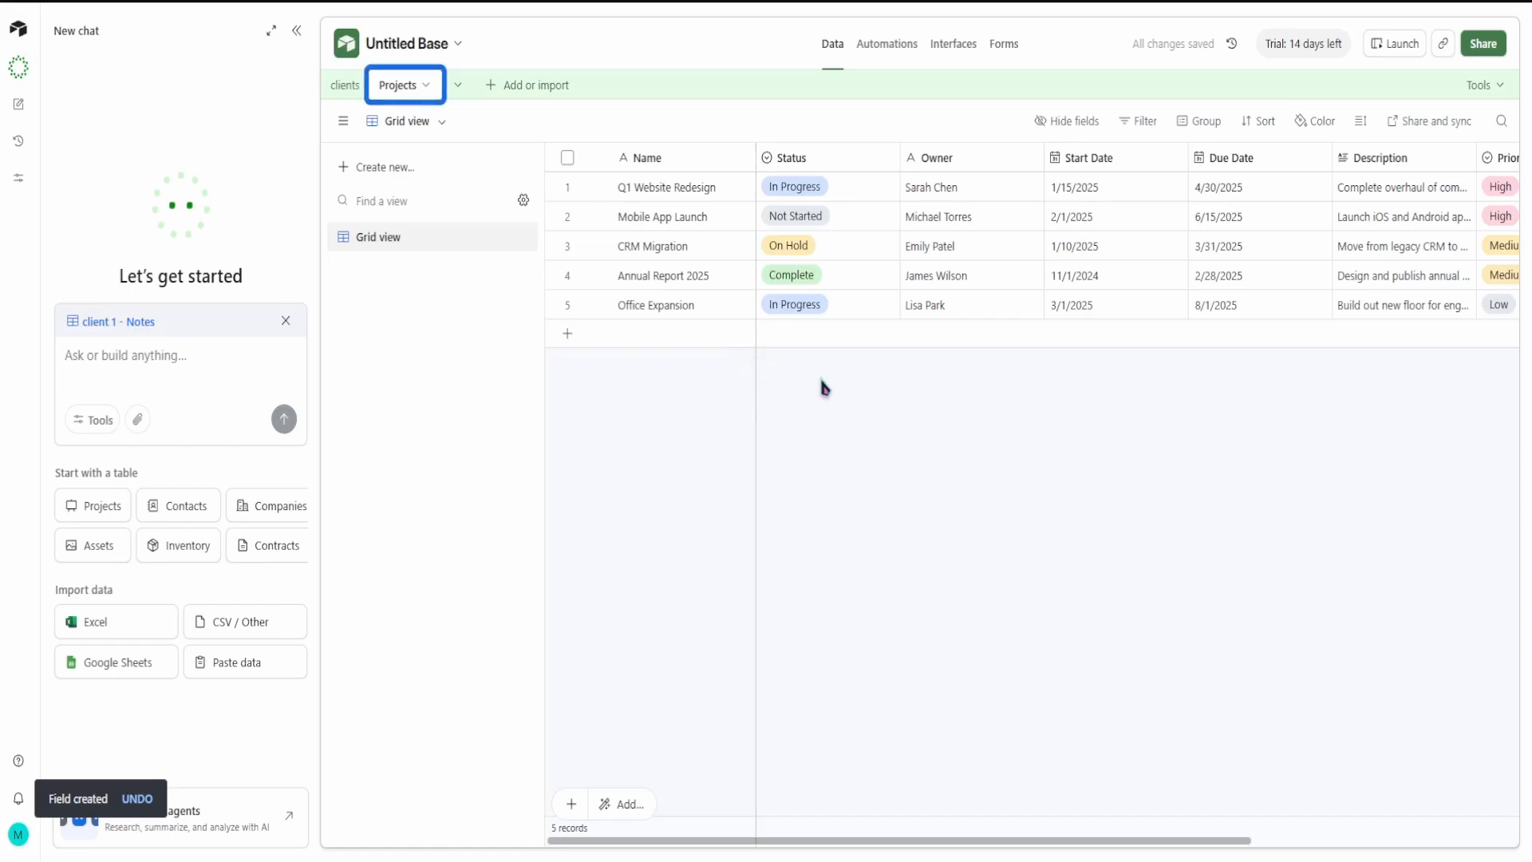
pyautogui.click(406, 94)
pyautogui.moveTo(409, 134)
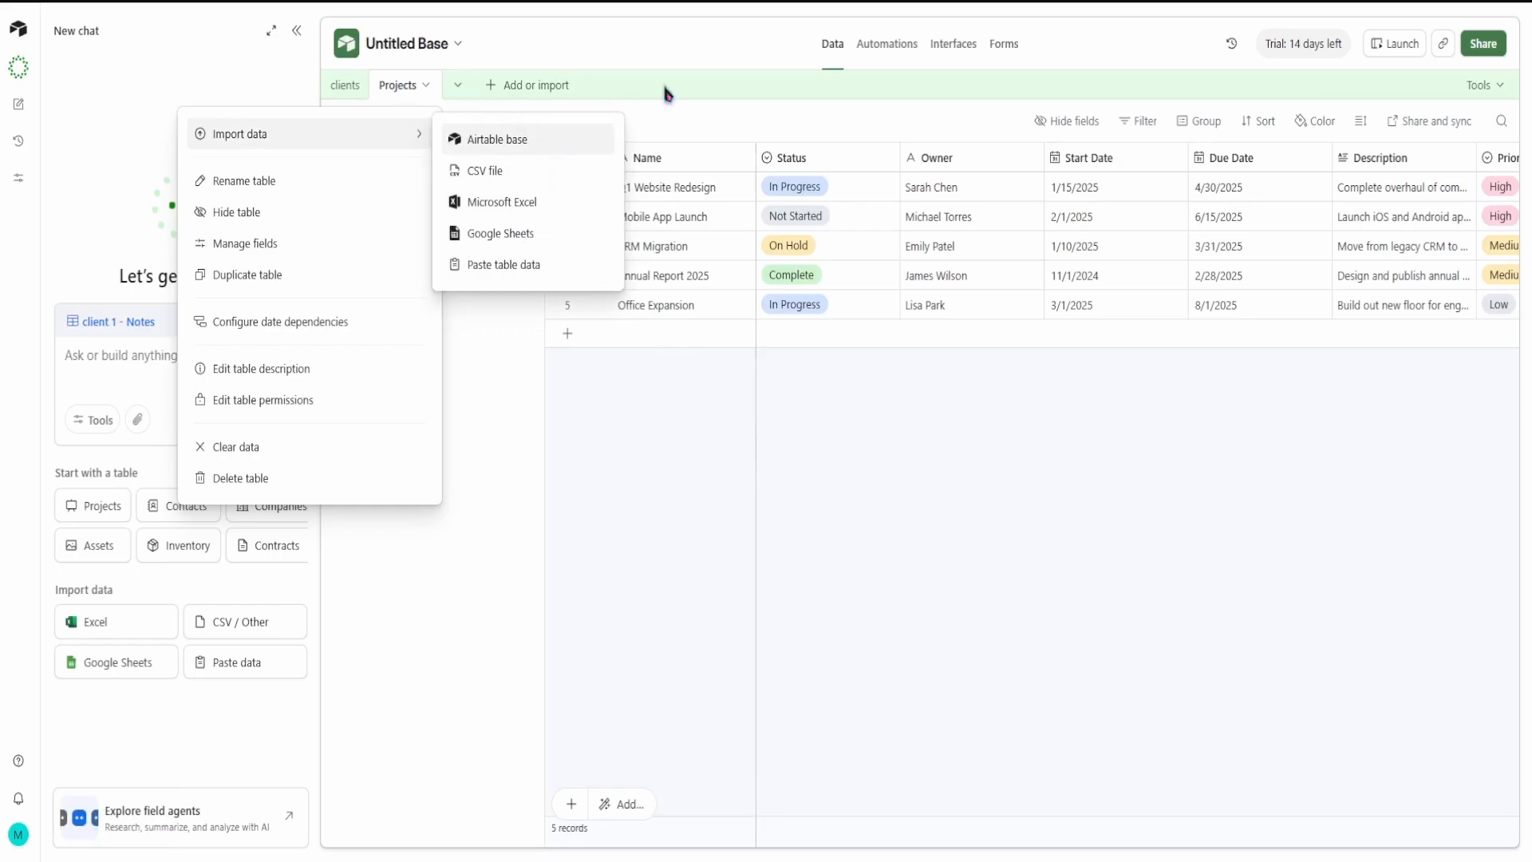
pyautogui.click(884, 511)
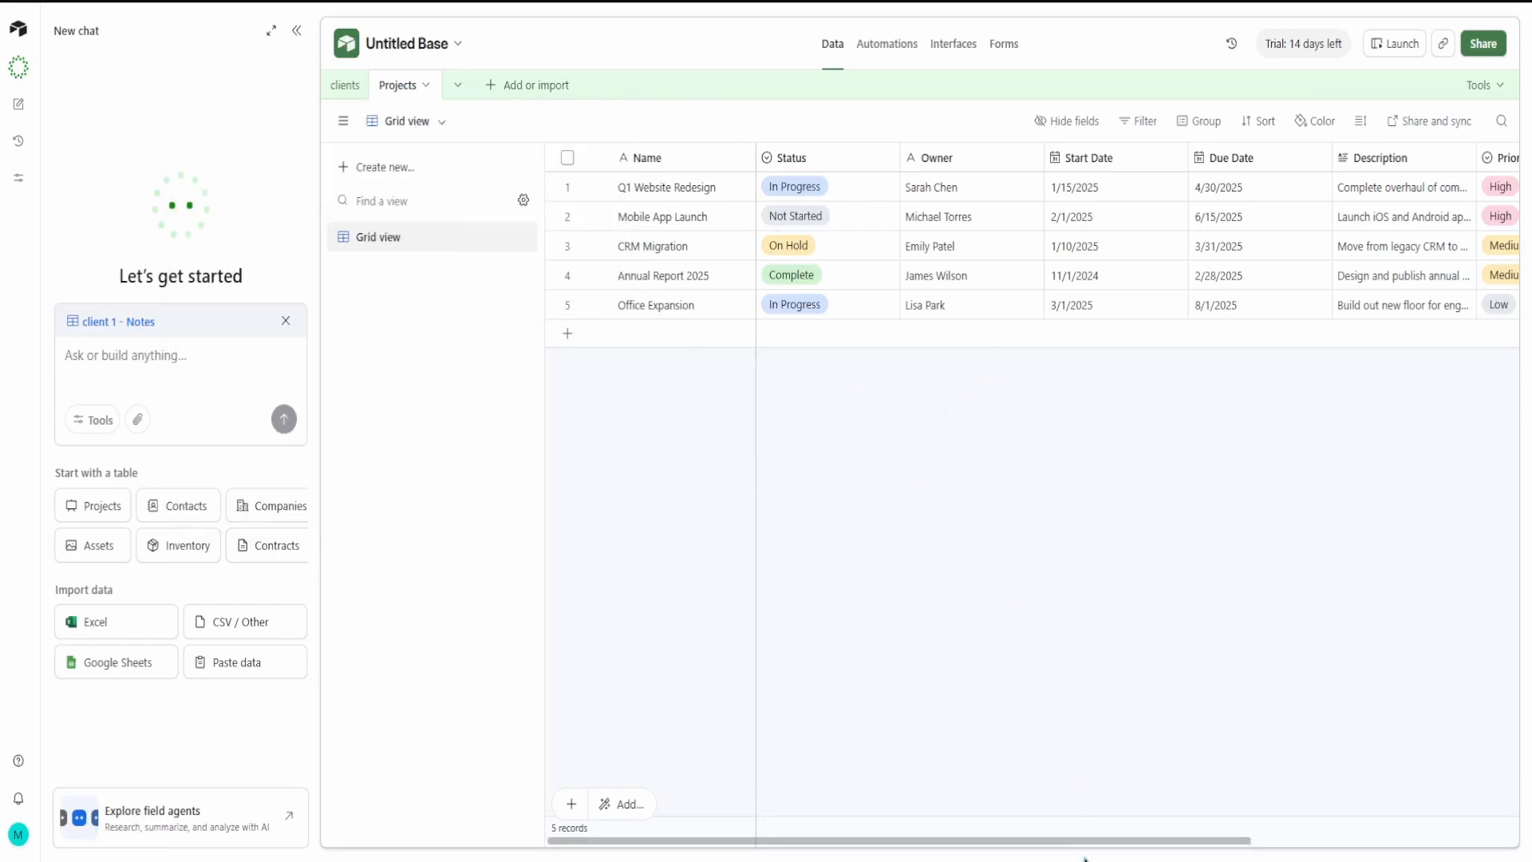
pyautogui.moveTo(1085, 841); pyautogui.dragTo(1363, 801)
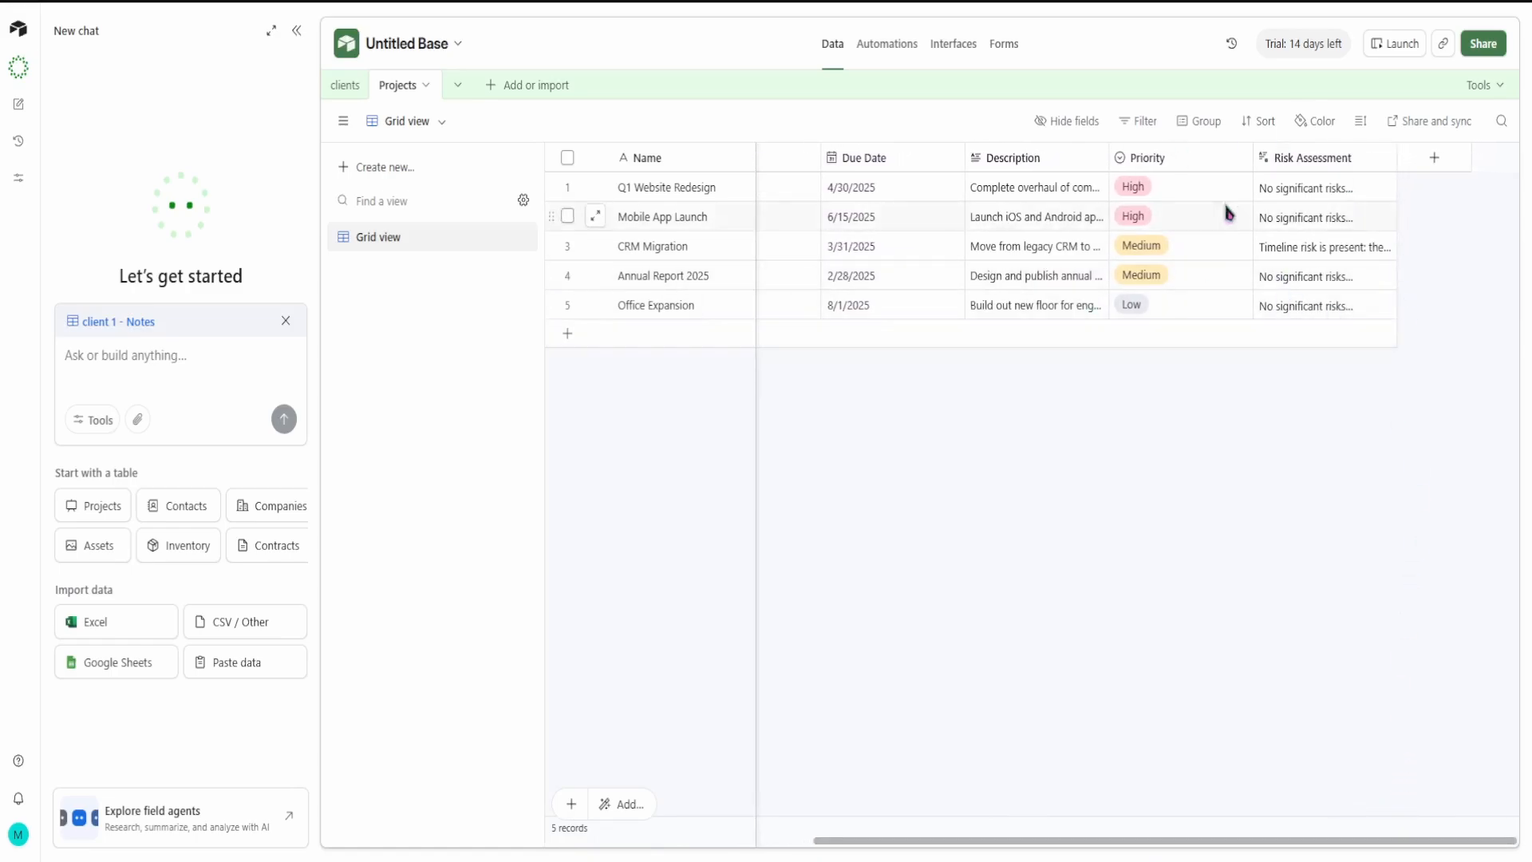
# Step: Set the Status of Q1 Website Redesign to On Hold and of Mobile App Launch to Complete
pyautogui.moveTo(1286, 841); pyautogui.dragTo(822, 698)
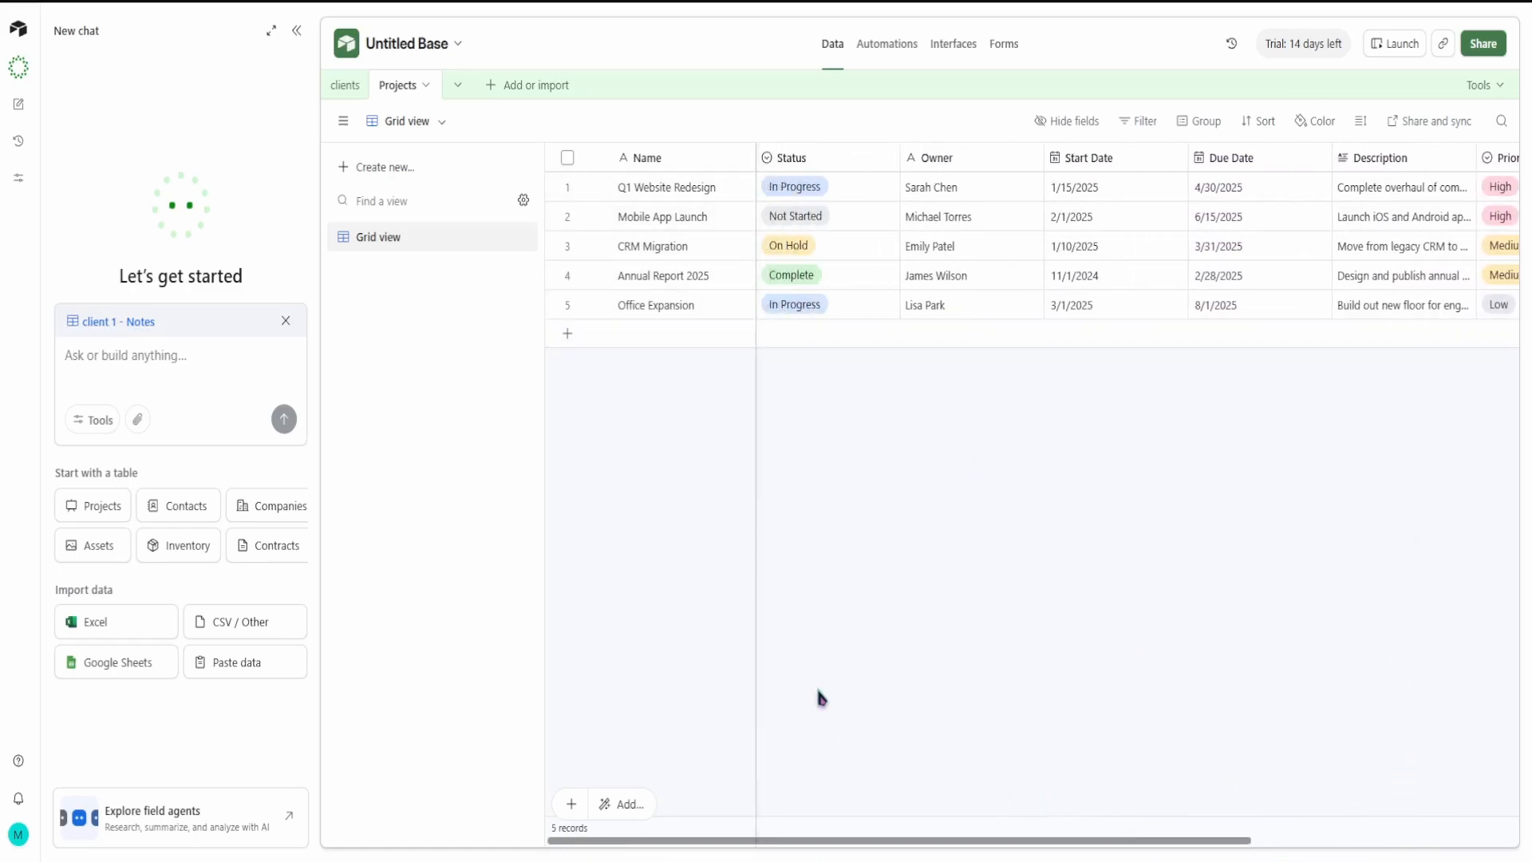
pyautogui.click(803, 192)
pyautogui.click(884, 188)
pyautogui.click(806, 348)
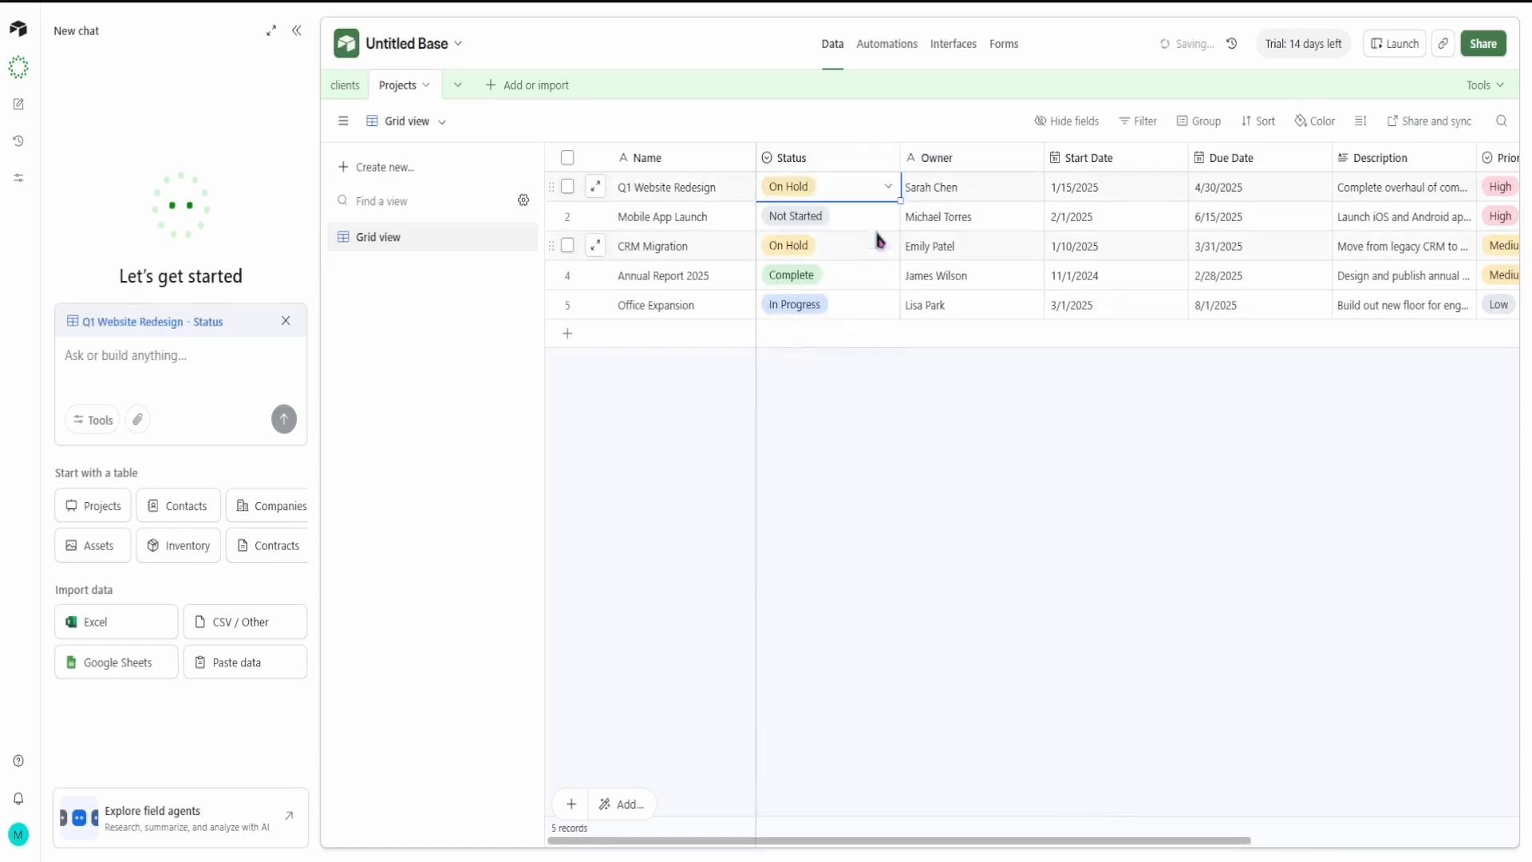
pyautogui.click(881, 226)
pyautogui.click(882, 223)
pyautogui.click(858, 415)
# Step: Set the Status of the CRM Migration project to Not Started
pyautogui.click(879, 250)
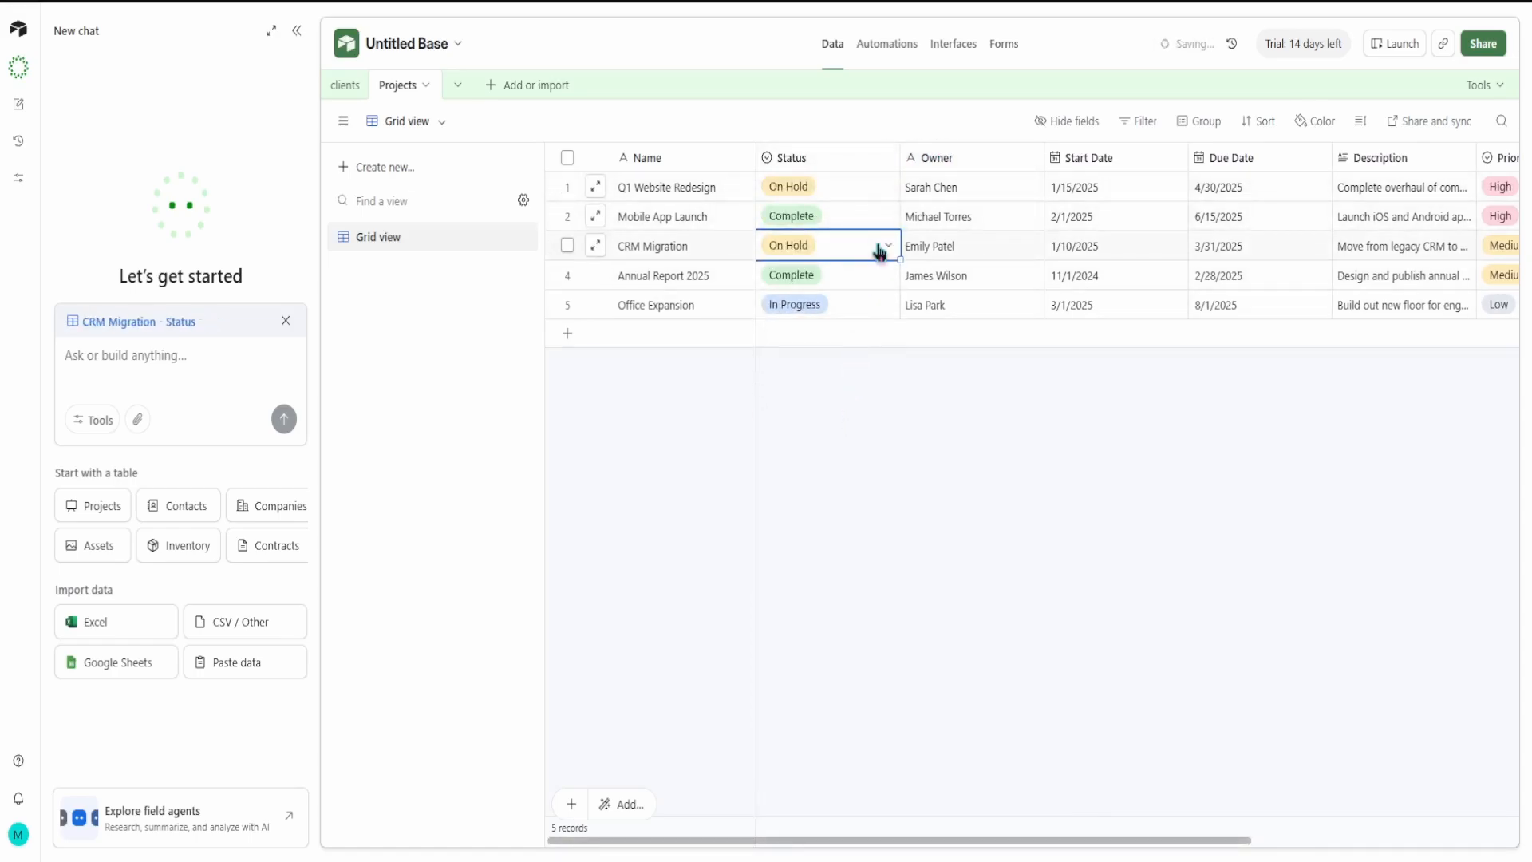
pyautogui.click(884, 247)
pyautogui.click(850, 359)
# Step: Set the Status of Annual Report 2025 to On Hold and of Office Expansion to Complete
pyautogui.click(878, 277)
pyautogui.click(886, 276)
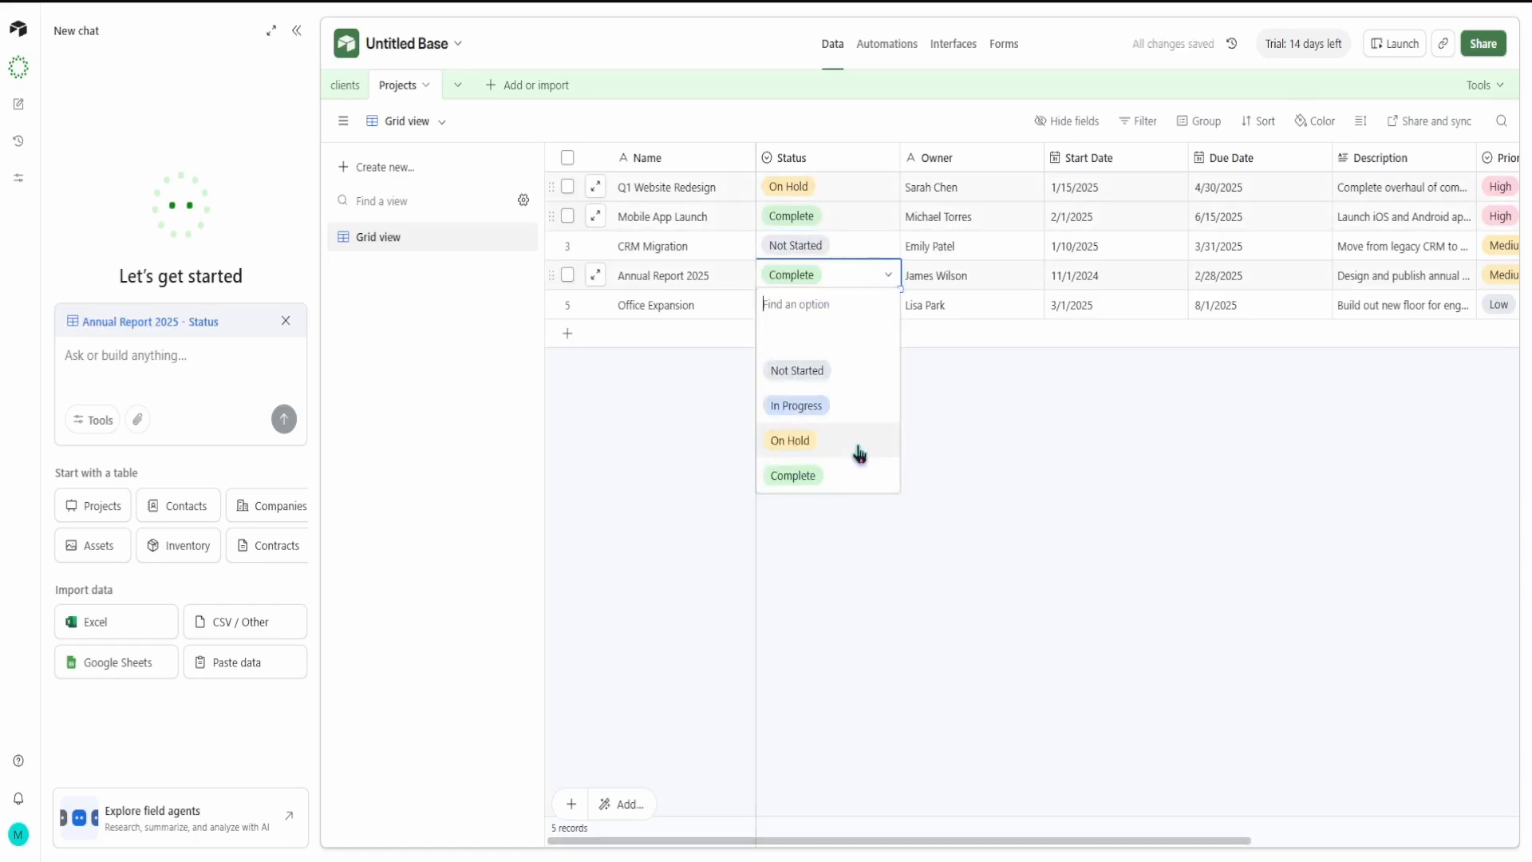
pyautogui.click(854, 439)
pyautogui.click(886, 306)
pyautogui.click(886, 306)
pyautogui.click(872, 500)
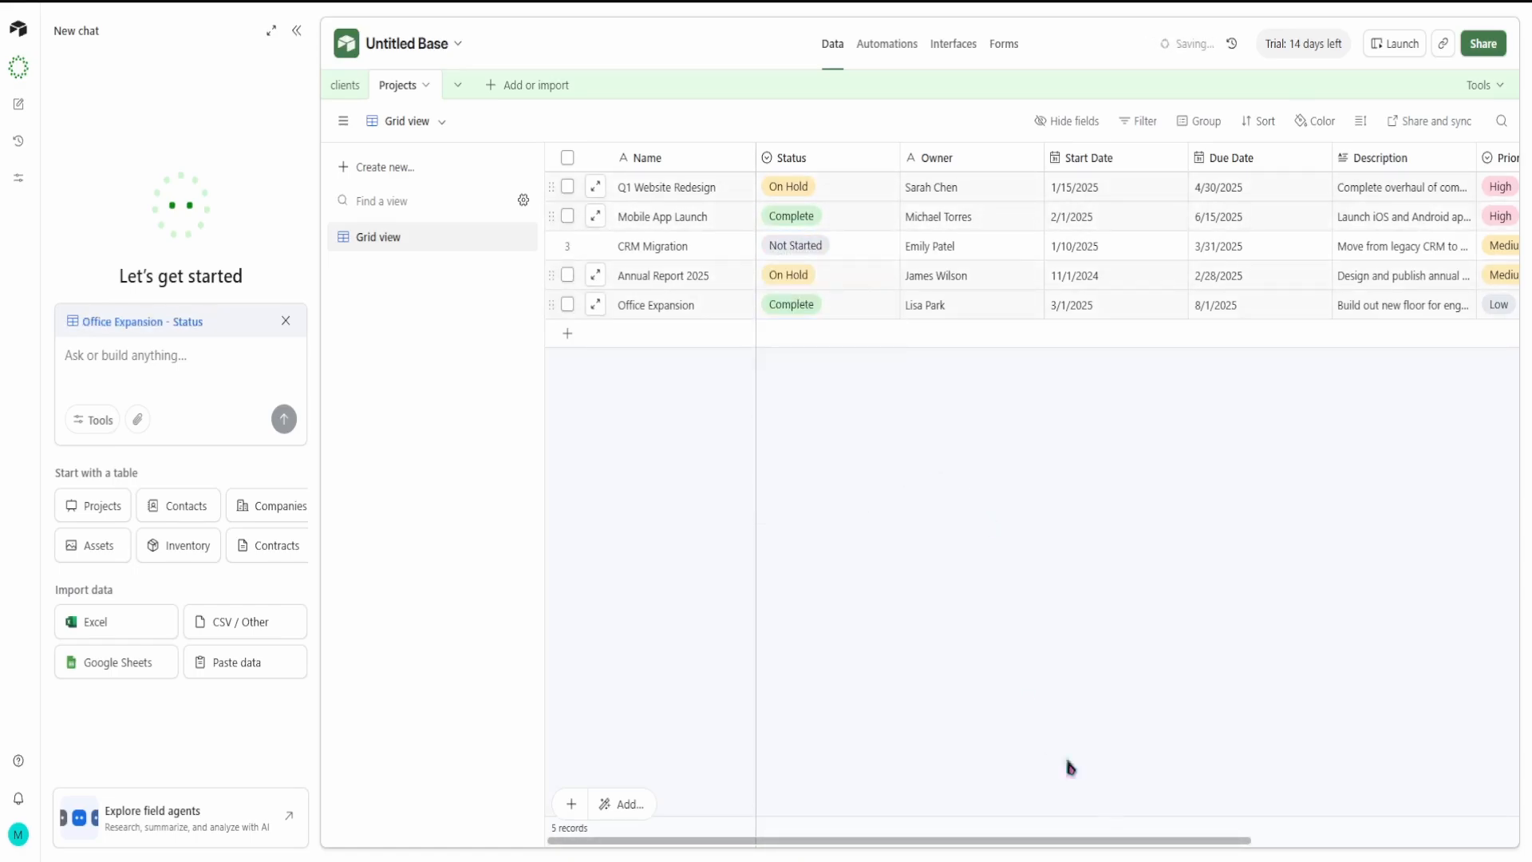
# Step: Create a collaborative grid view named "active clients only" for the Projects table
pyautogui.moveTo(1149, 832); pyautogui.dragTo(1429, 802)
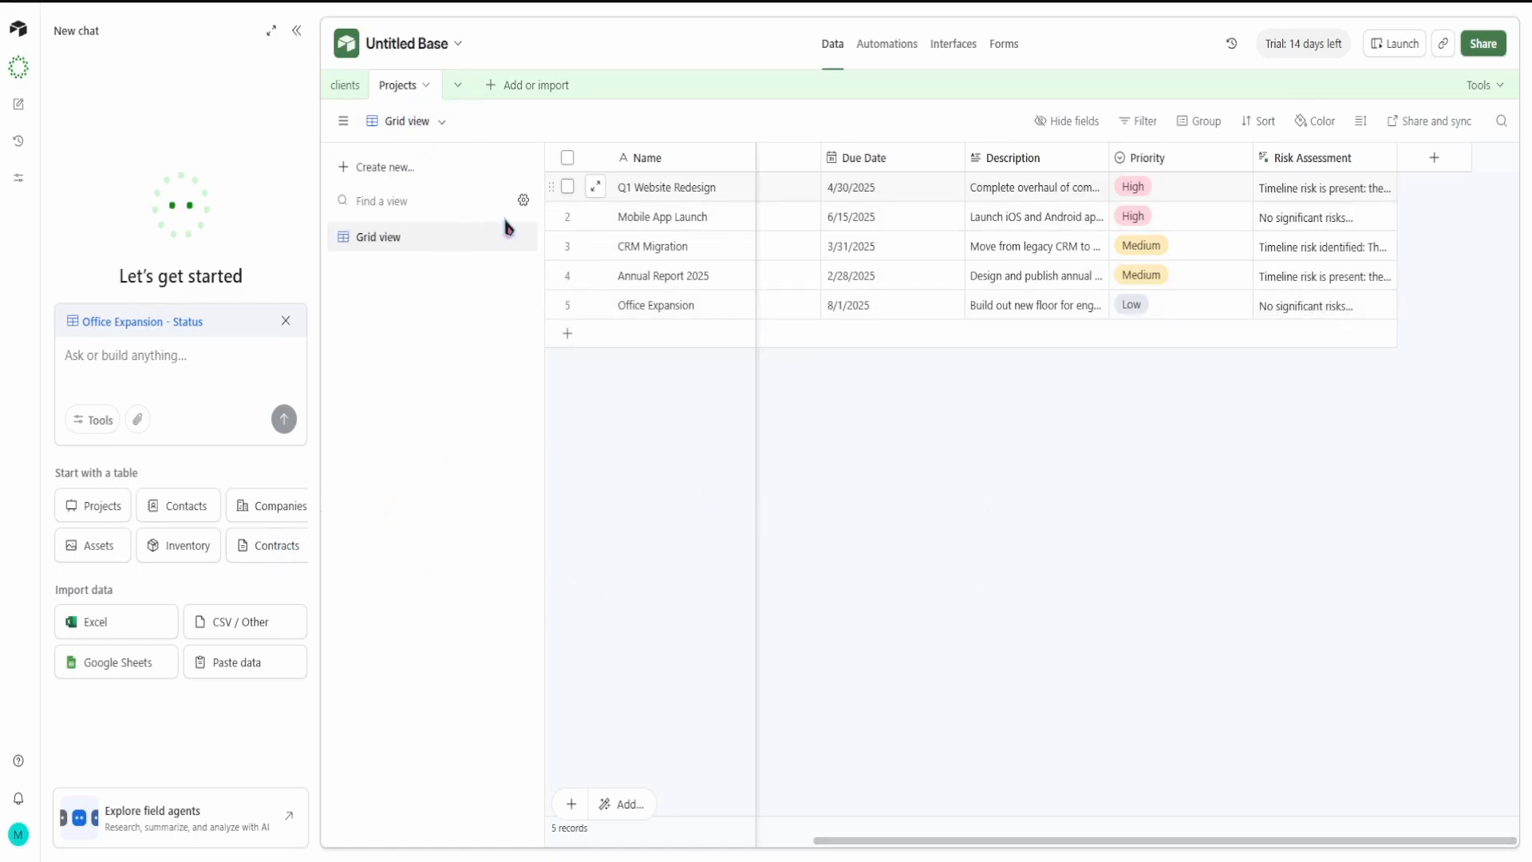
pyautogui.click(419, 172)
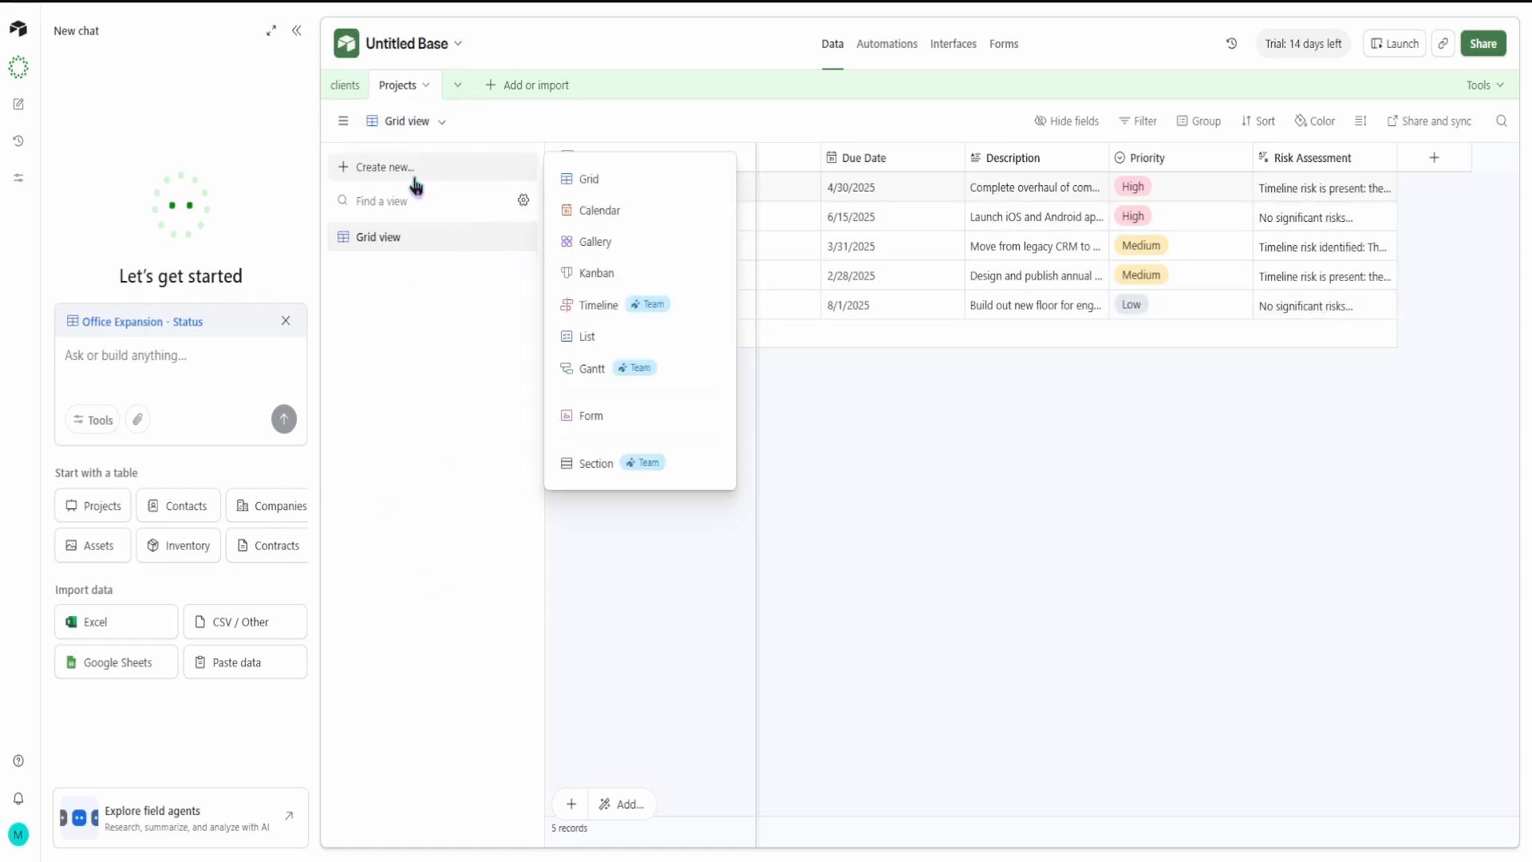
pyautogui.click(609, 182)
pyautogui.write('acx')
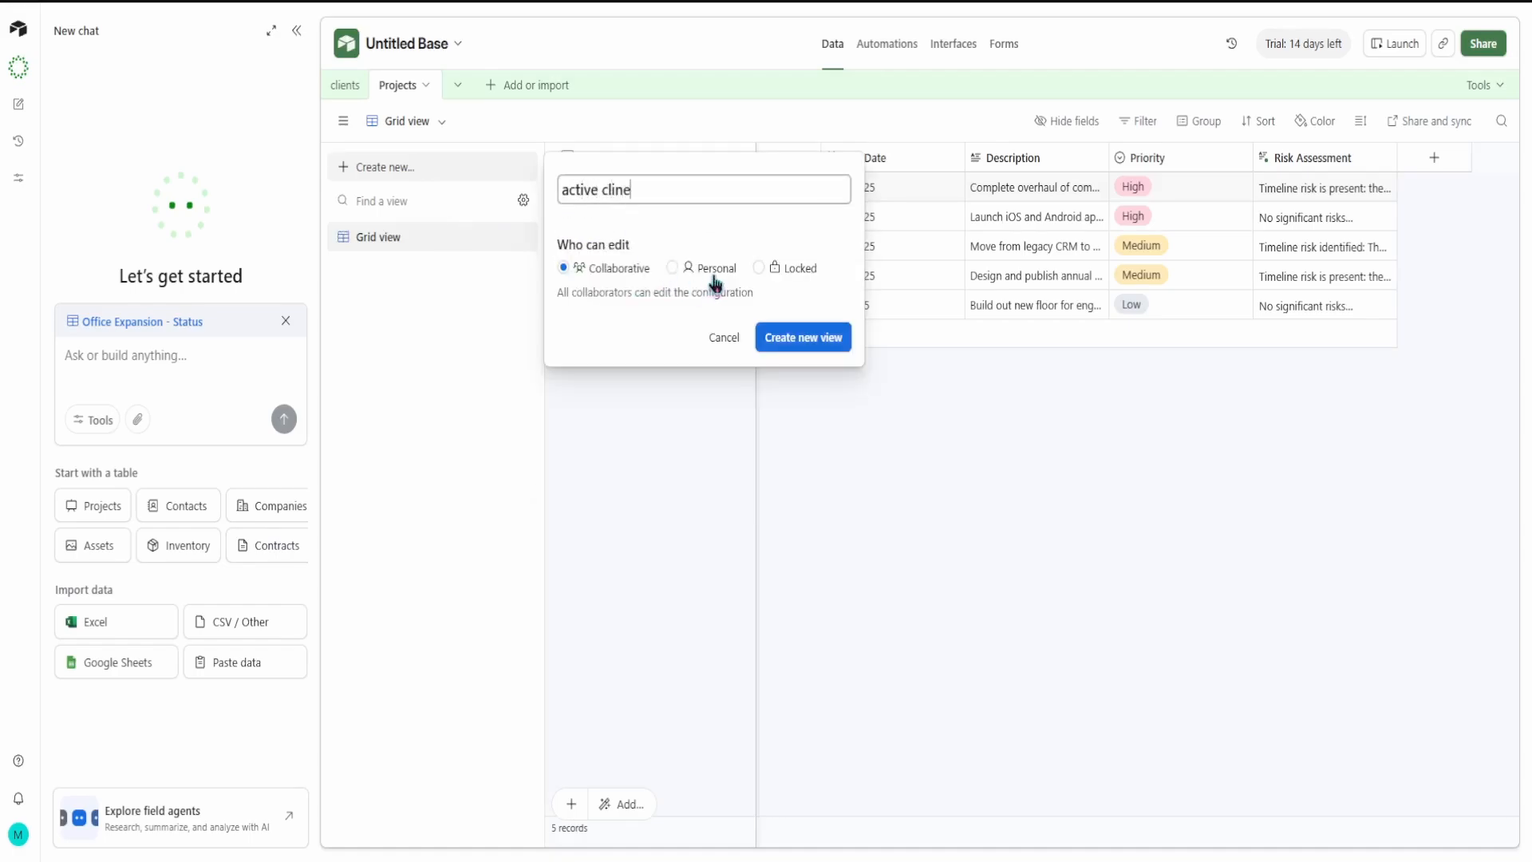
pyautogui.click(808, 327)
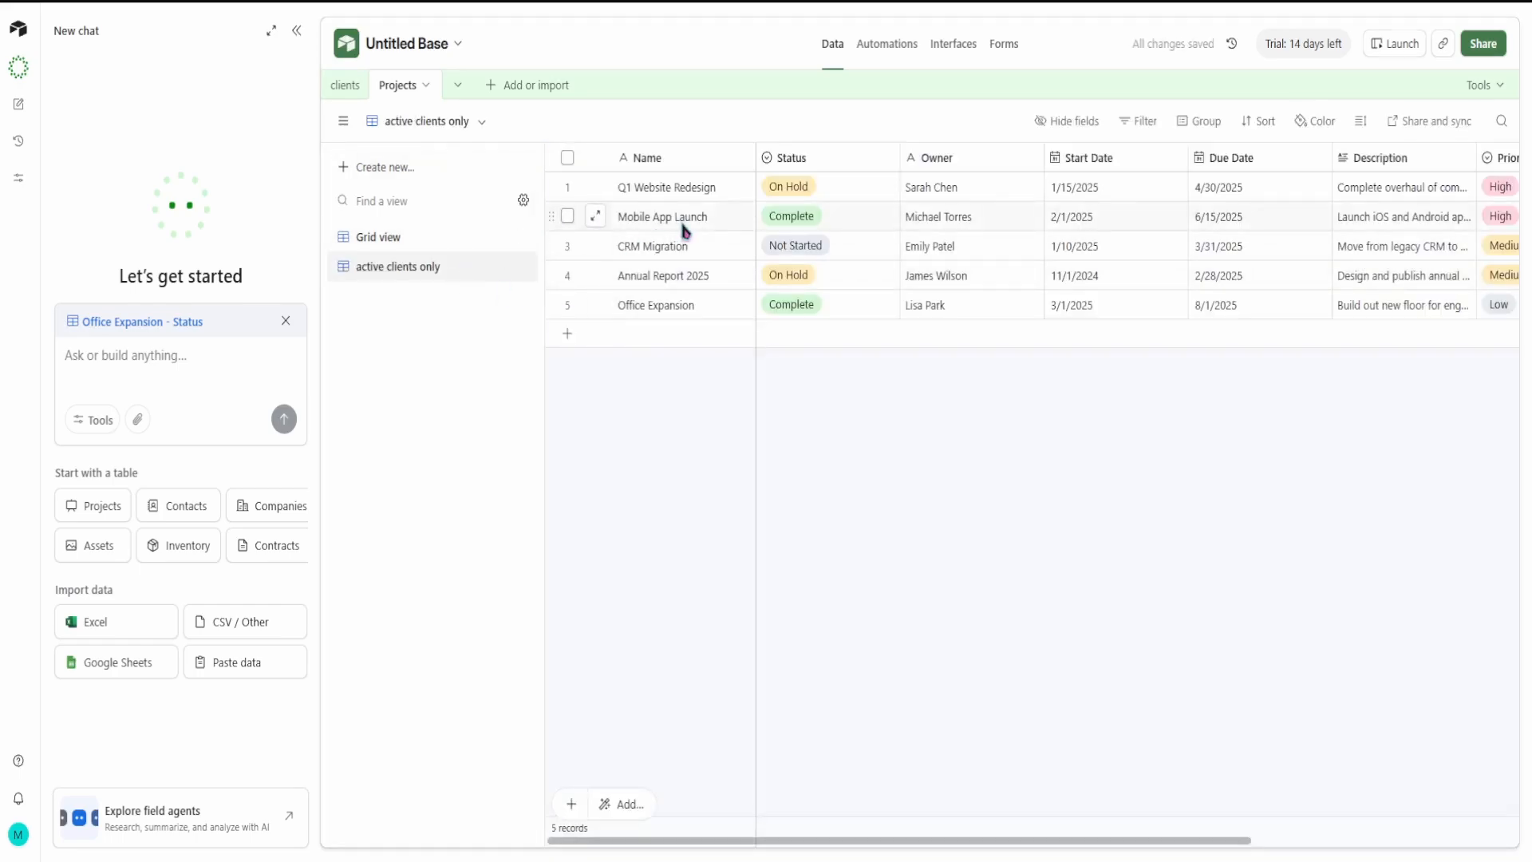
# Step: In the Projects table's "active clients only" view, set the Status of Q1 Website Redesign and Mobile App Launch to Not Started
pyautogui.click(346, 86)
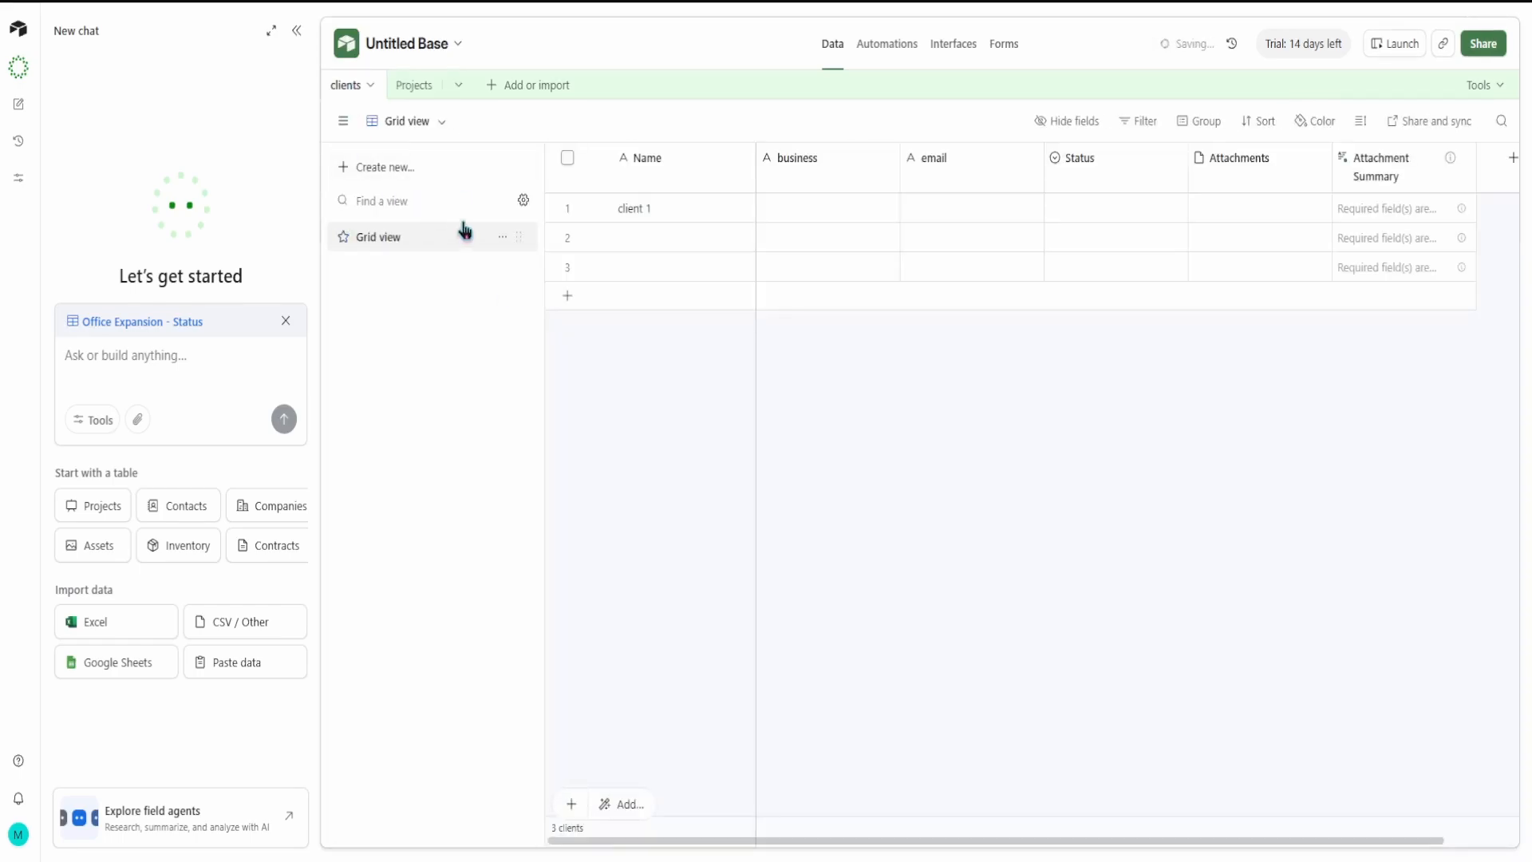
pyautogui.click(412, 84)
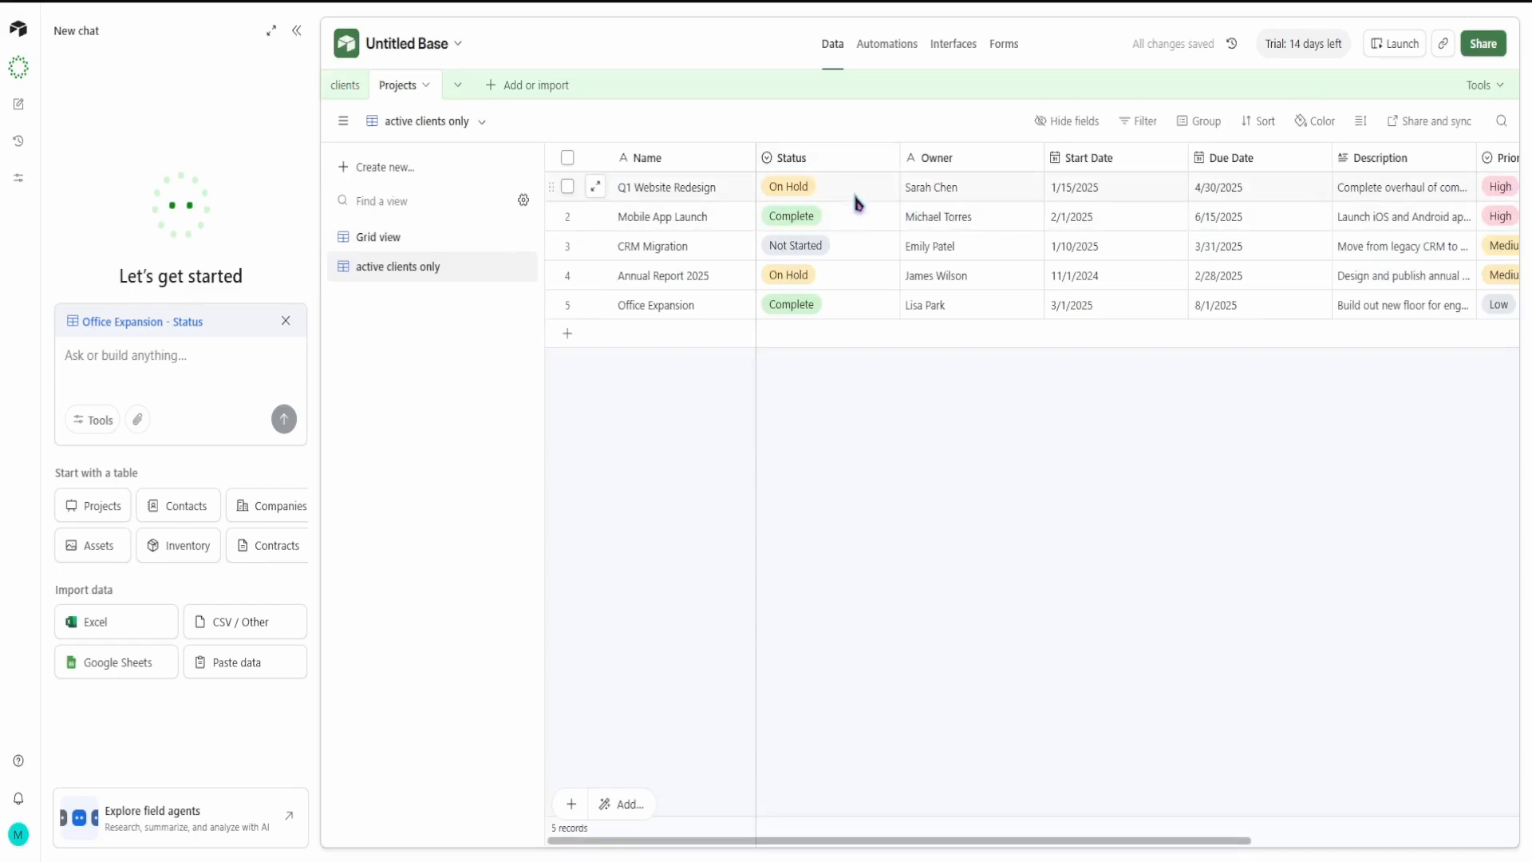
pyautogui.click(861, 192)
pyautogui.click(888, 189)
pyautogui.click(831, 277)
pyautogui.click(894, 221)
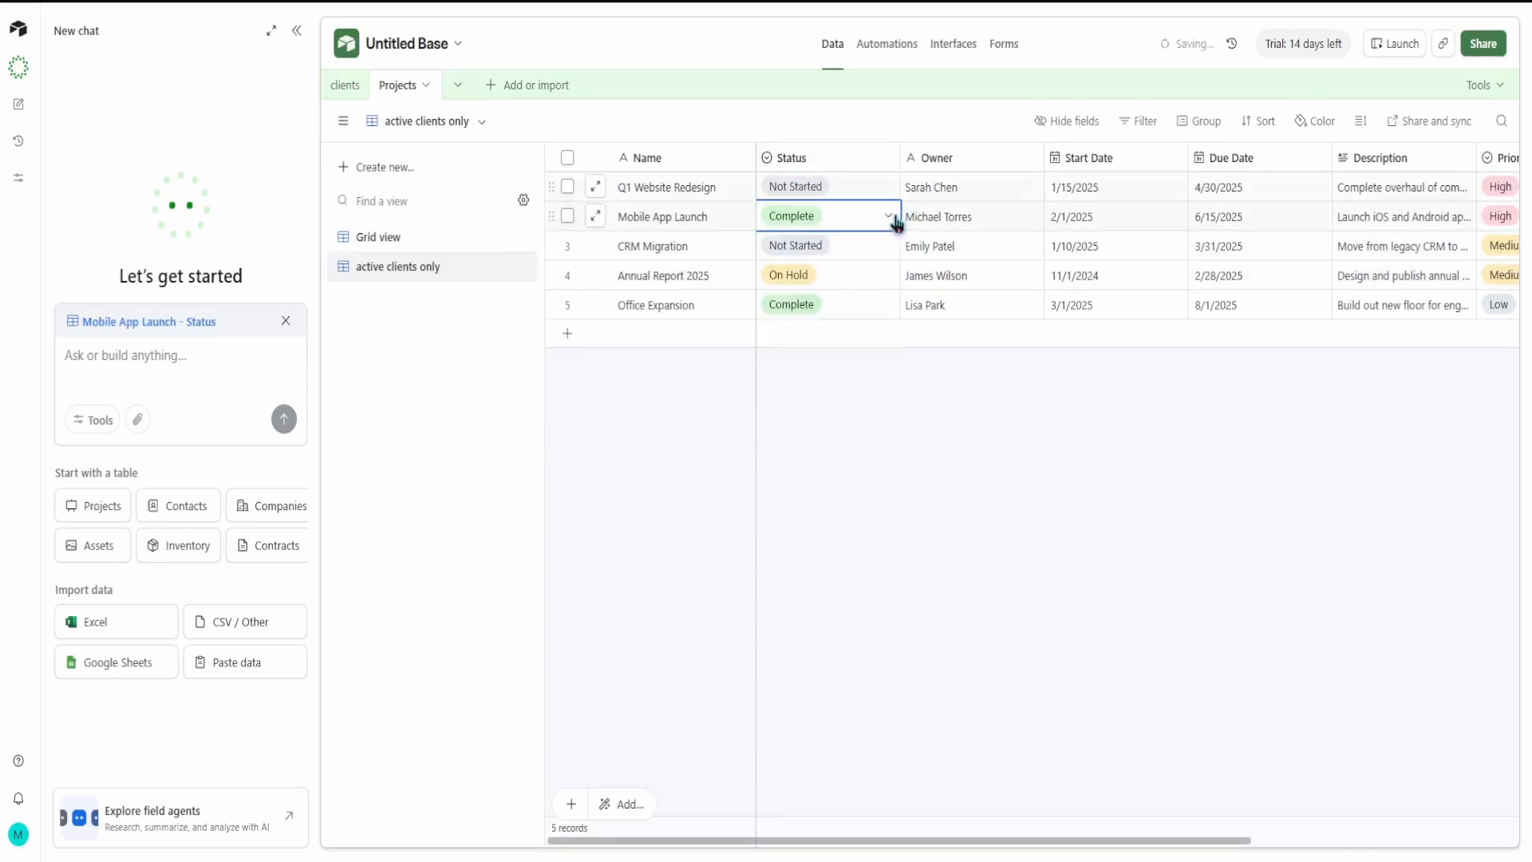
pyautogui.click(895, 221)
pyautogui.click(846, 310)
# Step: Set the Status of Annual Report 2025 and Office Expansion to Not Started
pyautogui.click(890, 271)
pyautogui.click(888, 275)
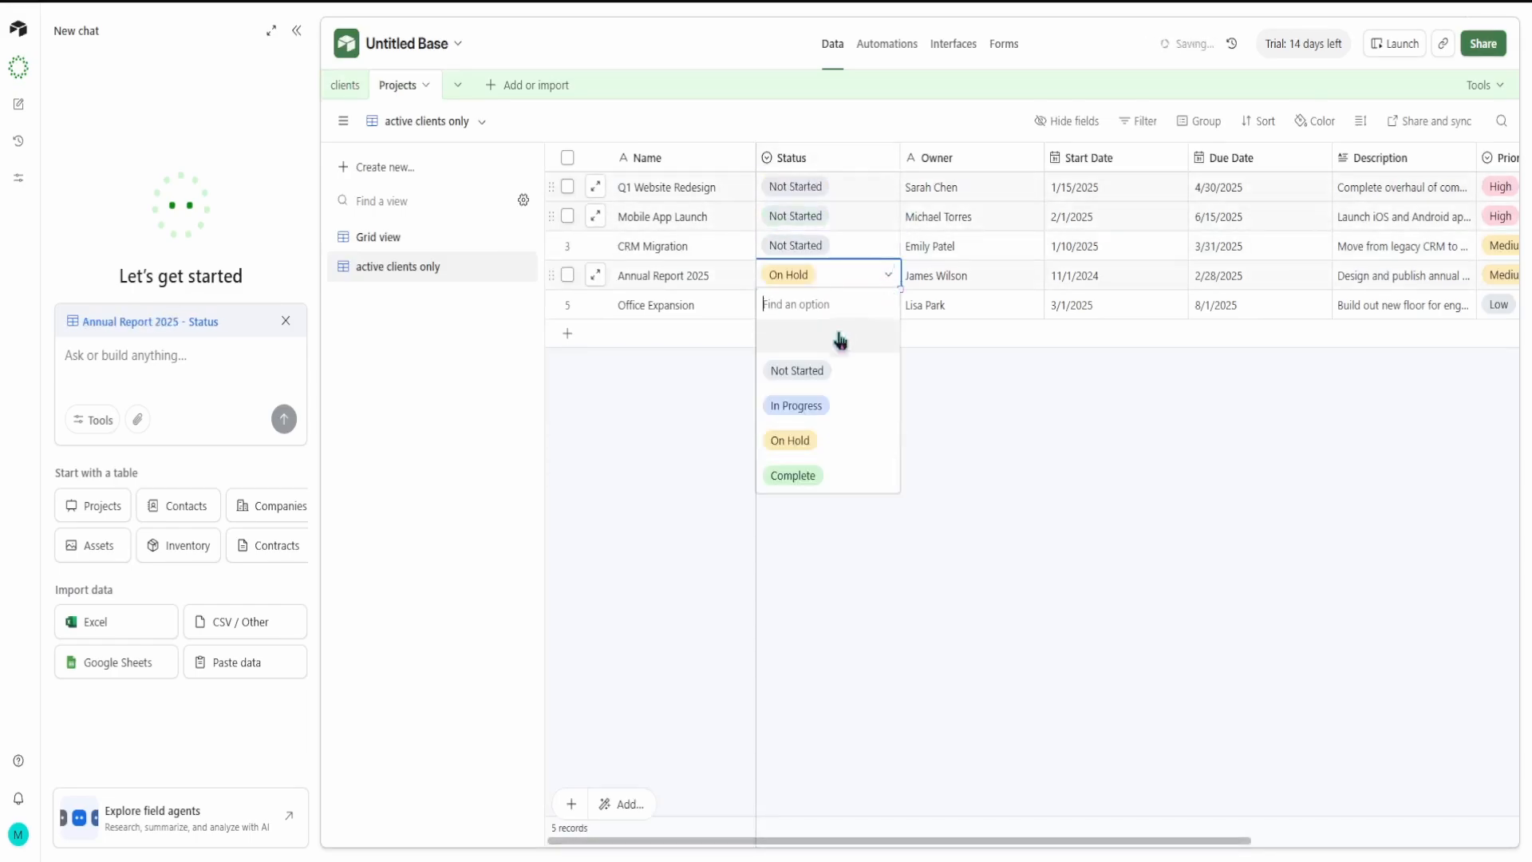
pyautogui.click(797, 371)
pyautogui.click(882, 307)
pyautogui.click(888, 305)
pyautogui.click(798, 399)
pyautogui.click(917, 412)
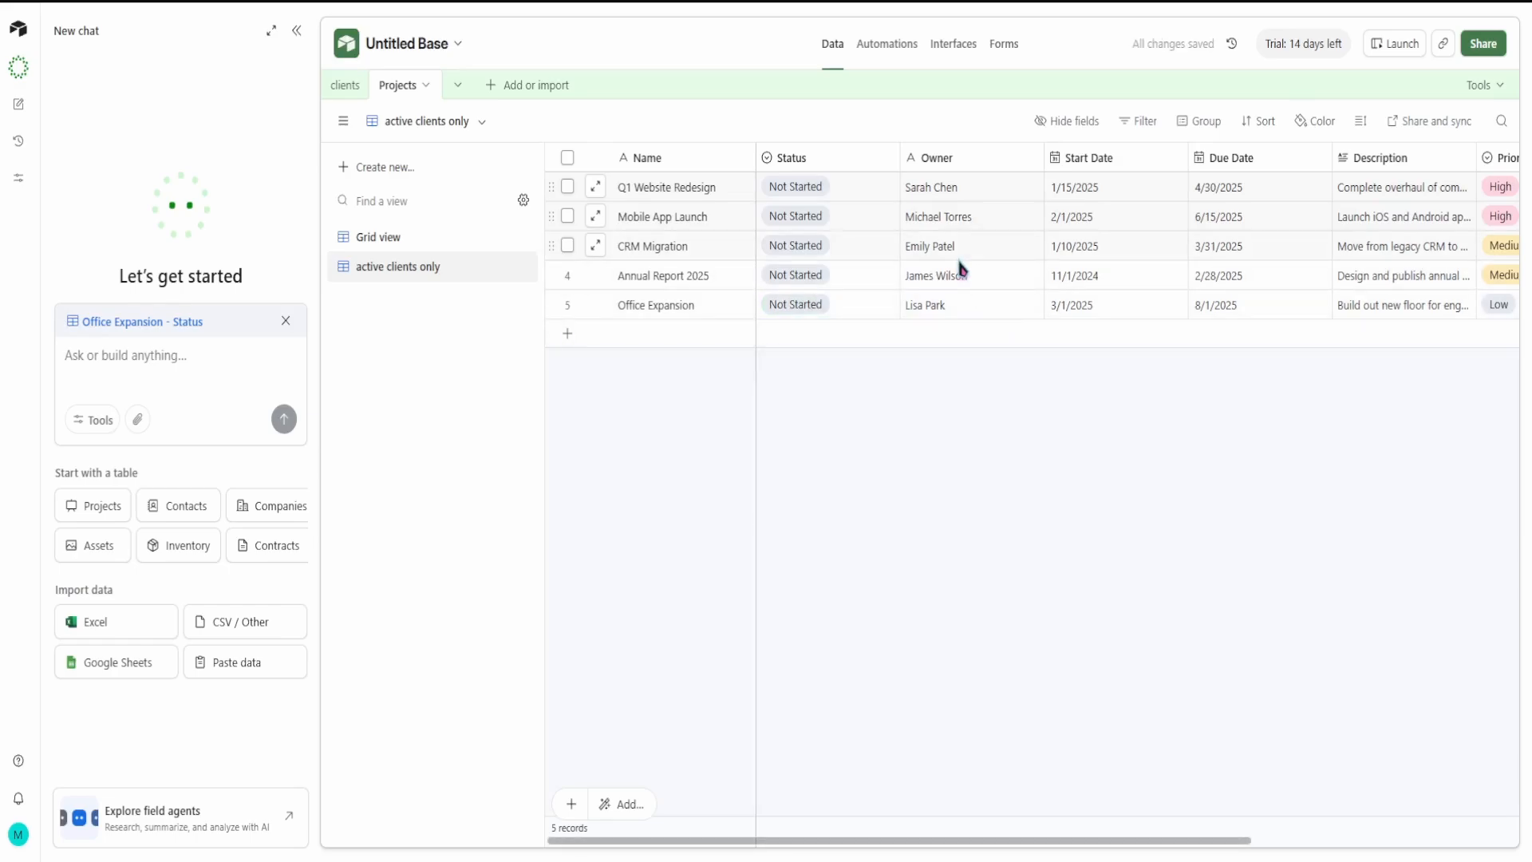
# Step: Create the suggested Update a record automation that sets Status to Not Started when Status is Complete, and dismiss the introductory pop-ups
pyautogui.click(886, 44)
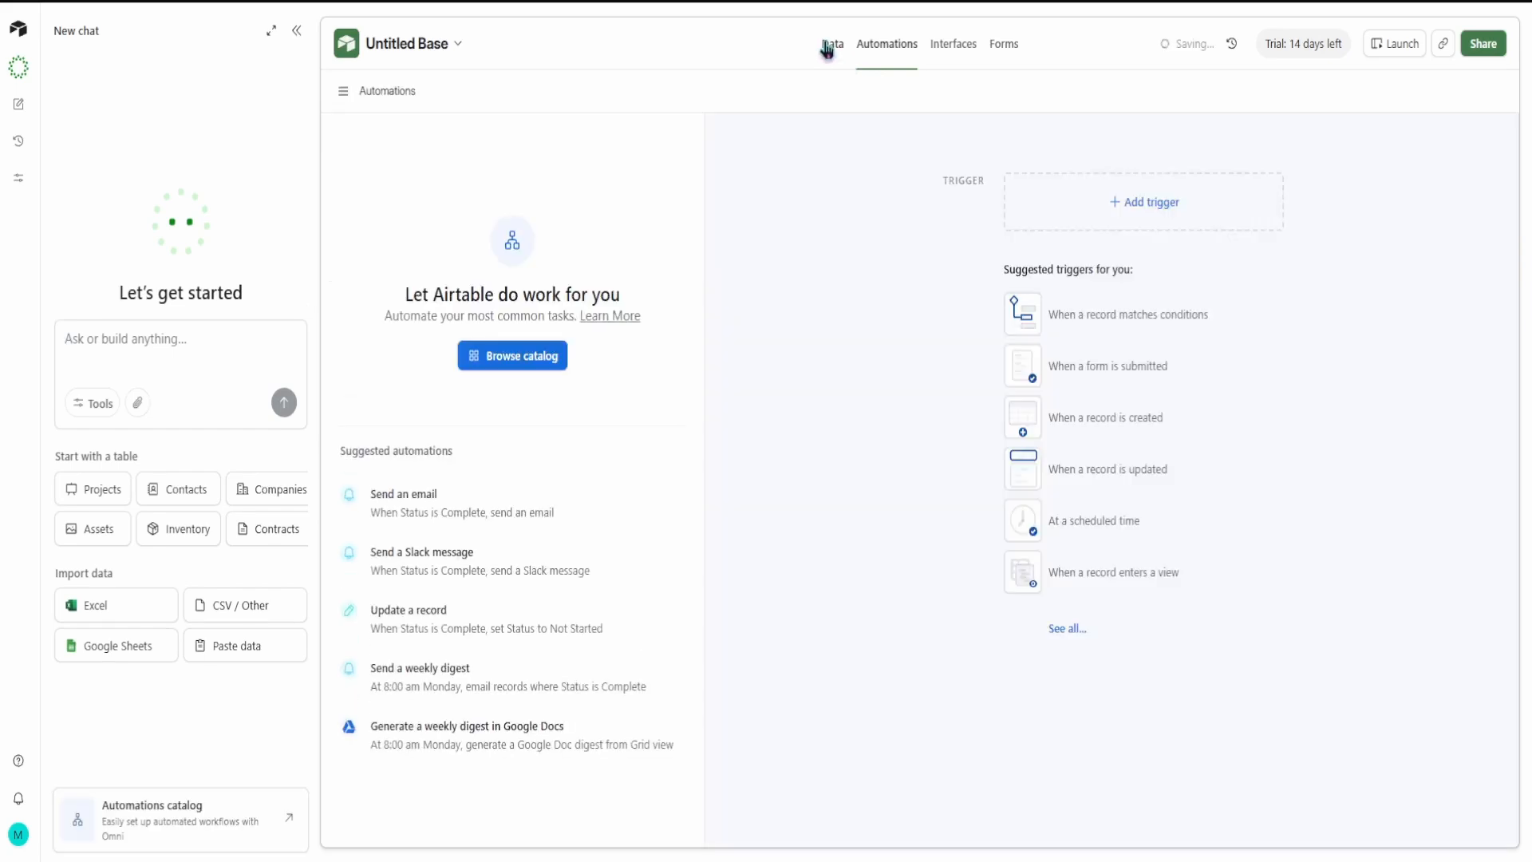
pyautogui.click(830, 48)
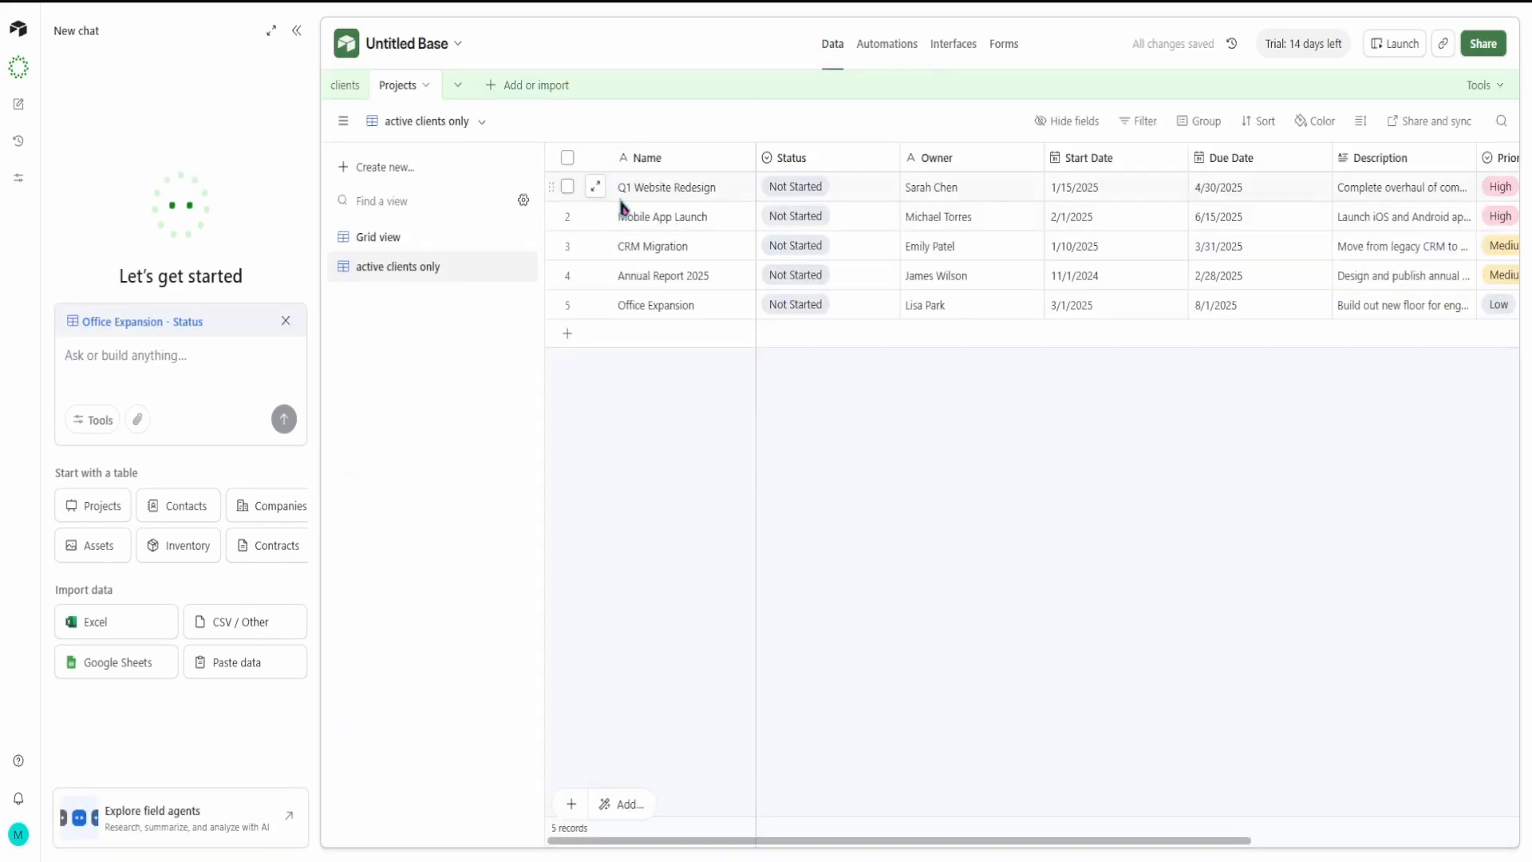
pyautogui.click(887, 46)
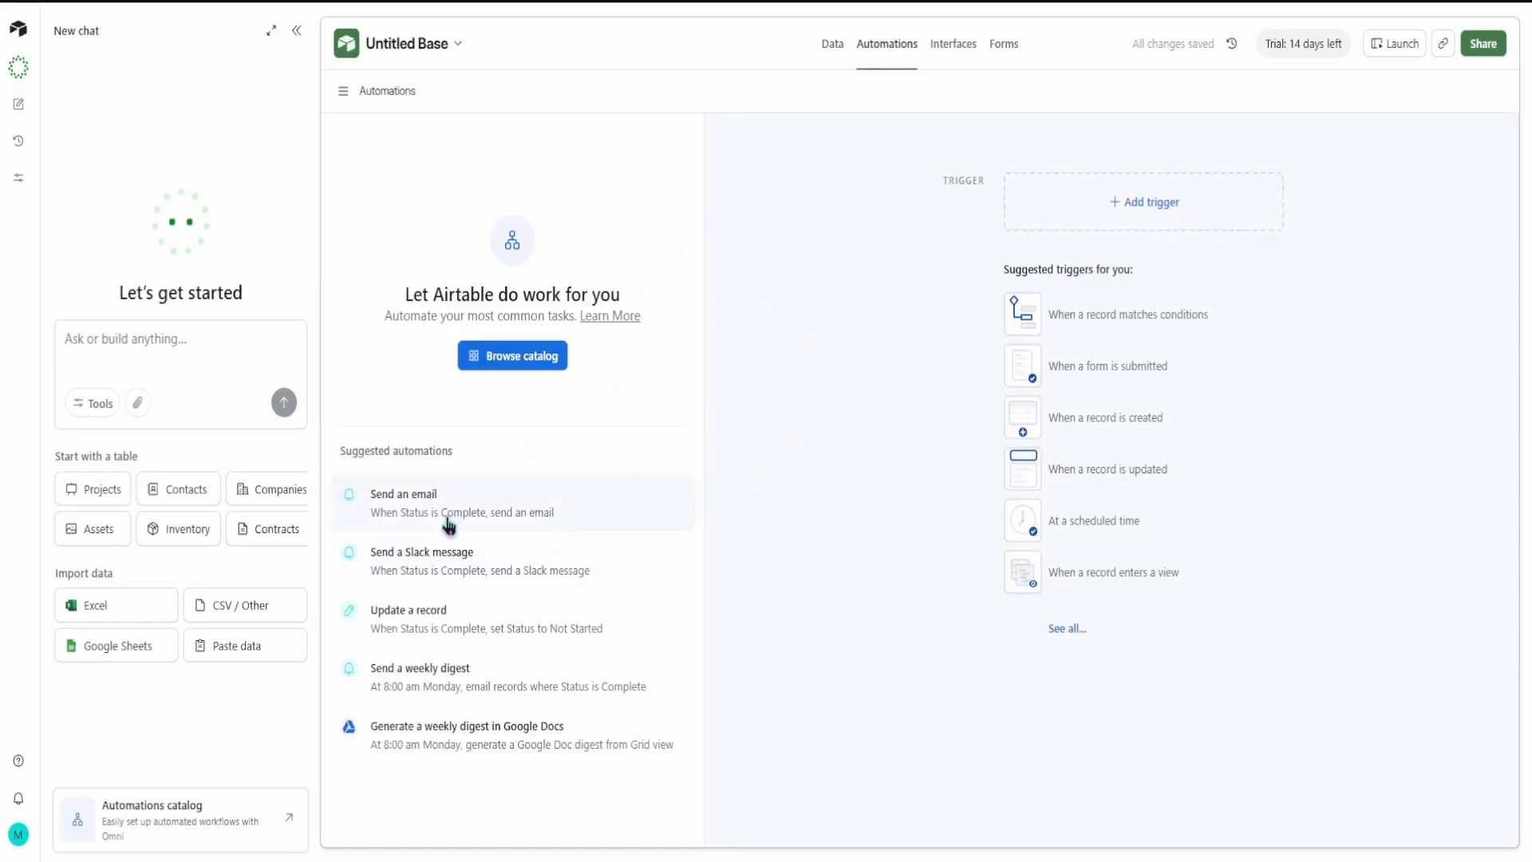
pyautogui.moveTo(438, 499); pyautogui.dragTo(867, 479)
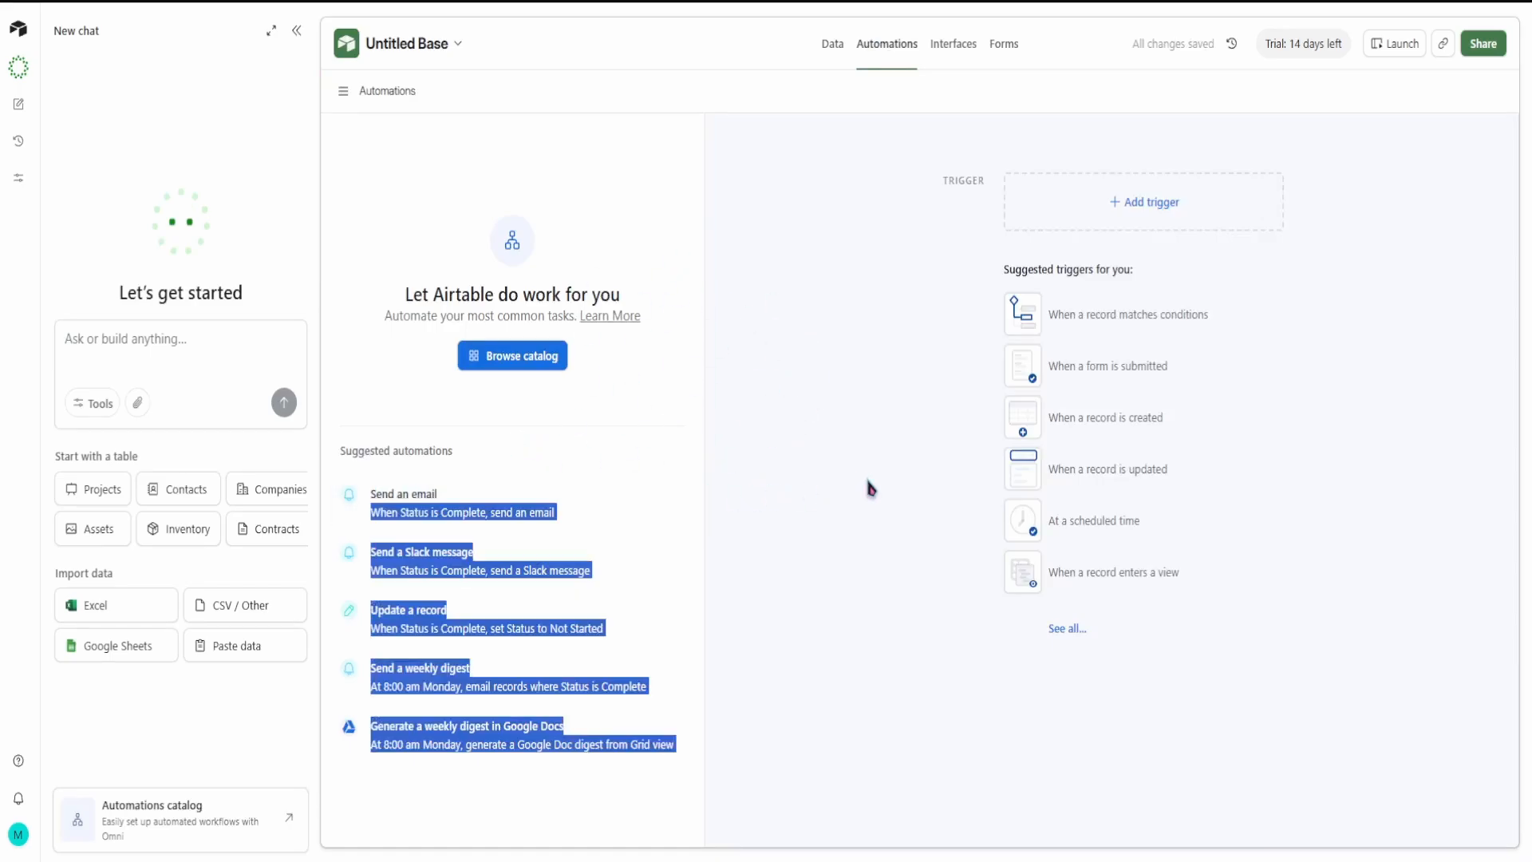
pyautogui.click(682, 612)
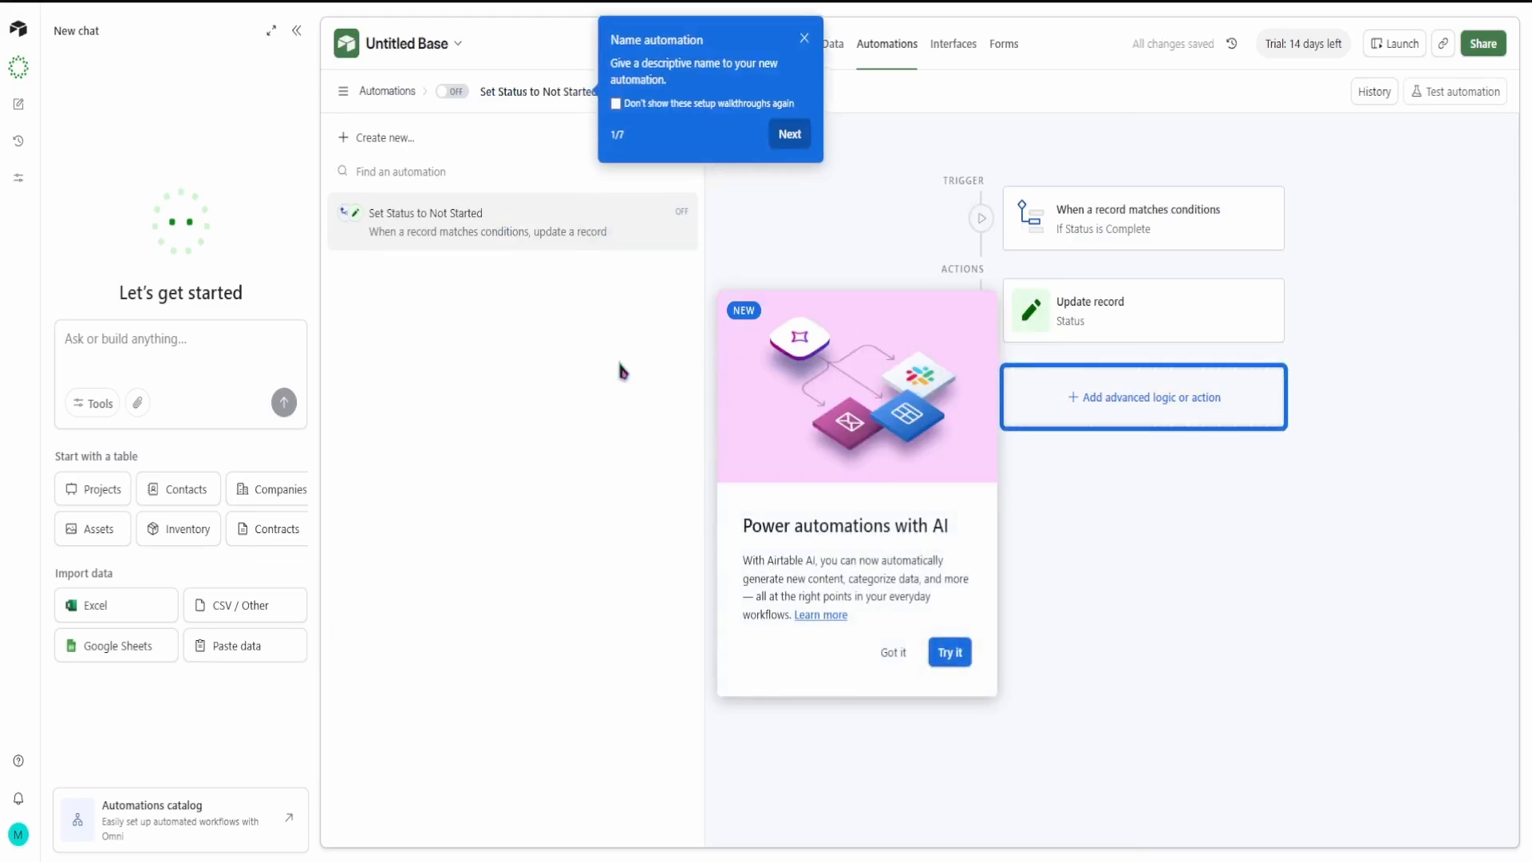
pyautogui.click(939, 660)
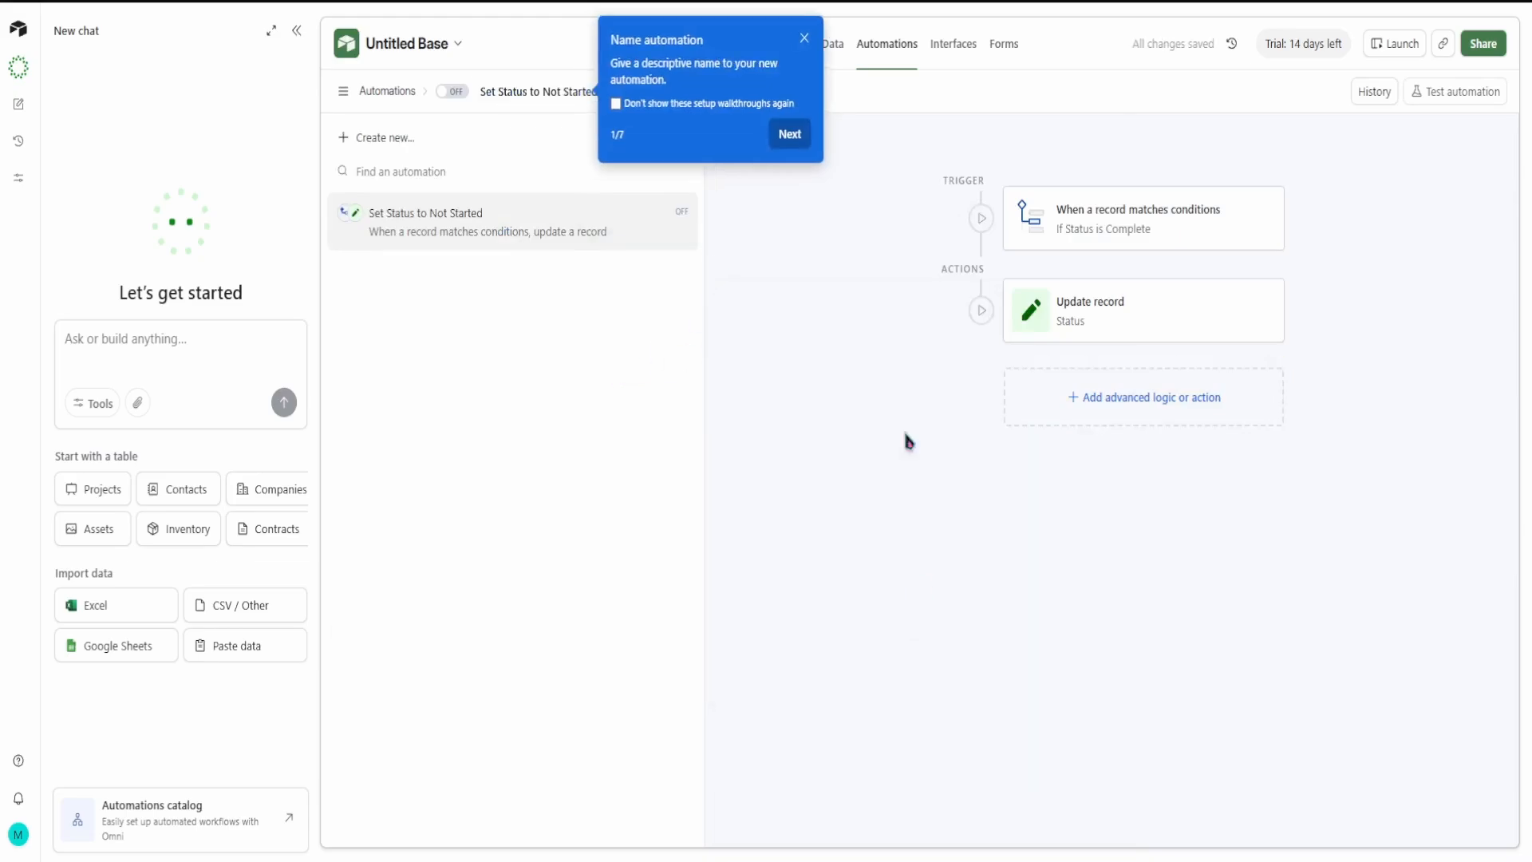
pyautogui.click(804, 40)
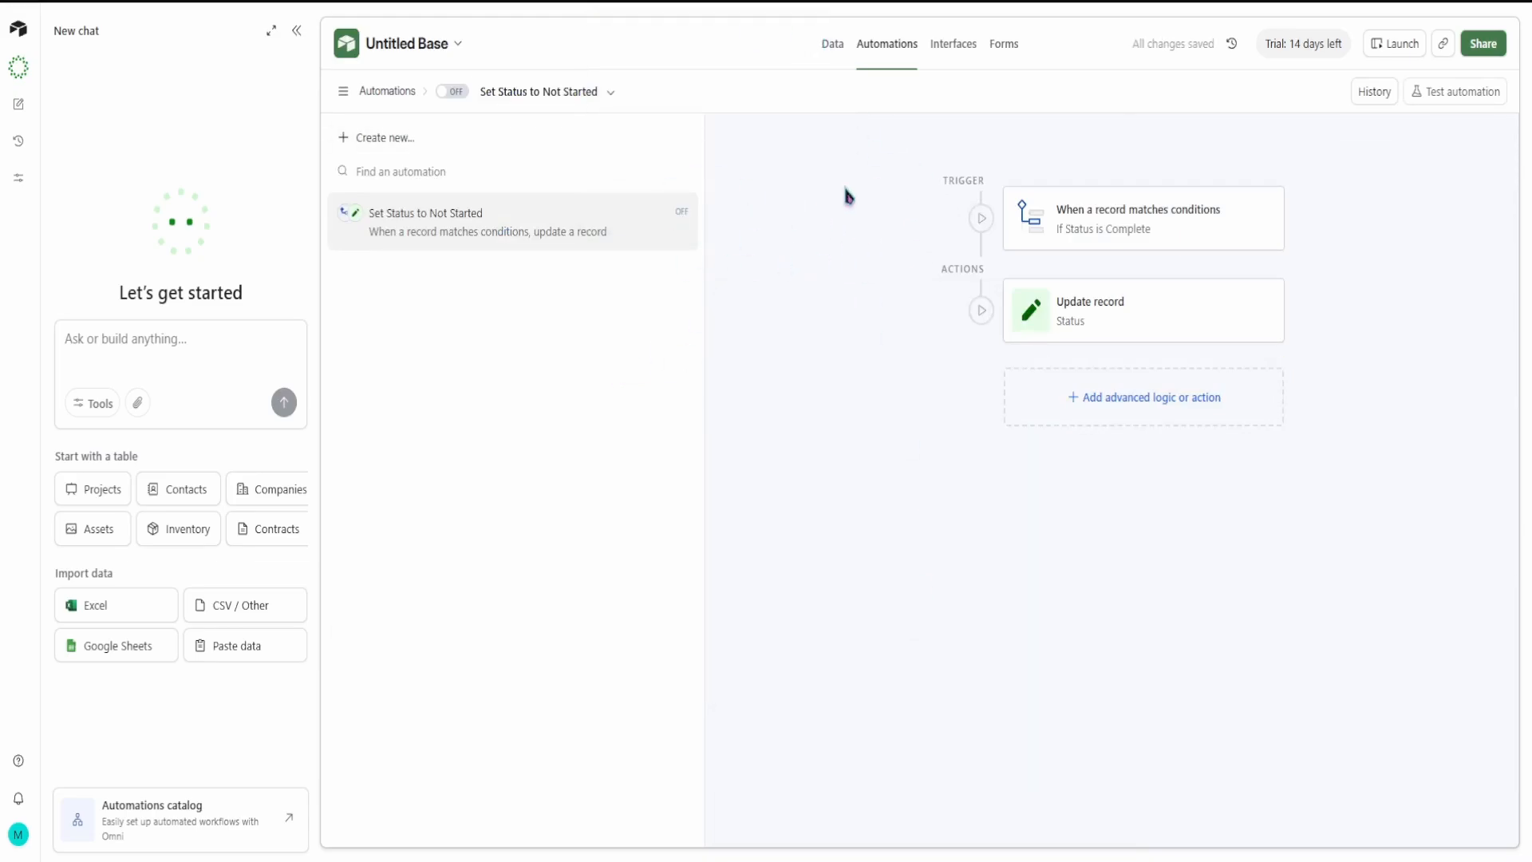
# Step: Look over the options for creating a new automation and the ready-made automations in the Automations catalog
pyautogui.click(905, 47)
pyautogui.click(350, 98)
pyautogui.click(350, 97)
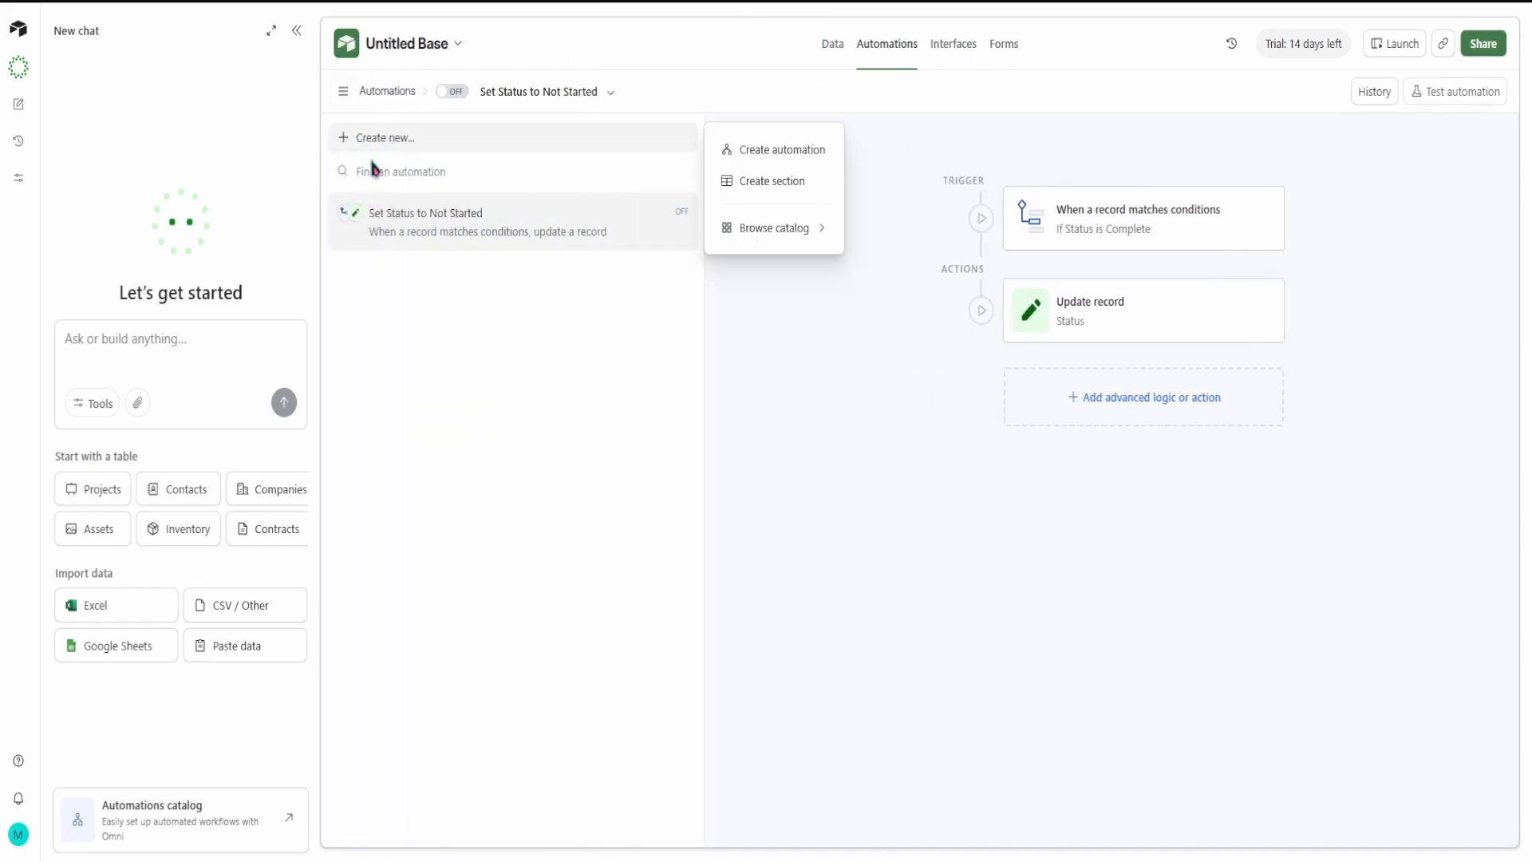
pyautogui.click(828, 335)
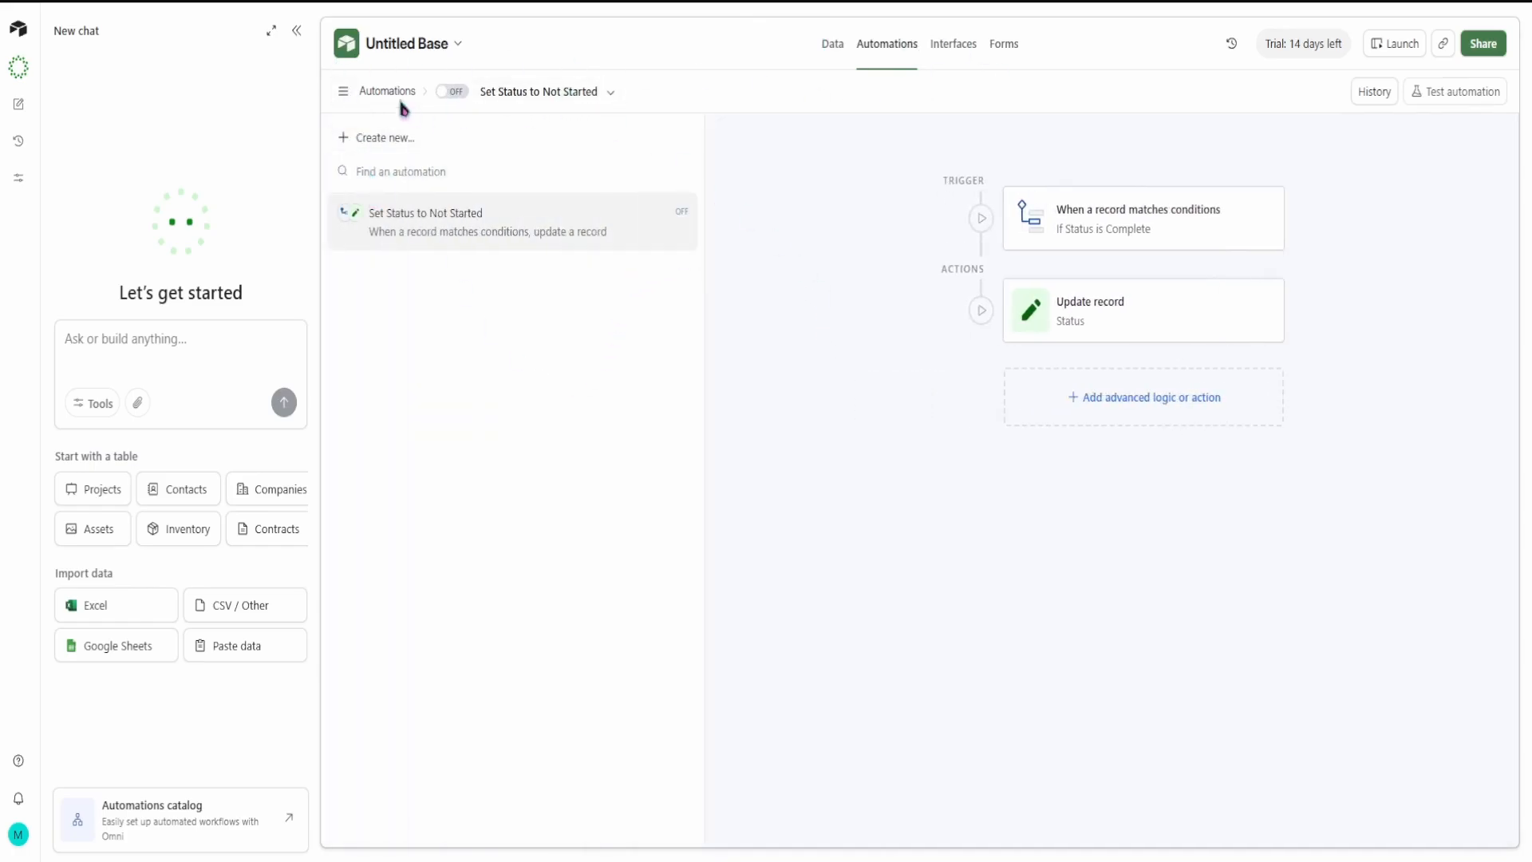
pyautogui.moveTo(394, 95); pyautogui.dragTo(389, 95)
pyautogui.moveTo(357, 146)
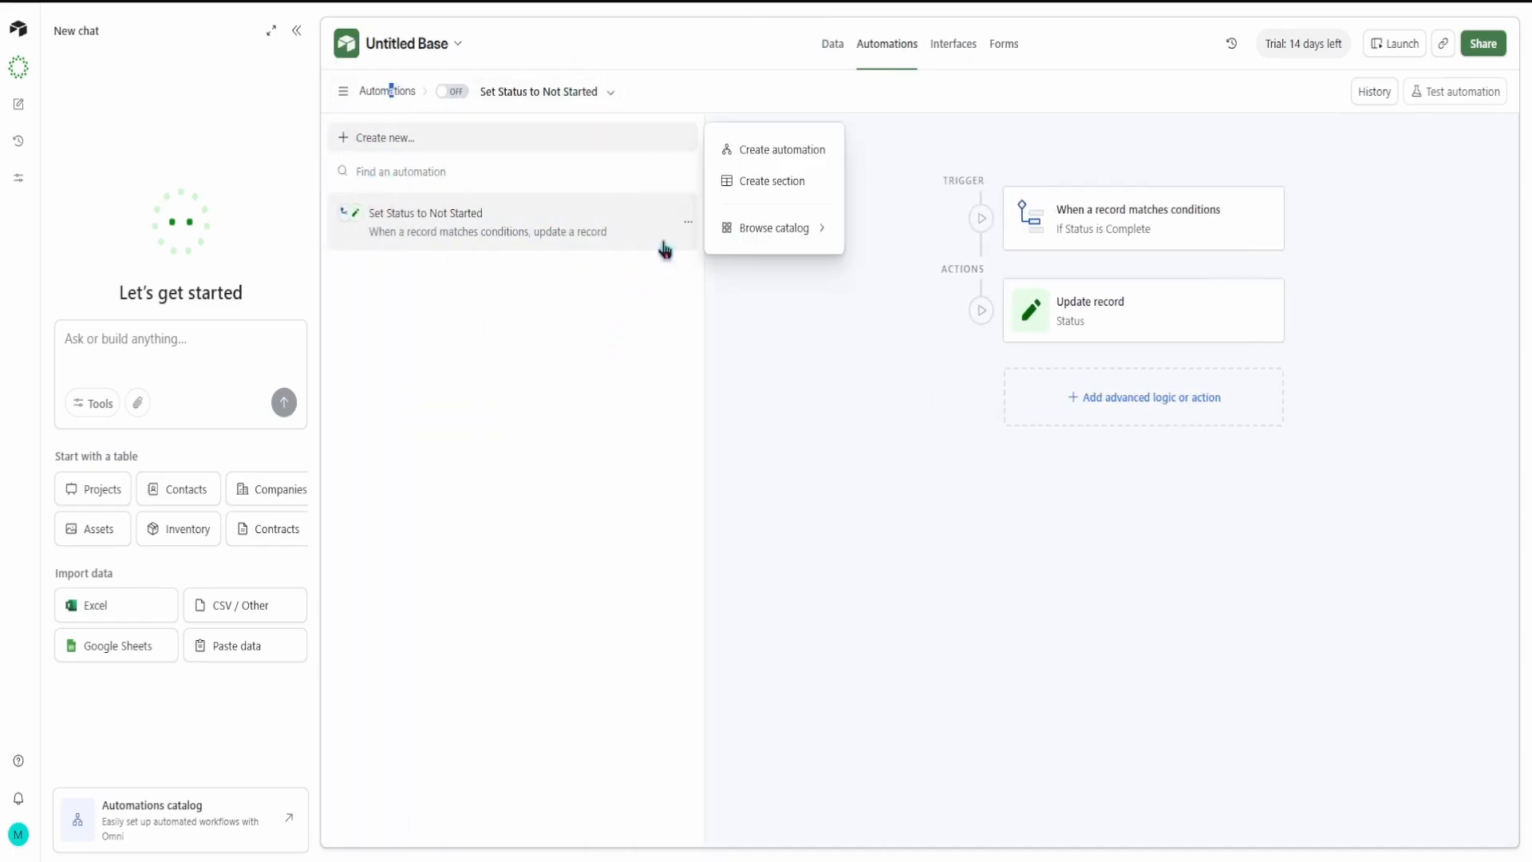
pyautogui.click(817, 232)
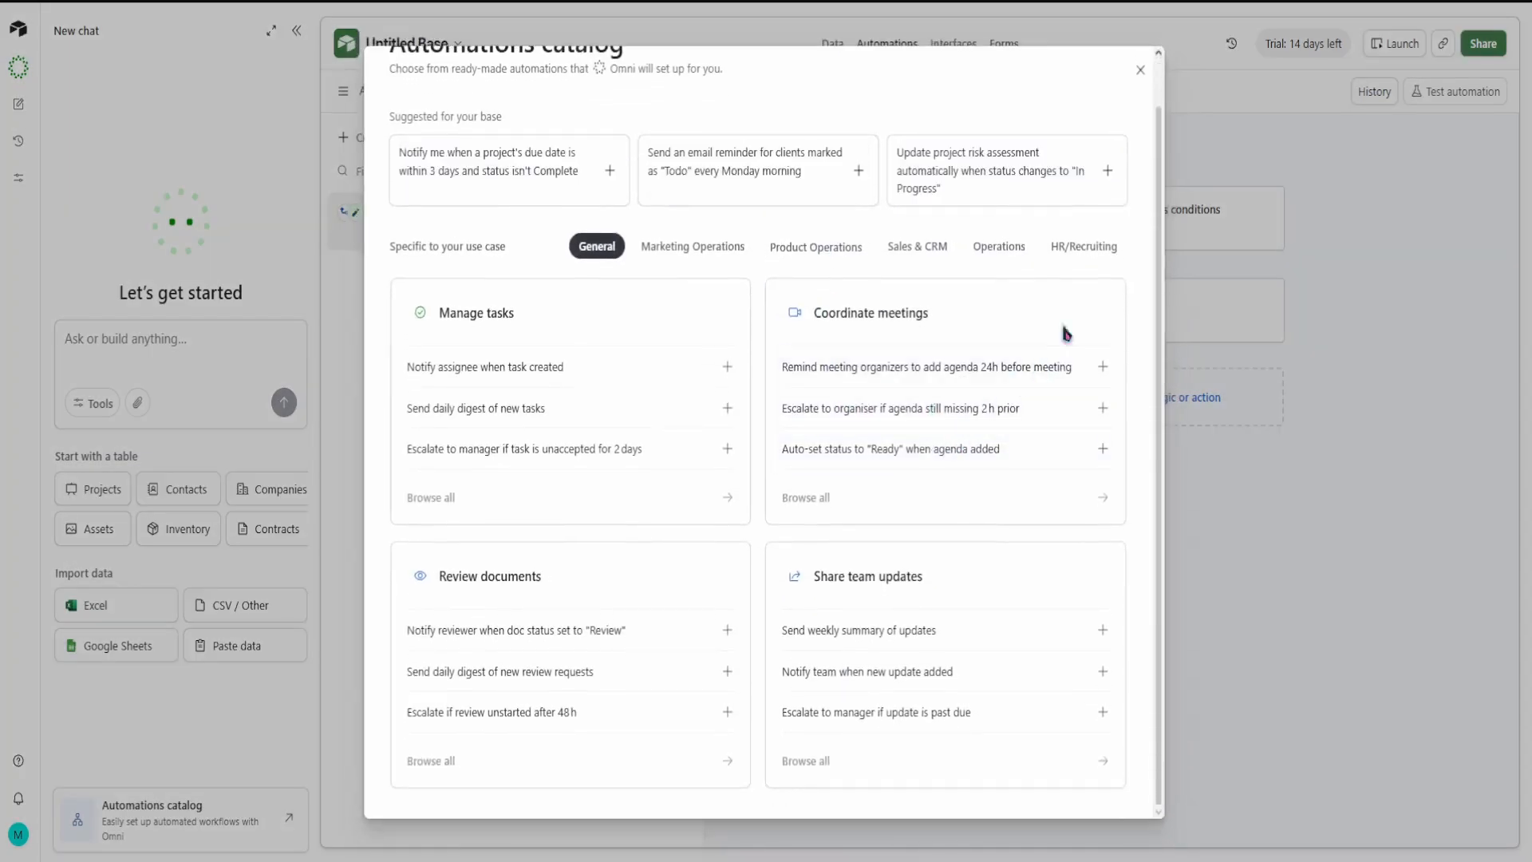
pyautogui.click(1140, 70)
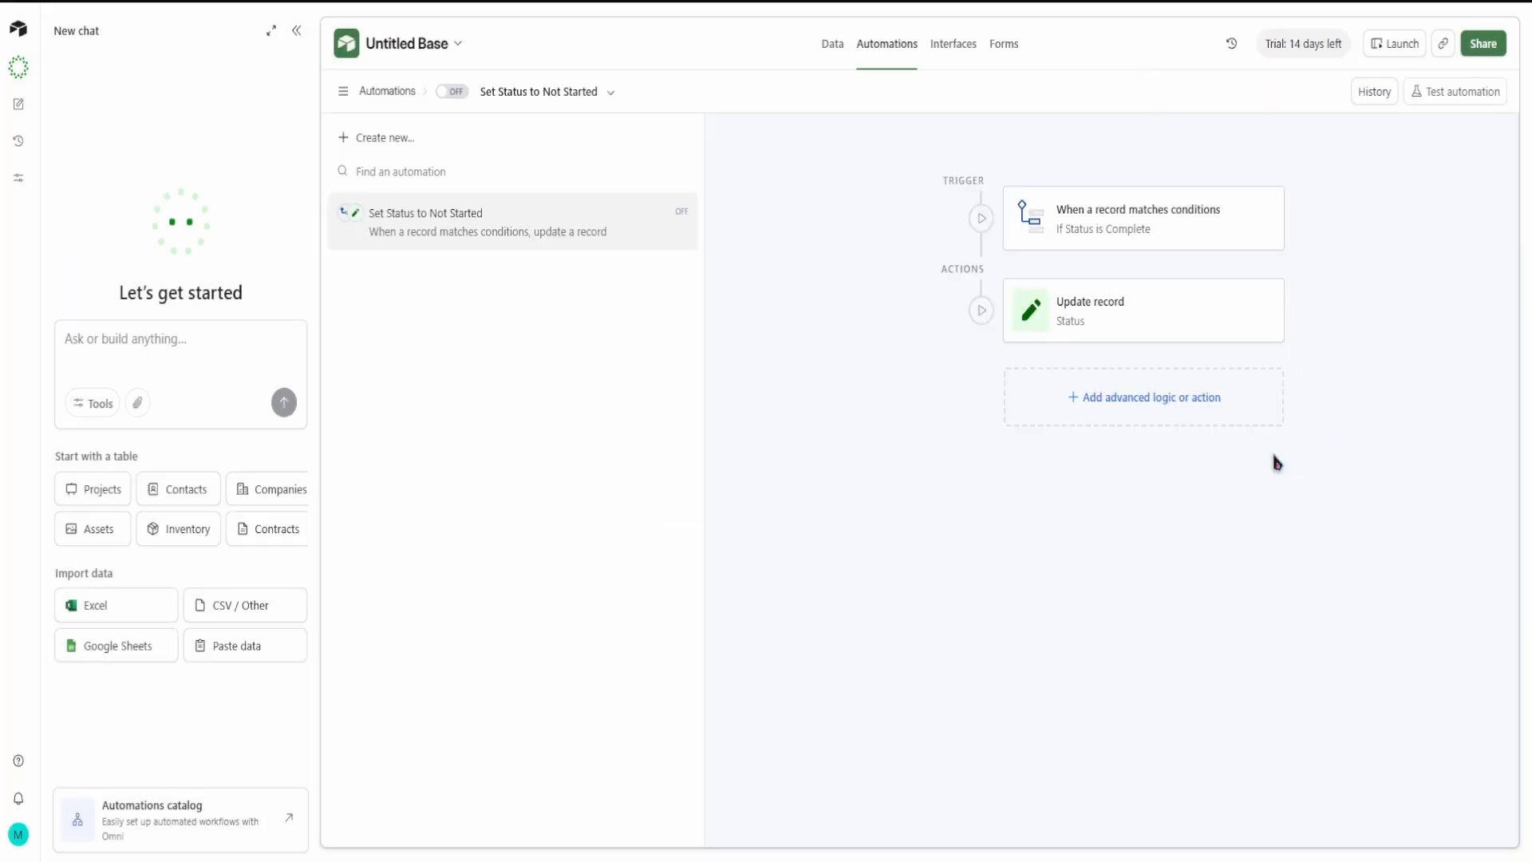
# Step: Examine the Update record action's configuration, including the Static and Dynamic options for its Status field and the test step
pyautogui.click(1133, 324)
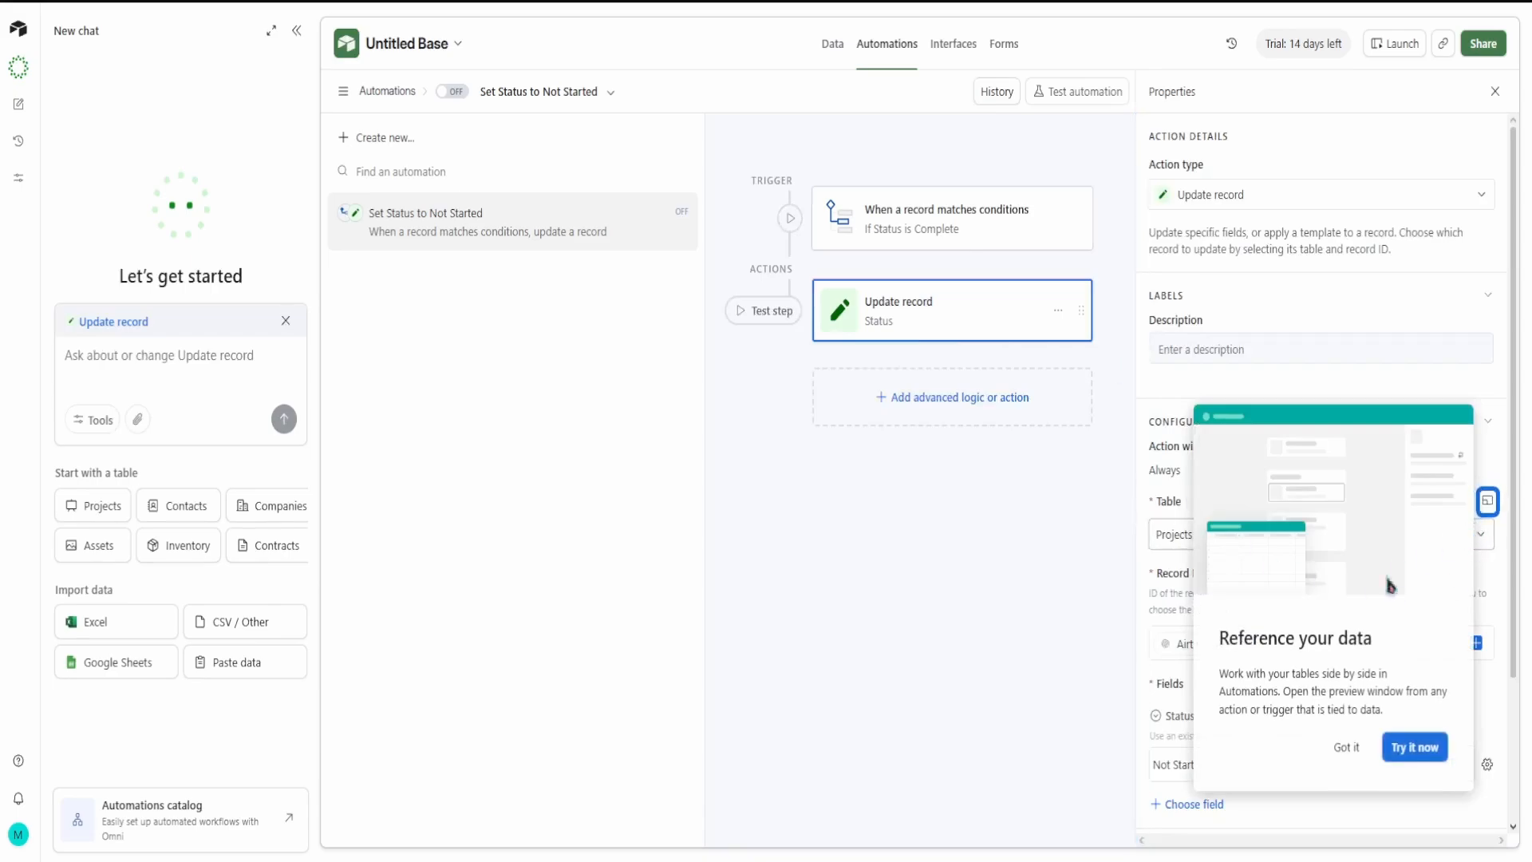
pyautogui.click(1357, 754)
pyautogui.scroll(-3, 1279, 573)
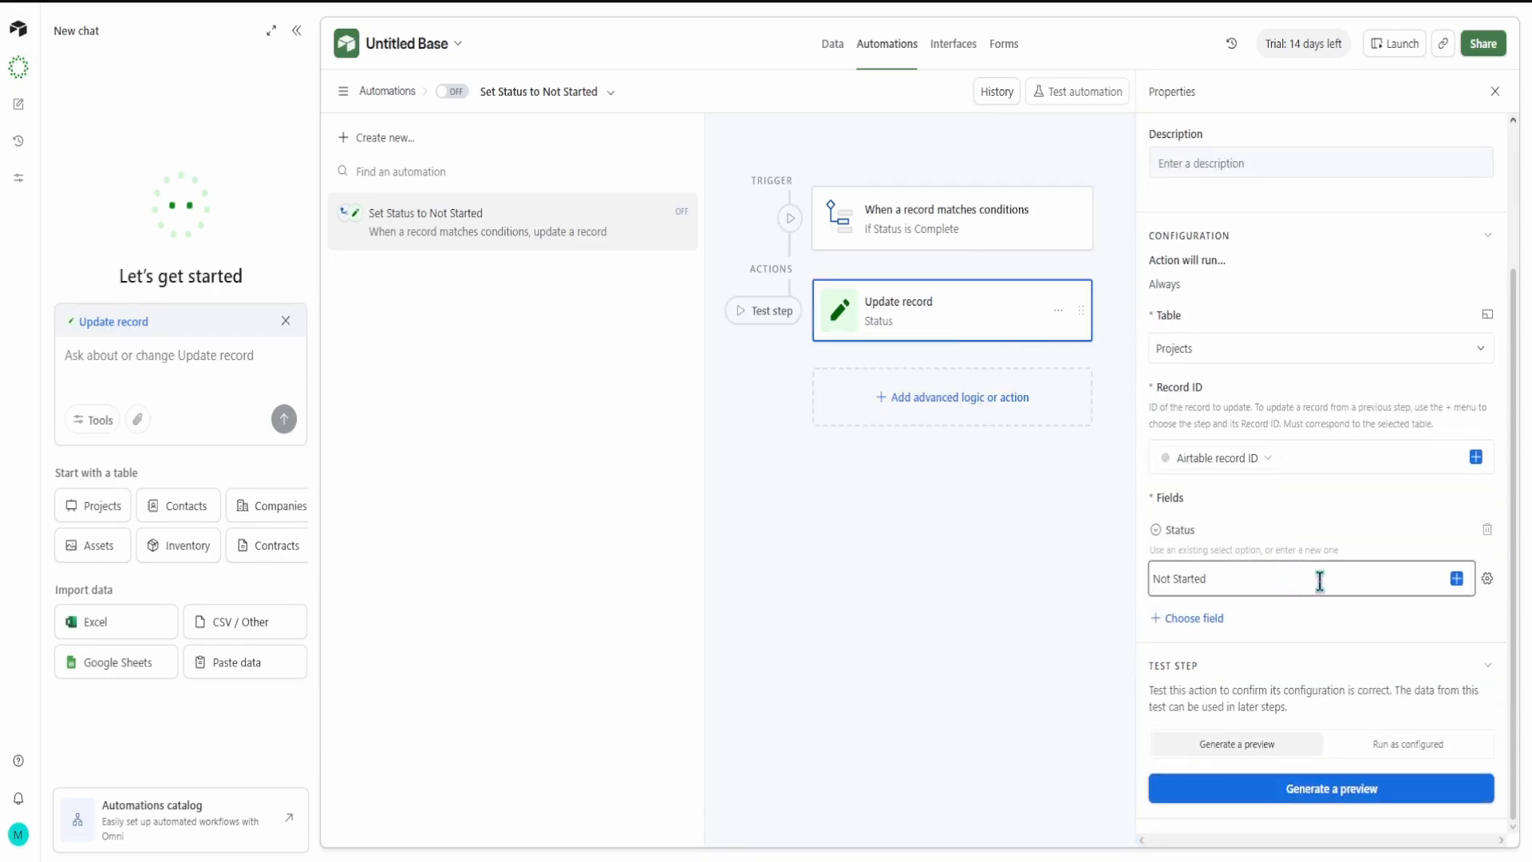
pyautogui.click(1458, 587)
pyautogui.click(1488, 580)
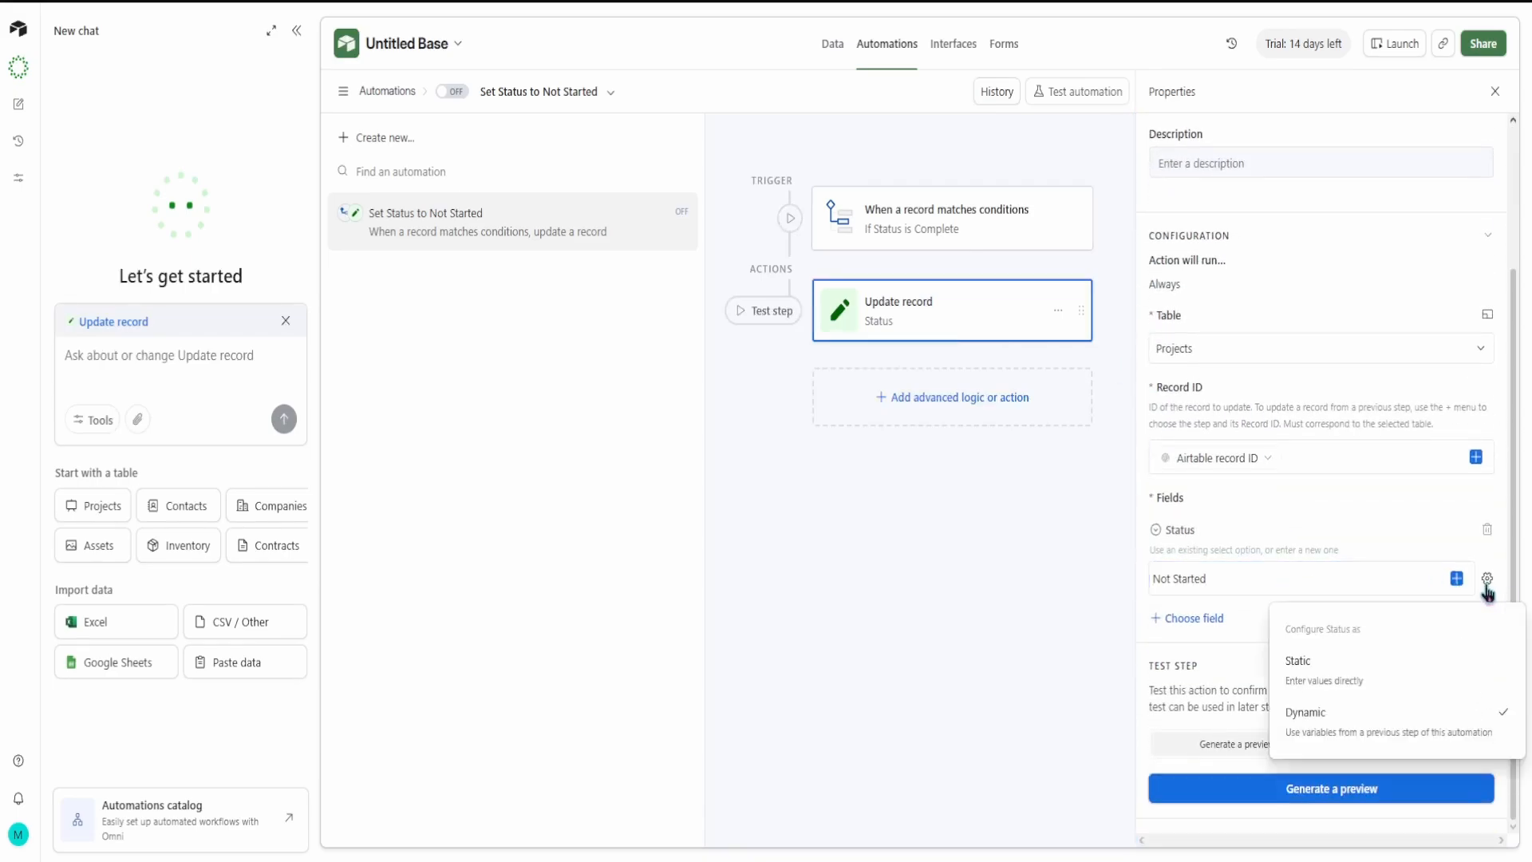
pyautogui.click(1008, 503)
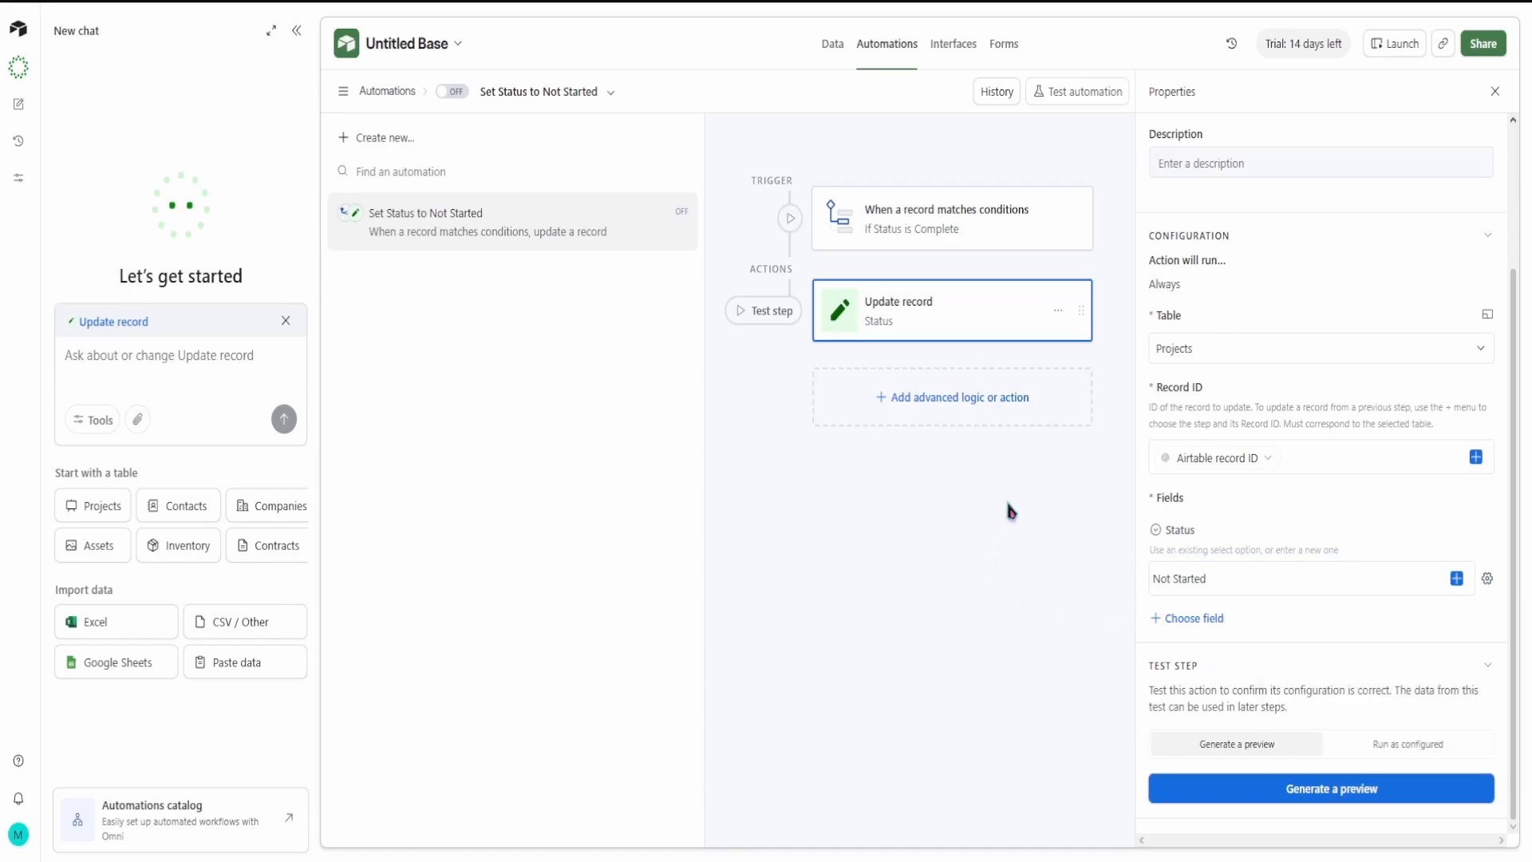
pyautogui.click(1237, 798)
pyautogui.click(899, 549)
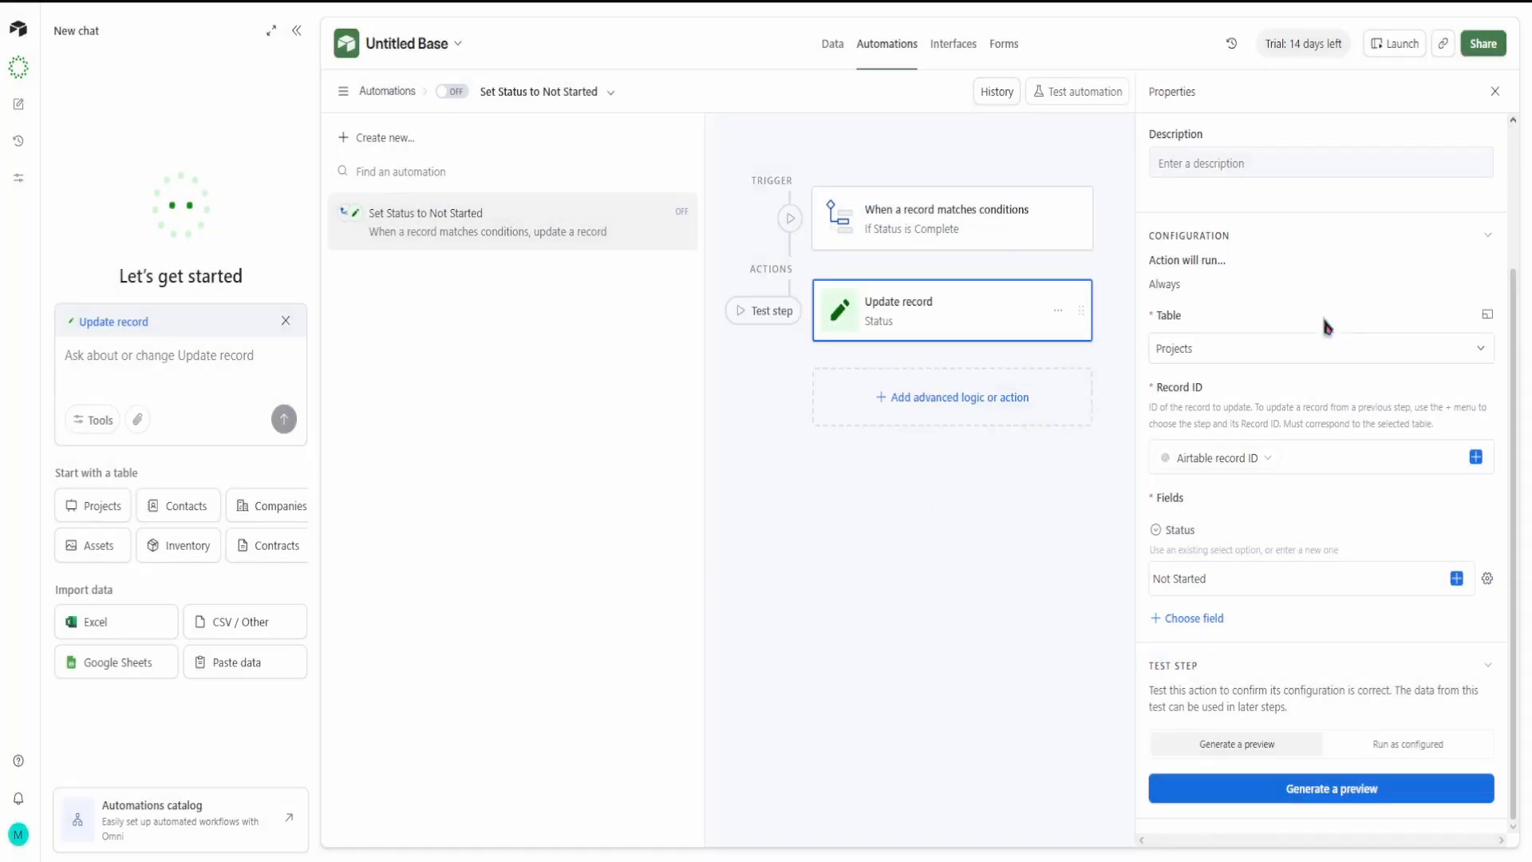
pyautogui.click(1494, 91)
# Step: Look at the base's sharing options and return to the Projects table, leaving the automation turned off
pyautogui.click(1482, 44)
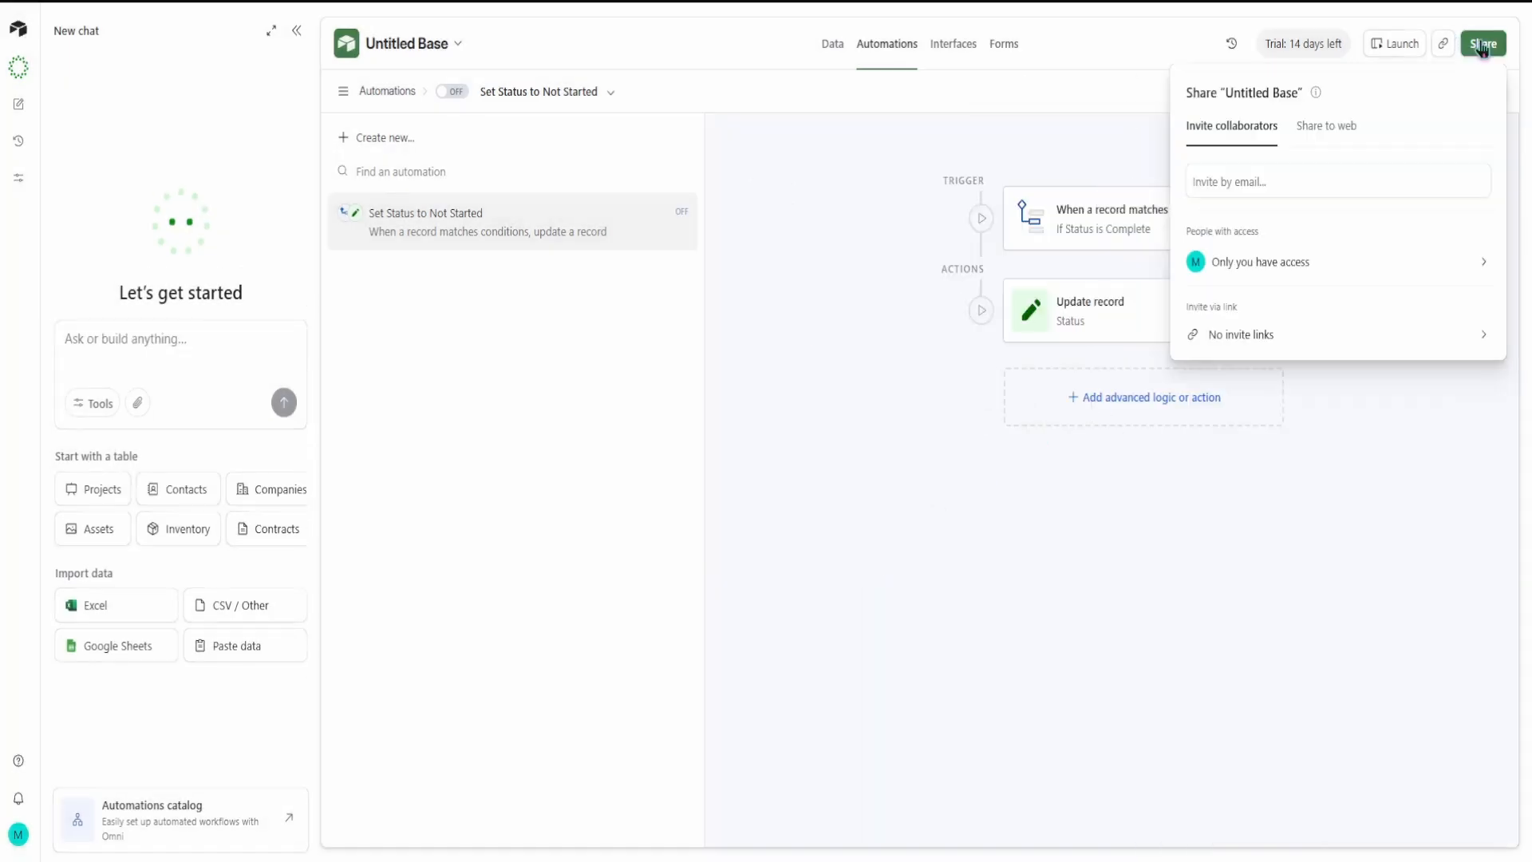
pyautogui.click(1153, 575)
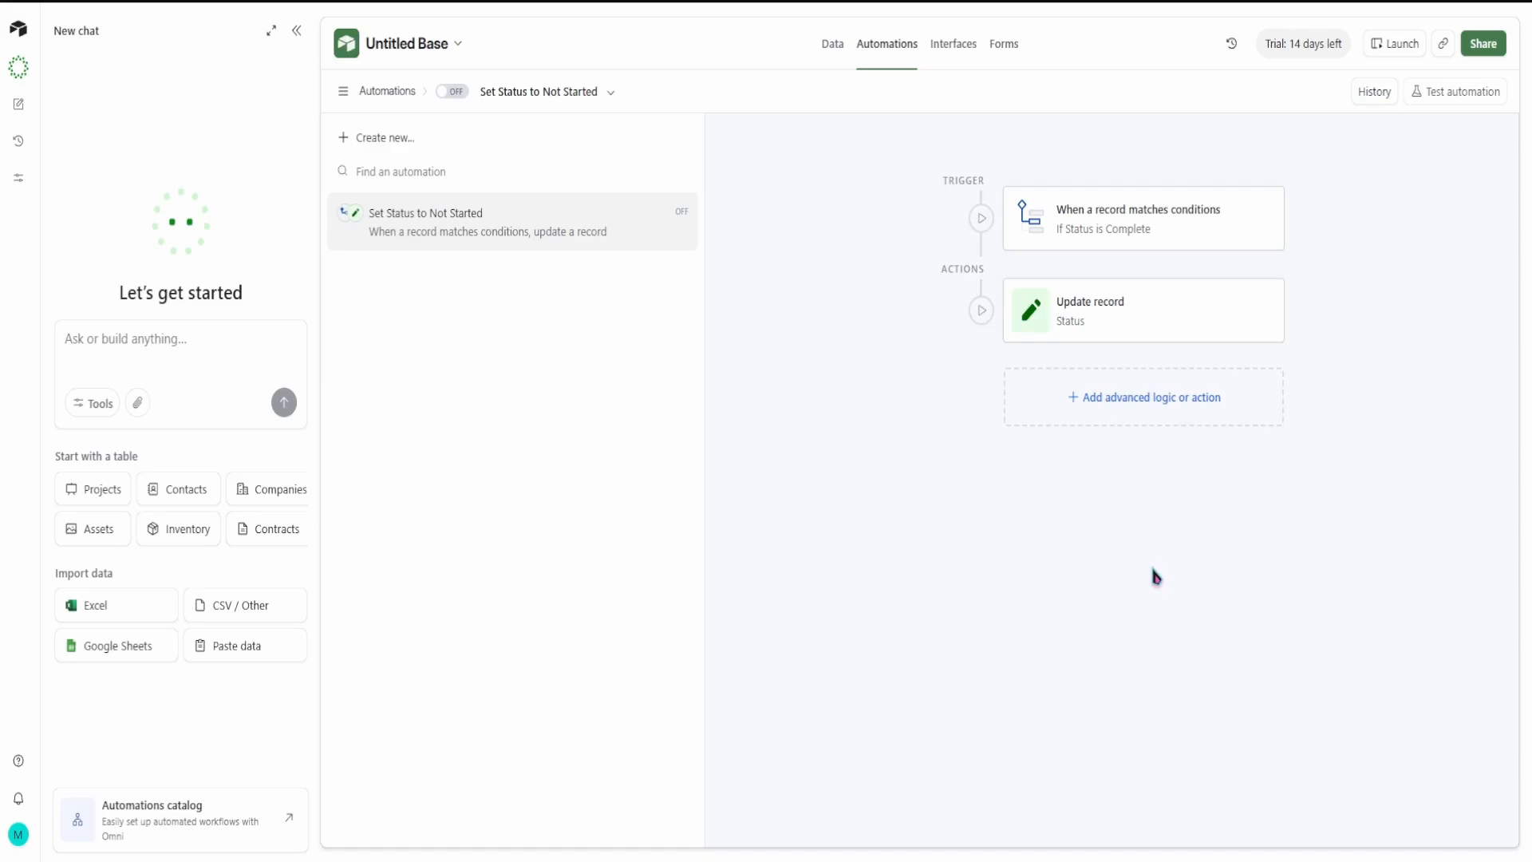
pyautogui.click(832, 43)
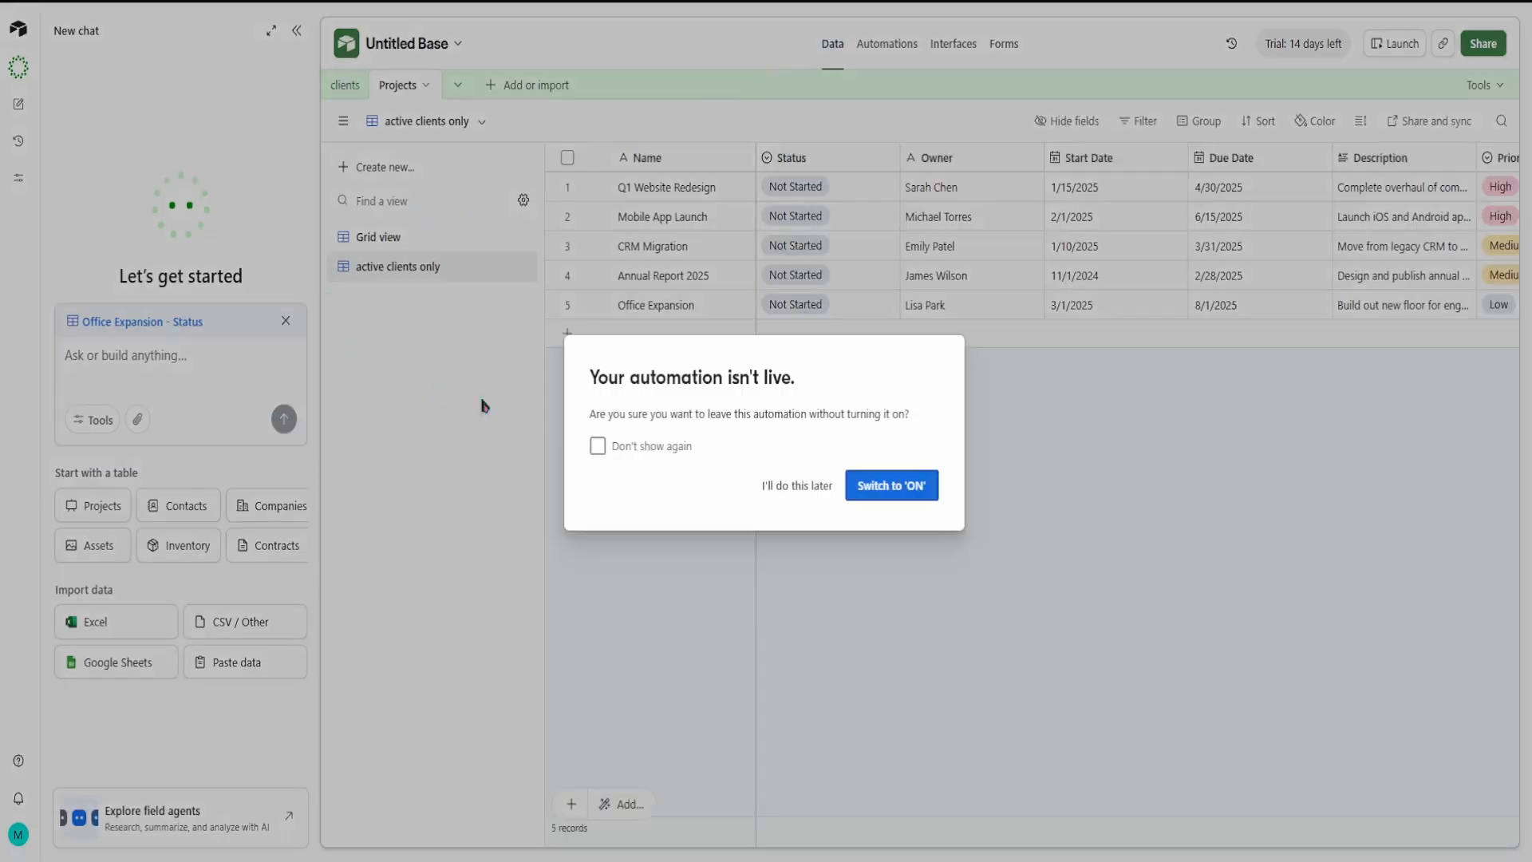
pyautogui.click(829, 492)
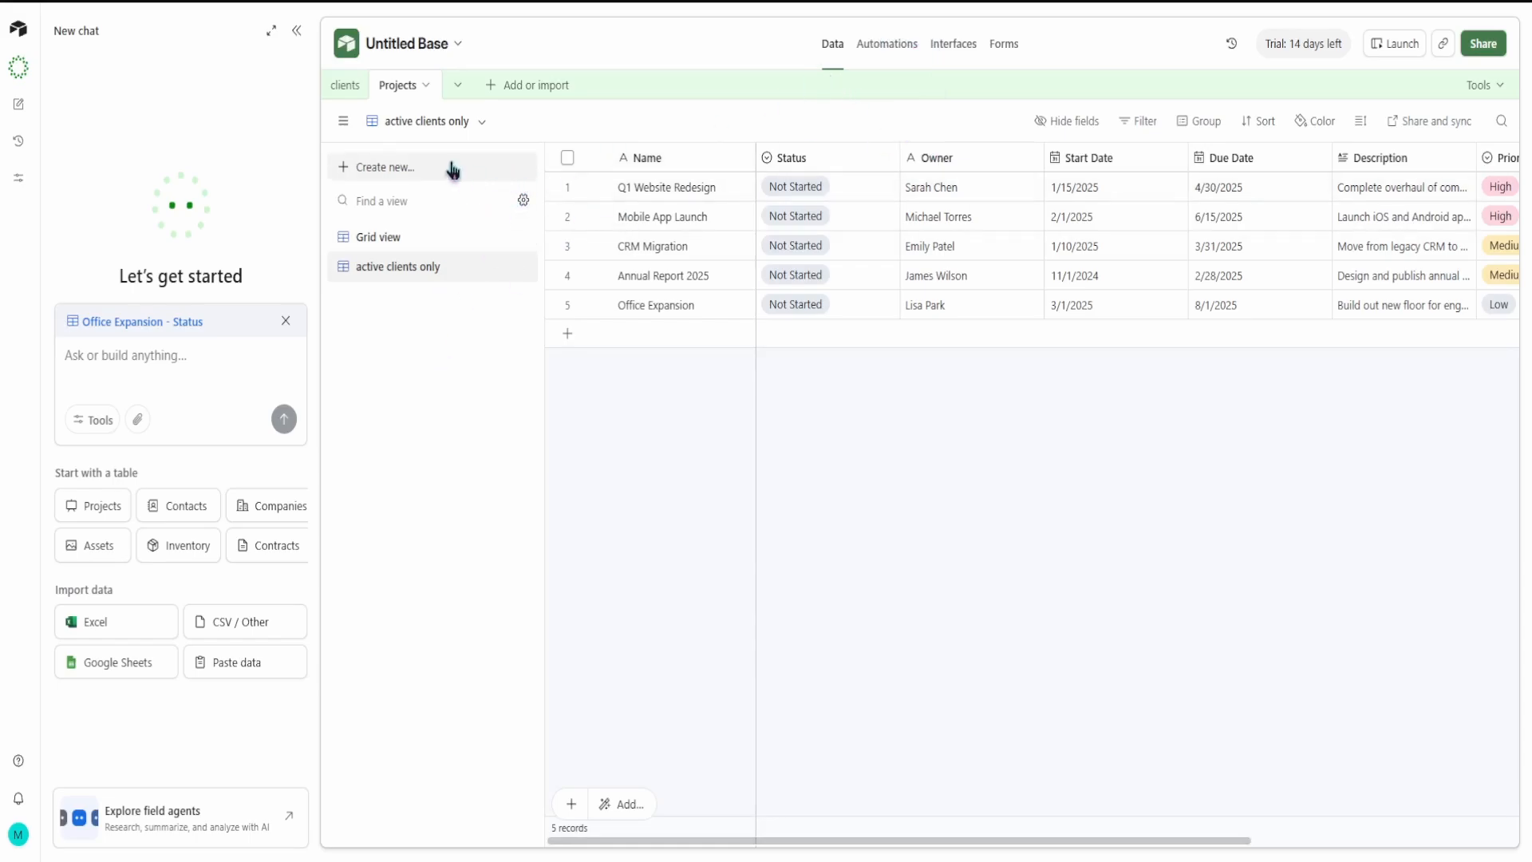
# Step: Switch to the clients table and look over the view types that can be created for it
pyautogui.click(344, 99)
pyautogui.click(393, 169)
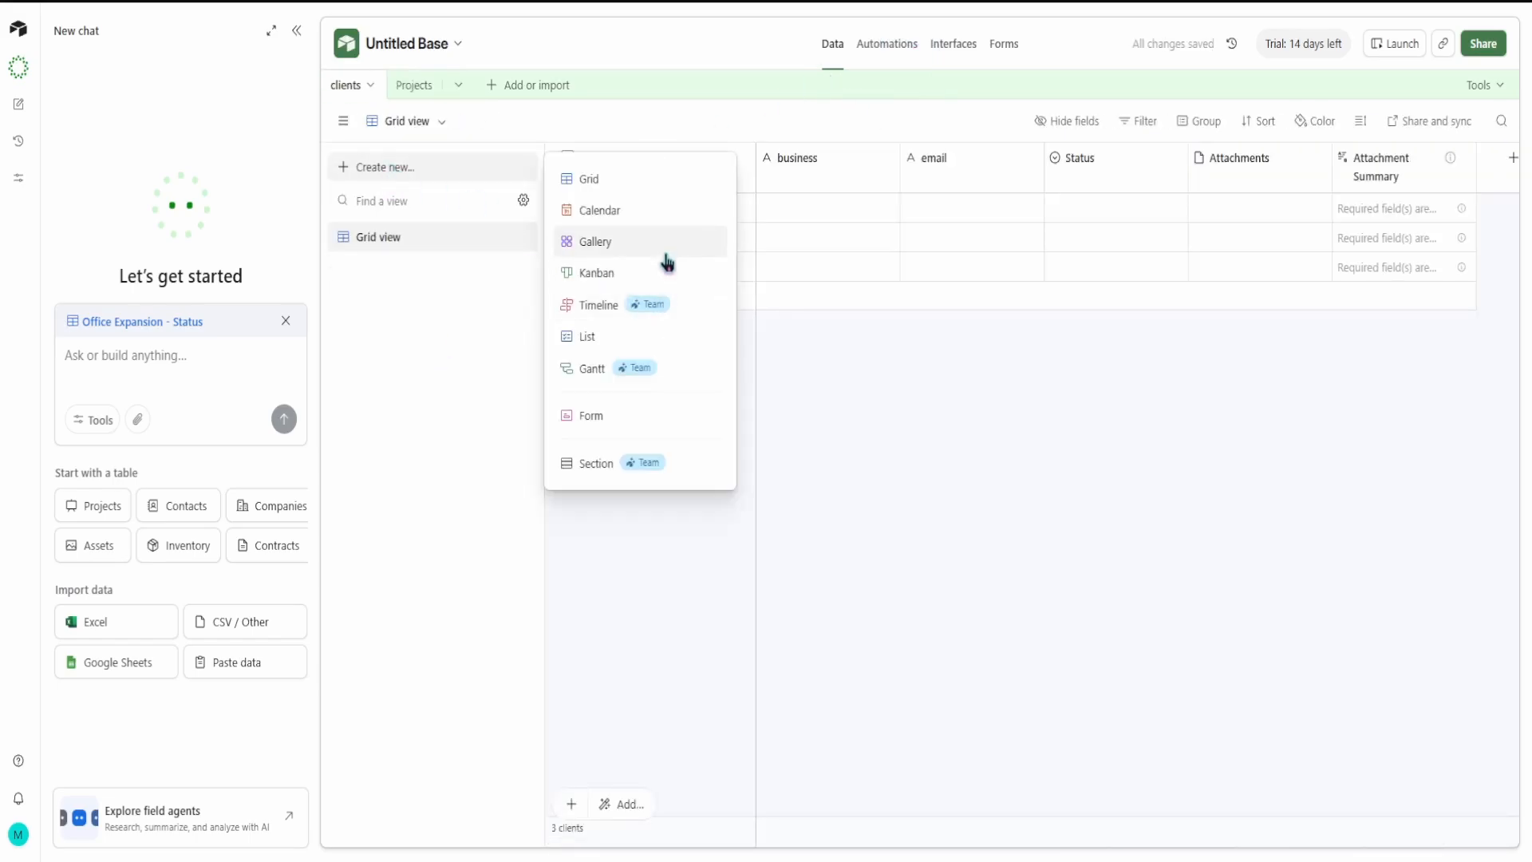
pyautogui.click(781, 450)
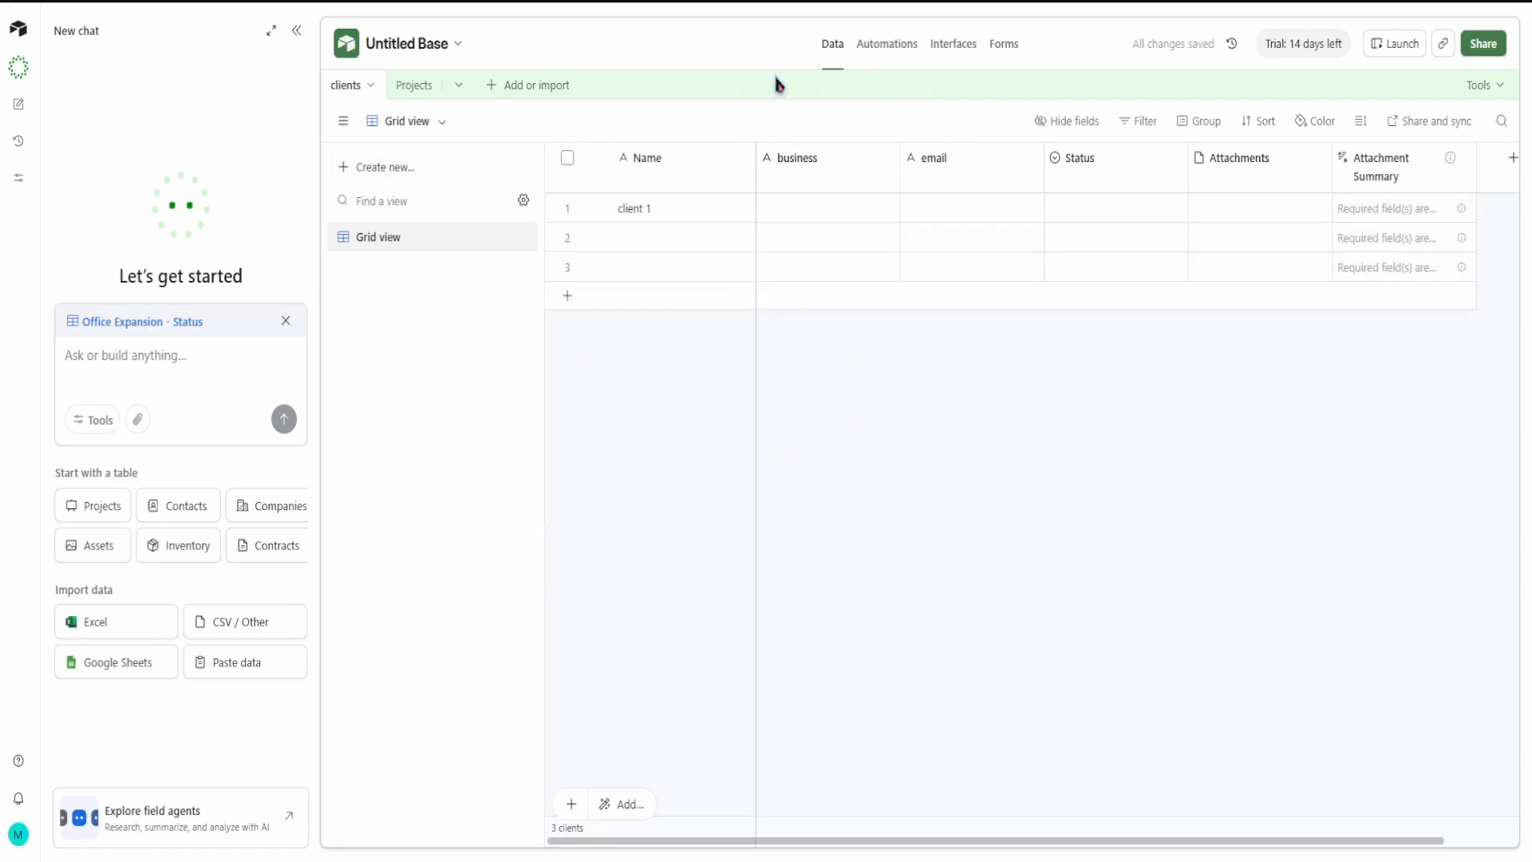
# Step: Add a blank third table from scratch, keeping its default name and record term, and return to the Home page
pyautogui.click(493, 88)
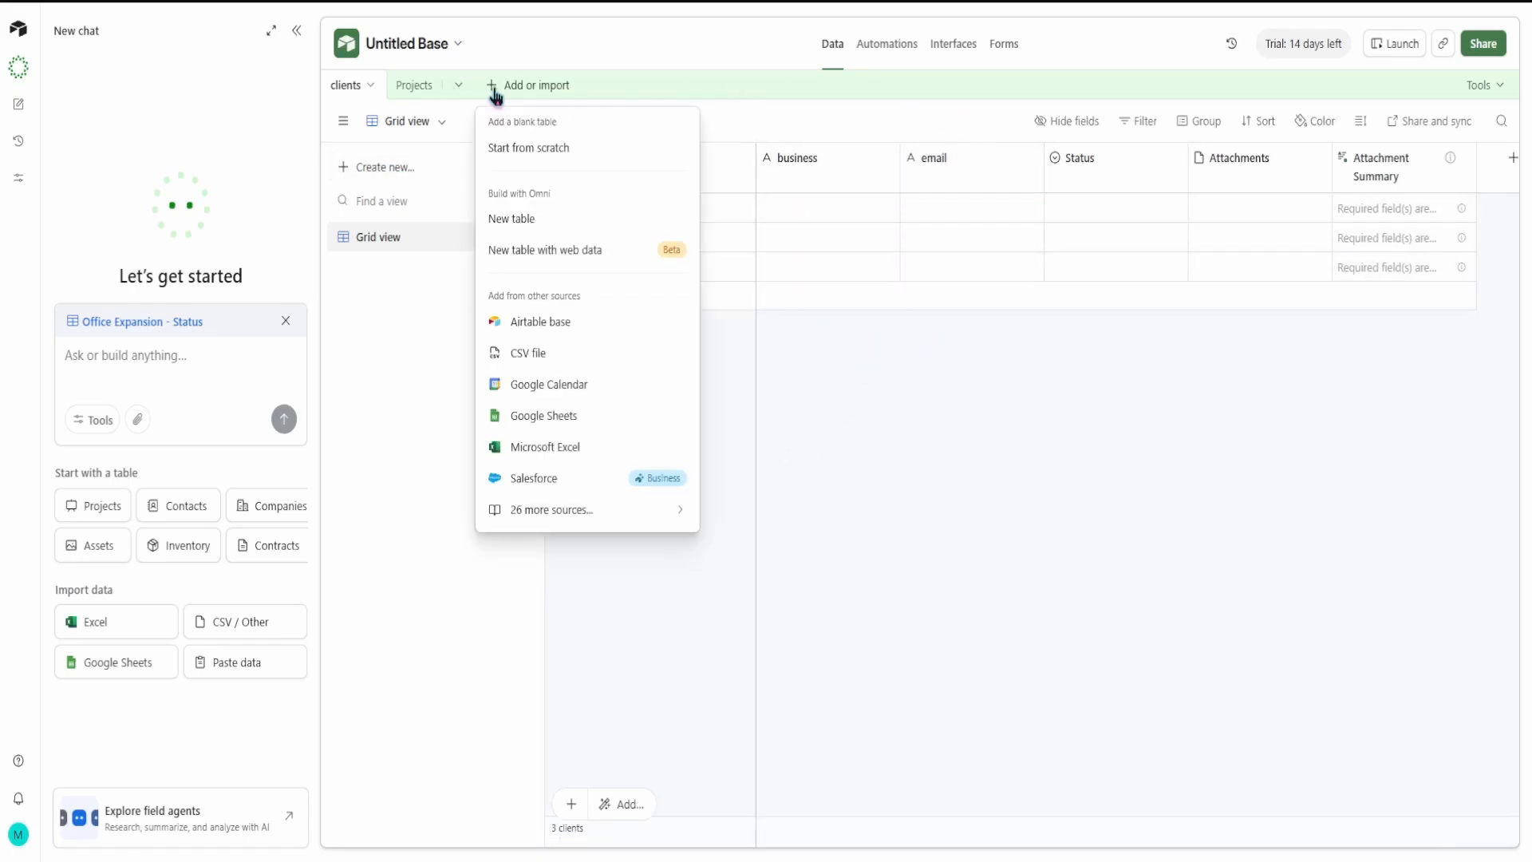
pyautogui.click(557, 150)
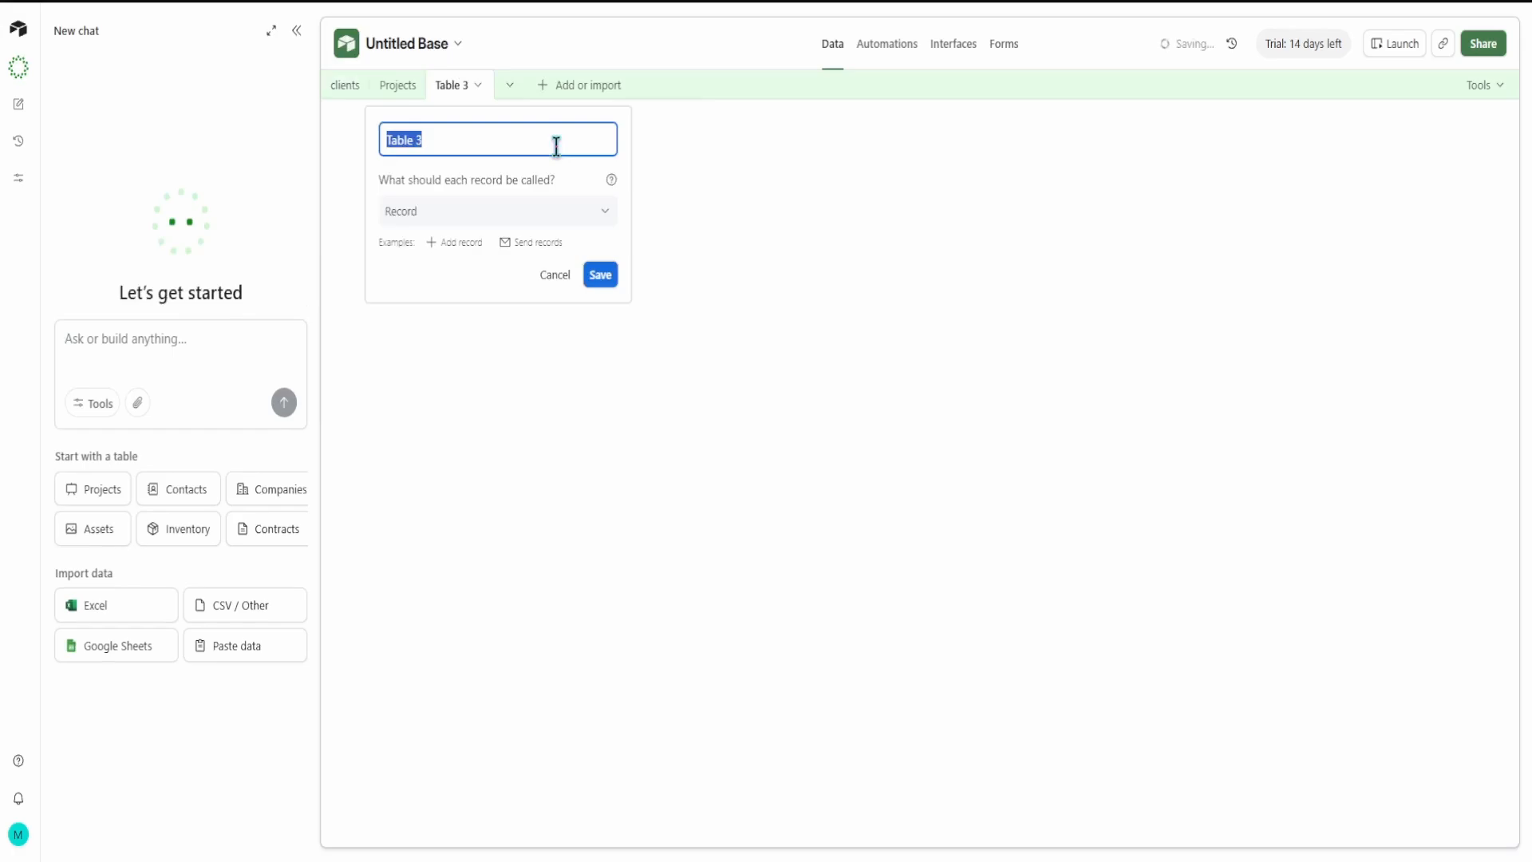
pyautogui.click(712, 171)
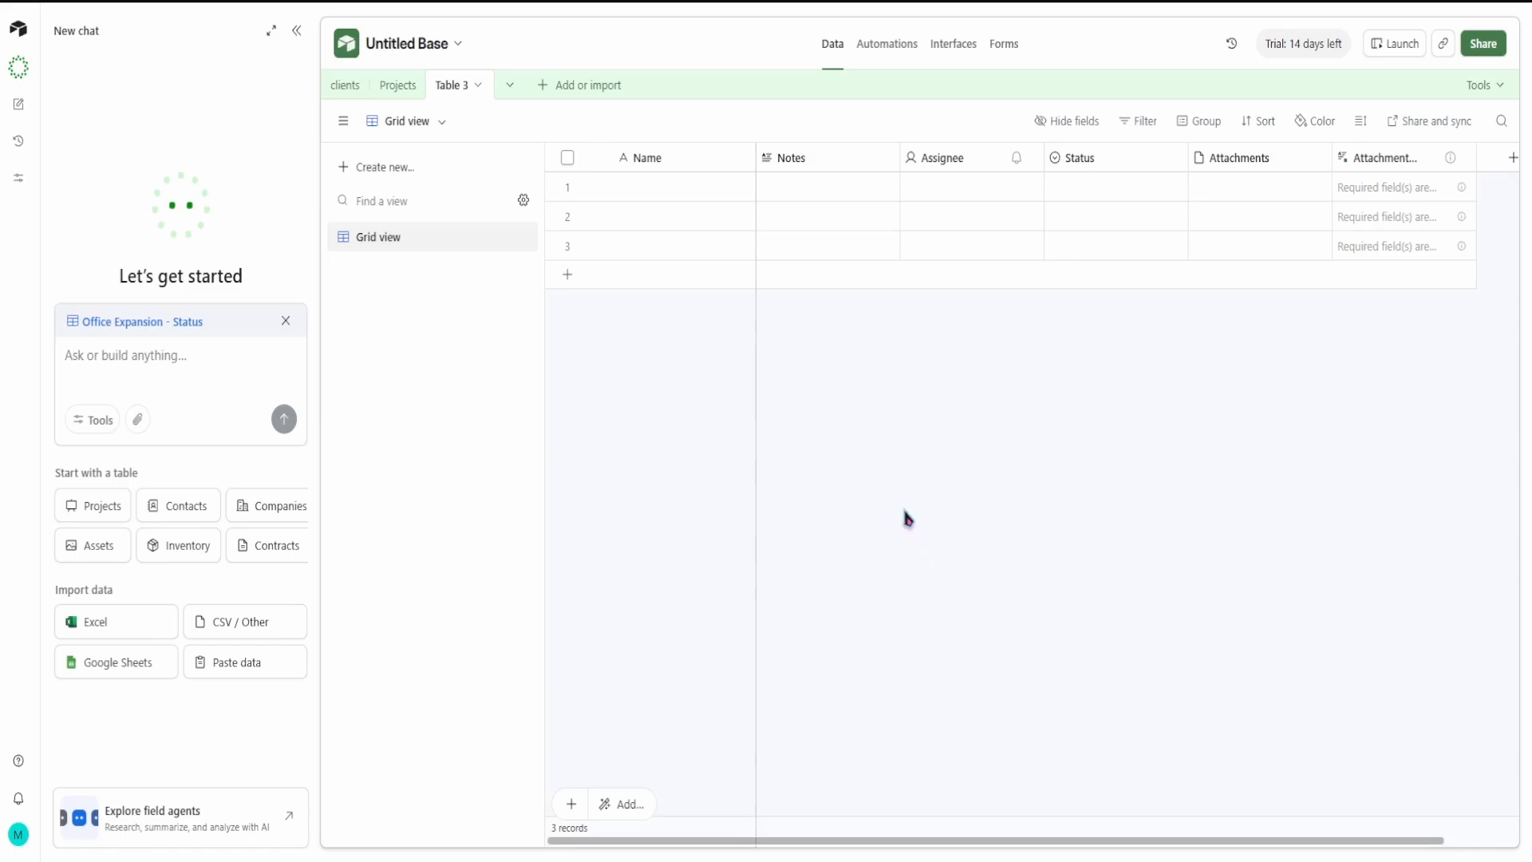
pyautogui.click(20, 31)
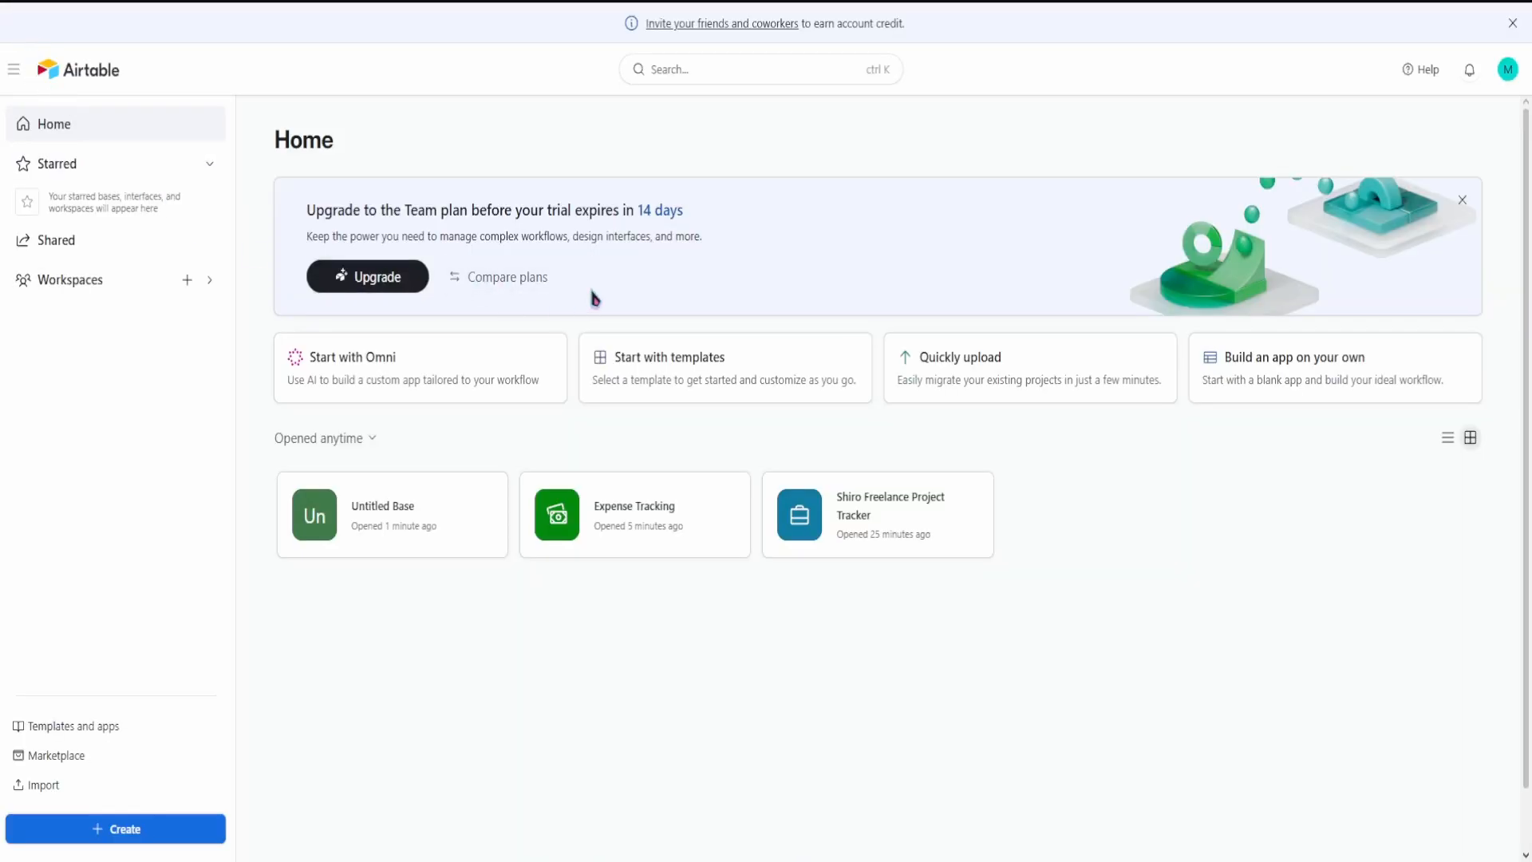